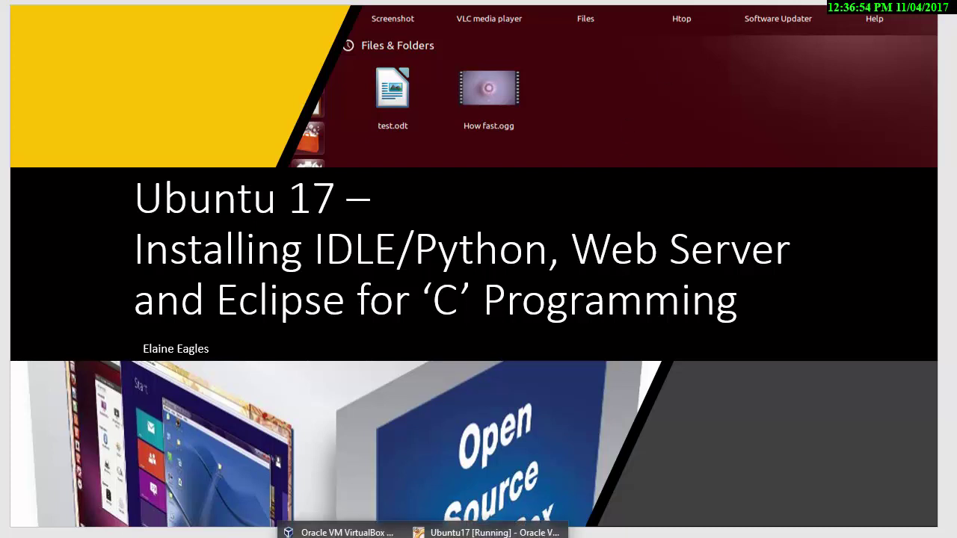
Bring the 'Ubuntu17 [Running] - Oracle VirtualBox' window to the front from the taskbar.
{"action": "left_click", "coordinate": [451, 532]}
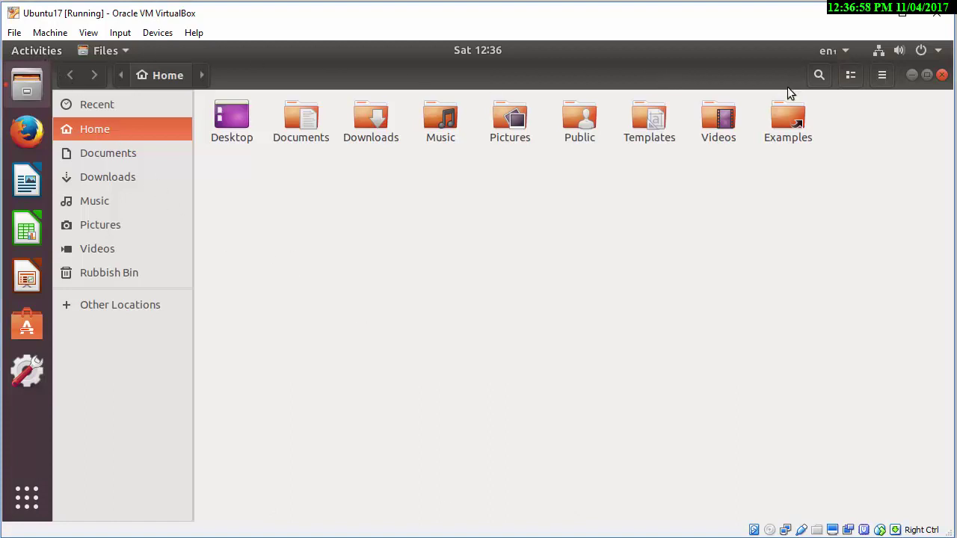
Reopen Files at Home and launch Terminal from page 2 of the Show Applications grid.
{"action": "left_click", "coordinate": [942, 76]}
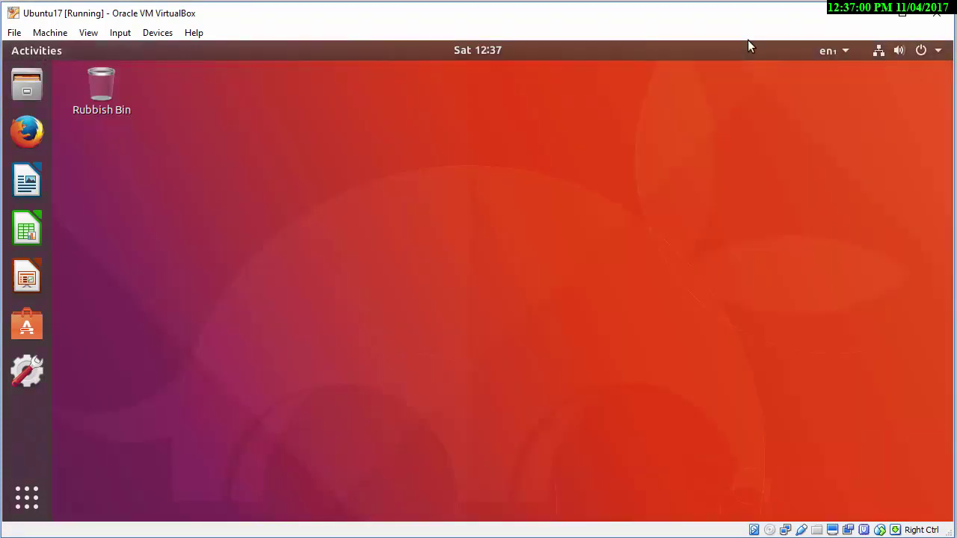
{"action": "left_click", "coordinate": [30, 86]}
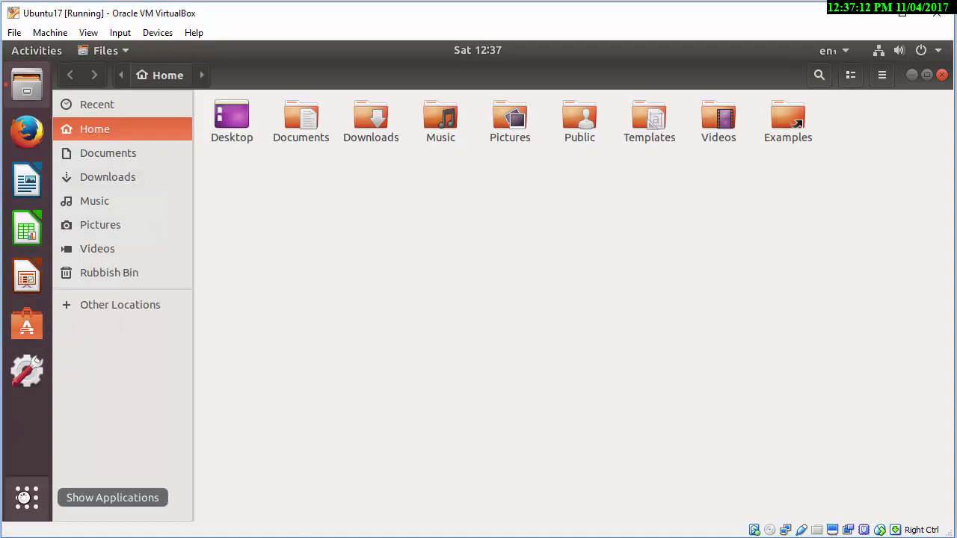
{"action": "left_click", "coordinate": [27, 497]}
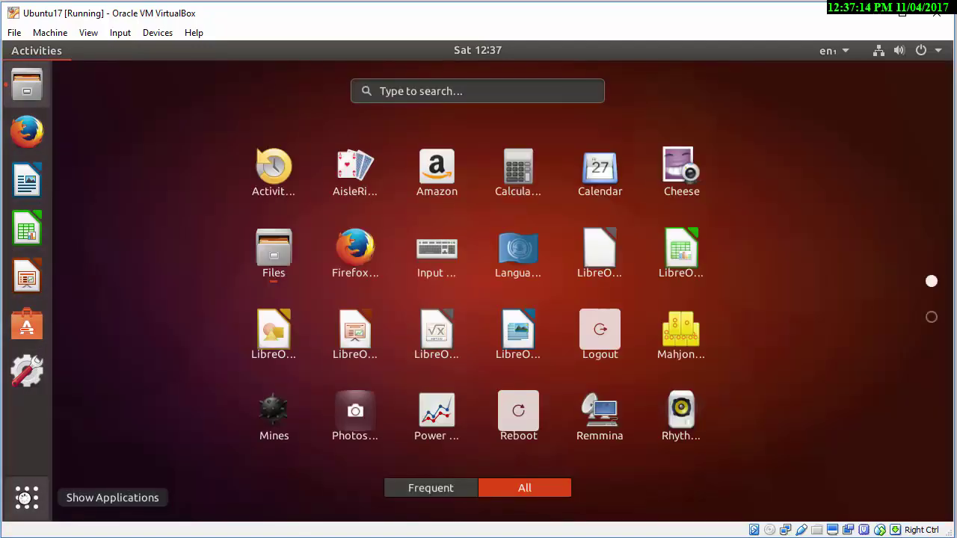
{"action": "scroll", "coordinate": [532, 302], "scroll_direction": "down", "scroll_amount": 1}
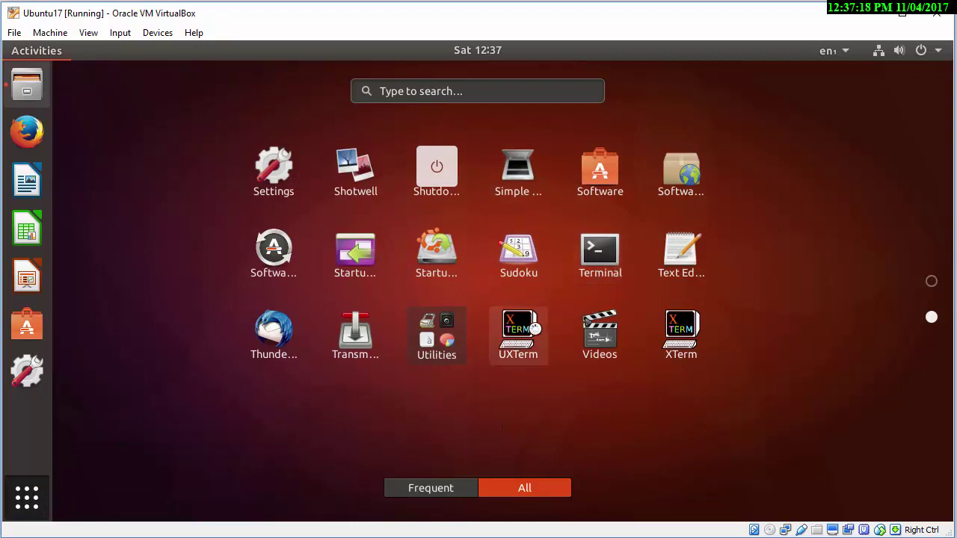
{"action": "left_click", "coordinate": [608, 256]}
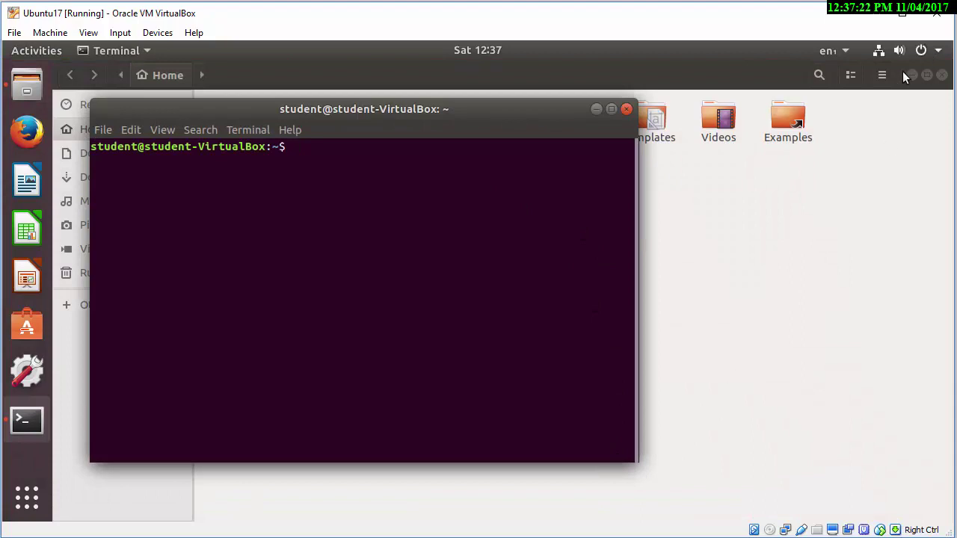
Close Files, widen the terminal and run gcc to confirm the compiler responds.
{"action": "left_click", "coordinate": [941, 74]}
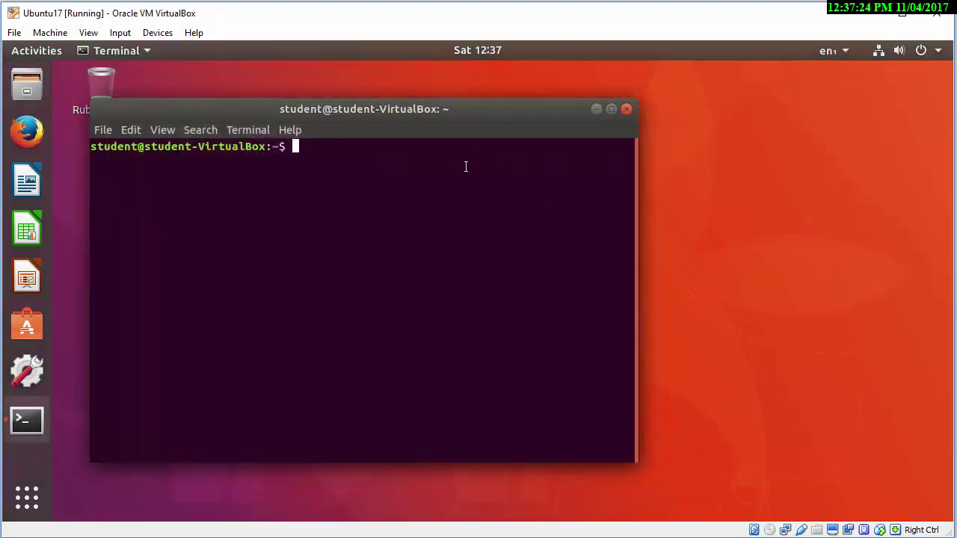
{"action": "left_click_drag", "start_coordinate": [633, 158], "coordinate": [825, 187]}
{"action": "type", "text": "gcc"}
{"action": "key", "text": "Return"}
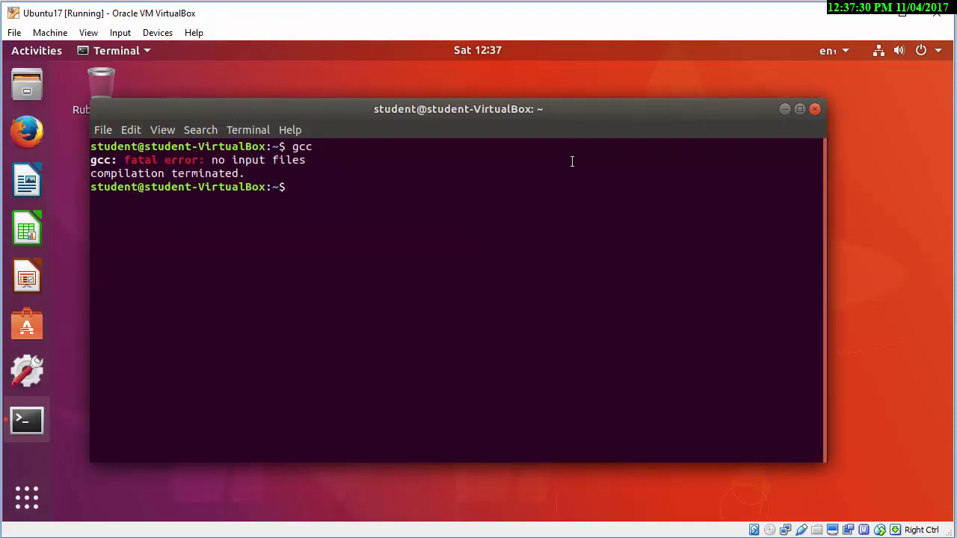
Enlarge the terminal text with repeated View > Zoom In and fit the window to the screen.
{"action": "left_click", "coordinate": [164, 130]}
{"action": "left_click", "coordinate": [182, 188]}
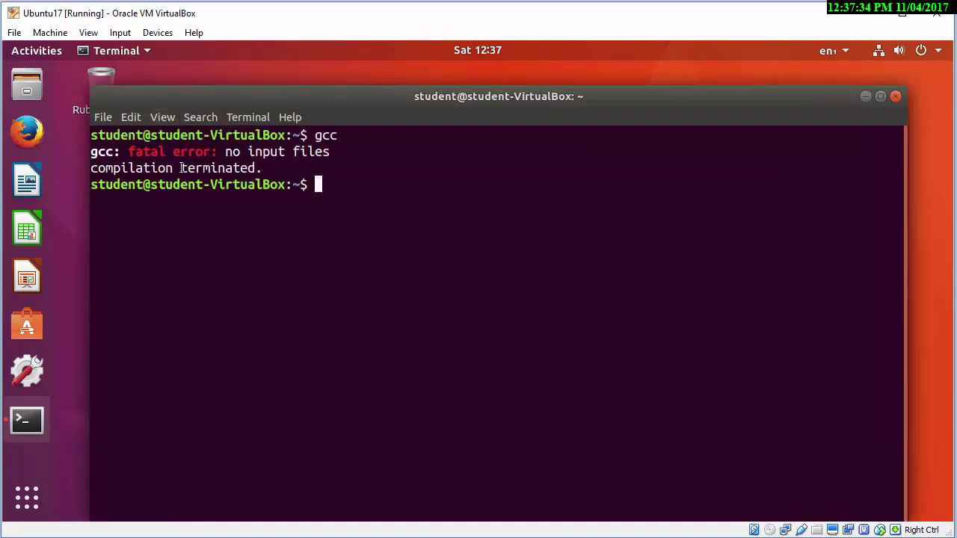
{"action": "left_click_drag", "start_coordinate": [96, 89], "coordinate": [169, 153]}
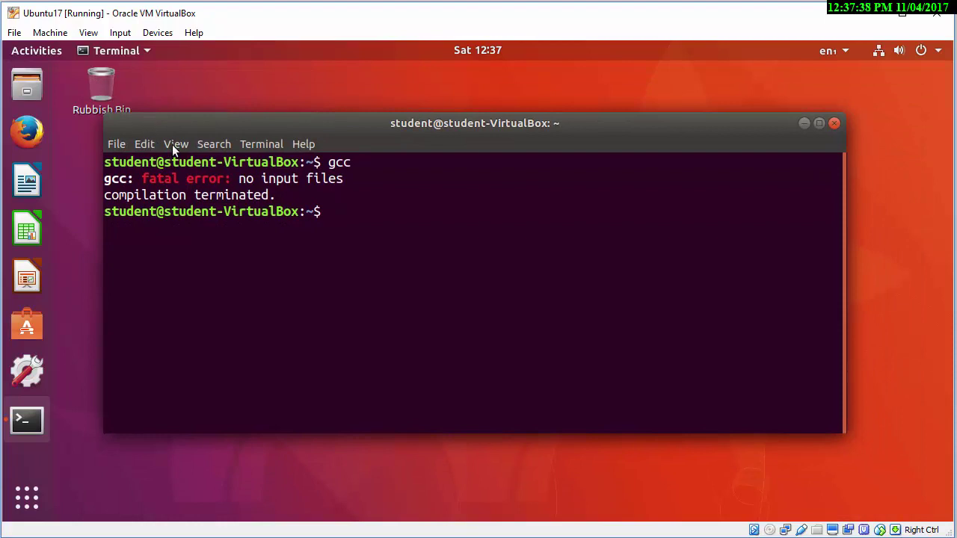
{"action": "left_click", "coordinate": [173, 144]}
{"action": "left_click", "coordinate": [186, 203]}
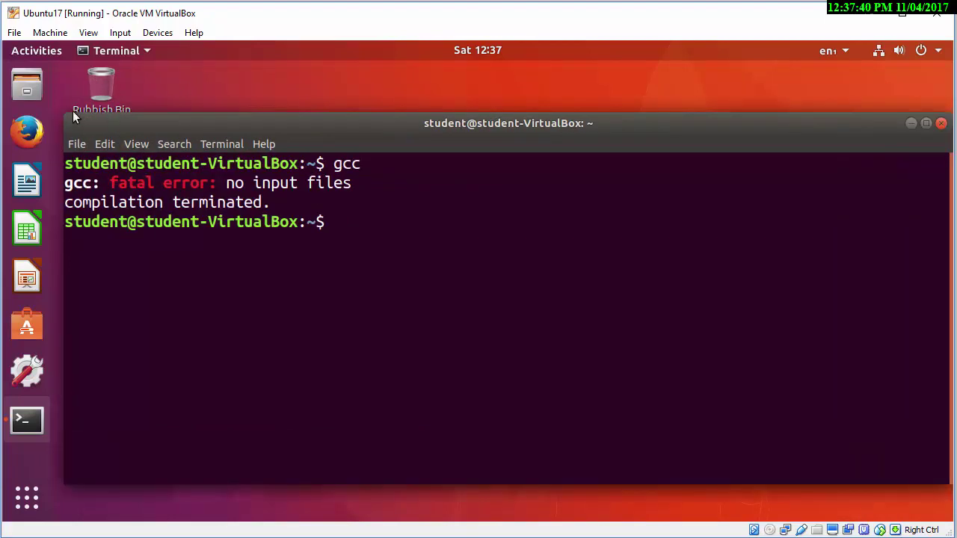
{"action": "left_click_drag", "start_coordinate": [73, 110], "coordinate": [202, 91]}
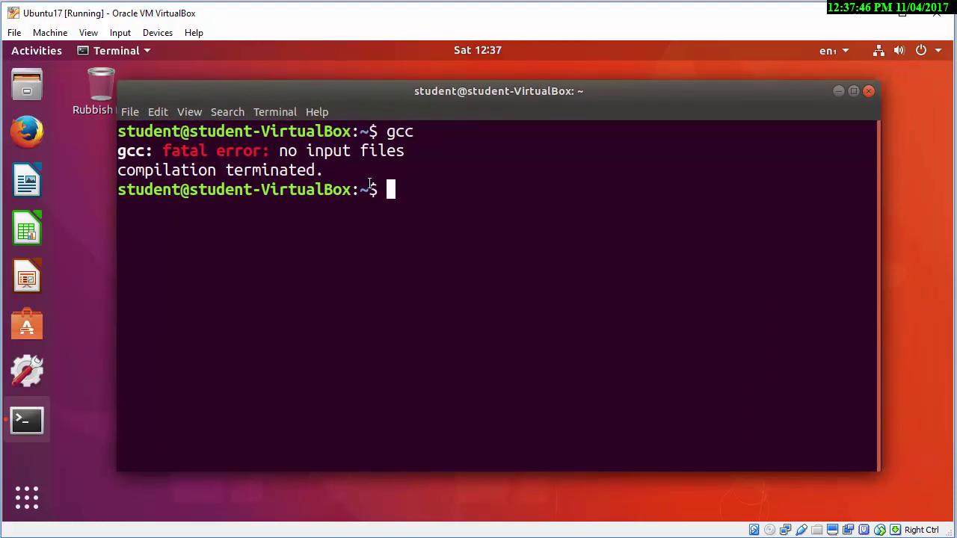
{"action": "type", "text": "vi test.c"}
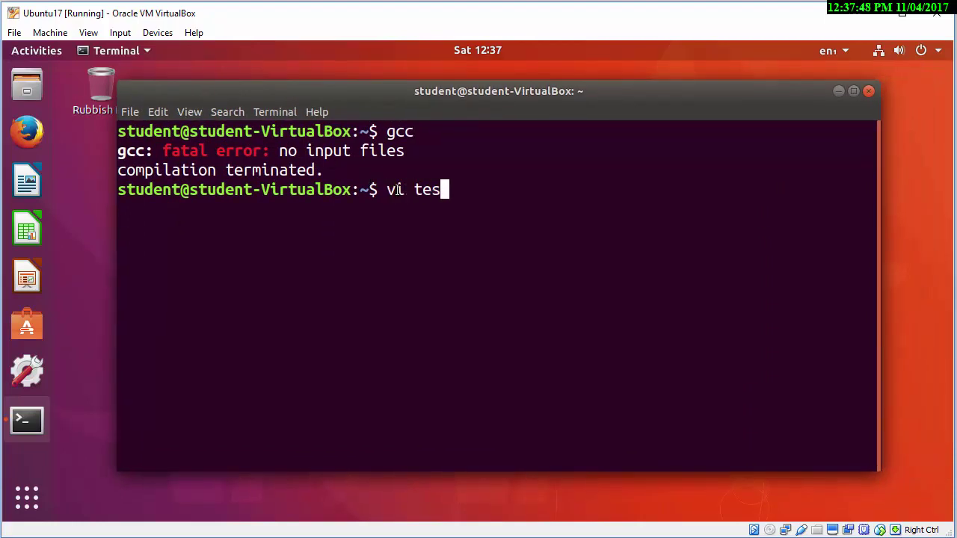
Open a new file named helloworld.c in vi.
{"action": "key", "text": "BackSpace"}
{"action": "key", "text": "BackSpace"}
{"action": "key", "text": "BackSpace"}
{"action": "key", "text": "BackSpace"}
{"action": "key", "text": "BackSpace"}
{"action": "key", "text": "BackSpace"}
{"action": "type", "text": "helloworld.c"}
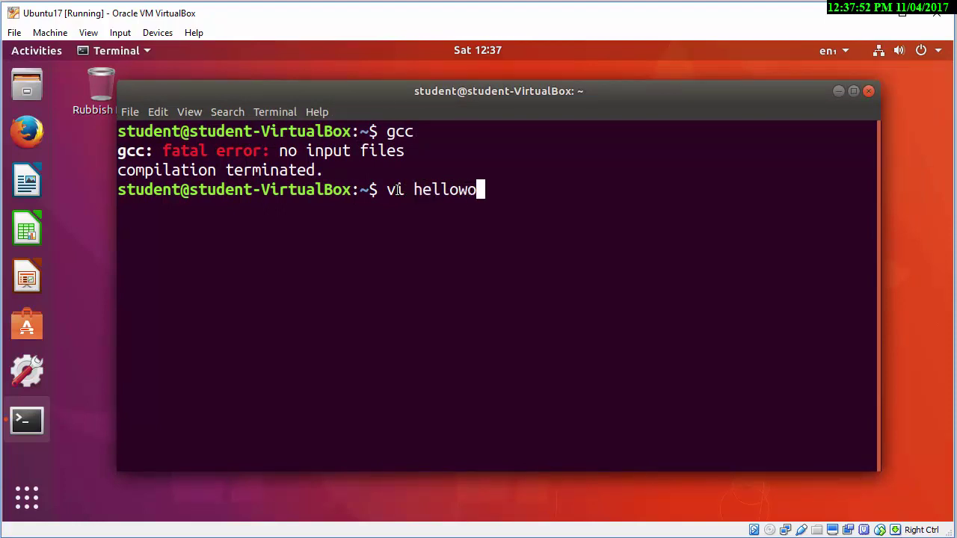
{"action": "key", "text": "Return"}
Write the C program: #include <stdio.h>, int main() with printf("\n\nHello World\n") and return 0.
{"action": "type", "text": "i#include <stdio.h>"}
{"action": "key", "text": "Return"}
{"action": "key", "text": "Return"}
{"action": "type", "text": "int main()"}
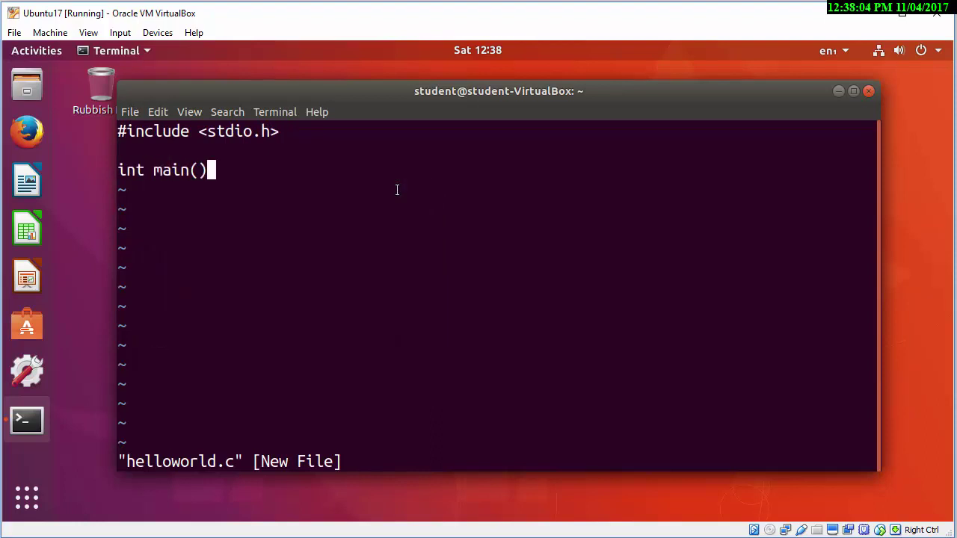
{"action": "key", "text": "Return"}
{"action": "type", "text": "{"}
{"action": "key", "text": "Return"}
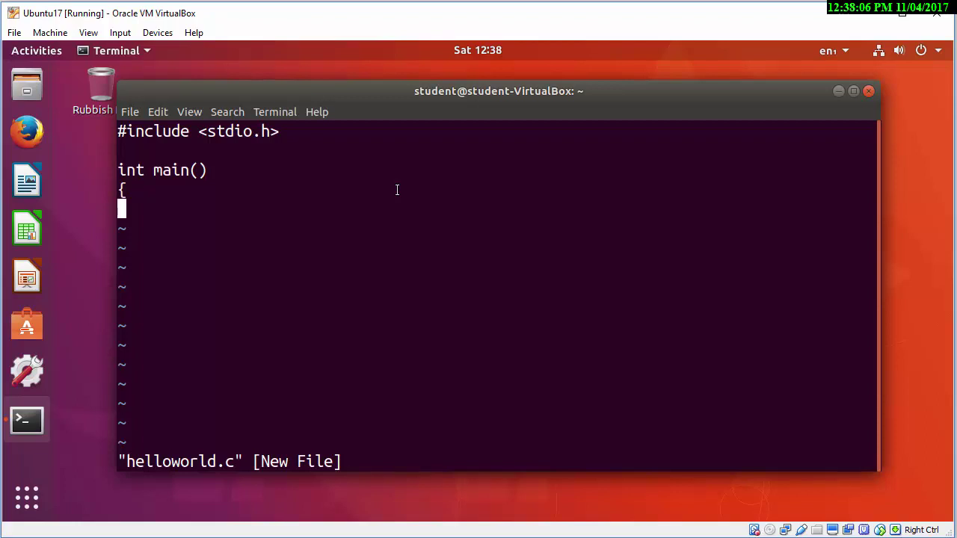
{"action": "key", "text": "Tab"}
{"action": "type", "text": "pr"}
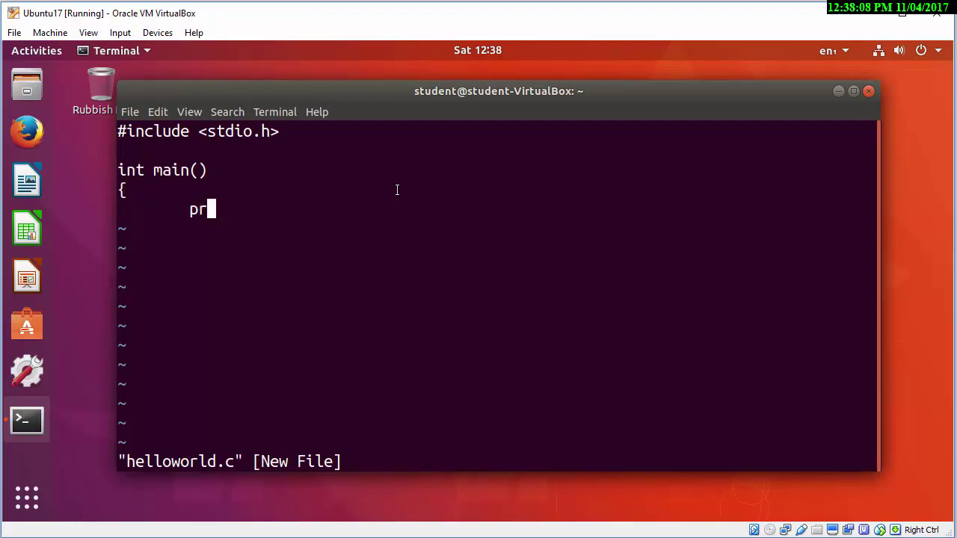
{"action": "type", "text": "intf(\""}
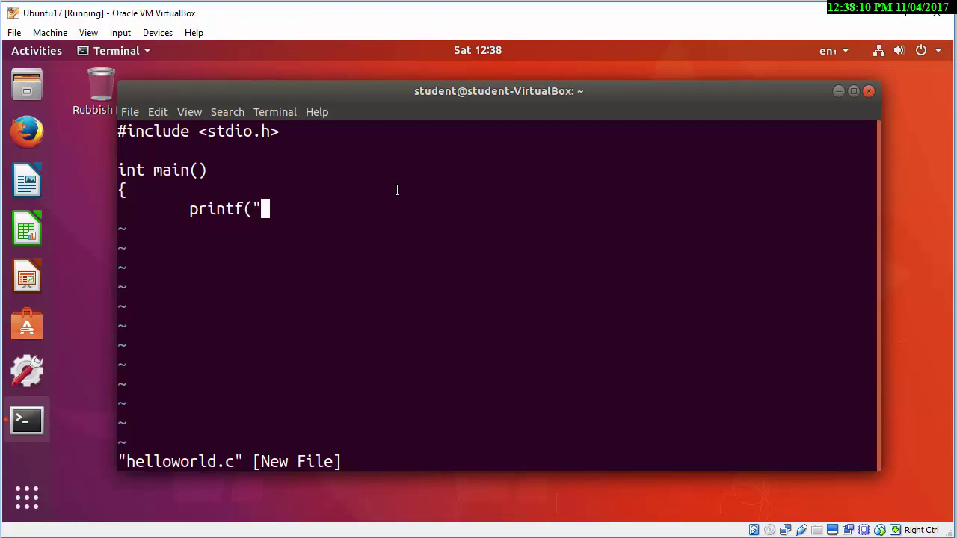
{"action": "type", "text": "\\n\\n"}
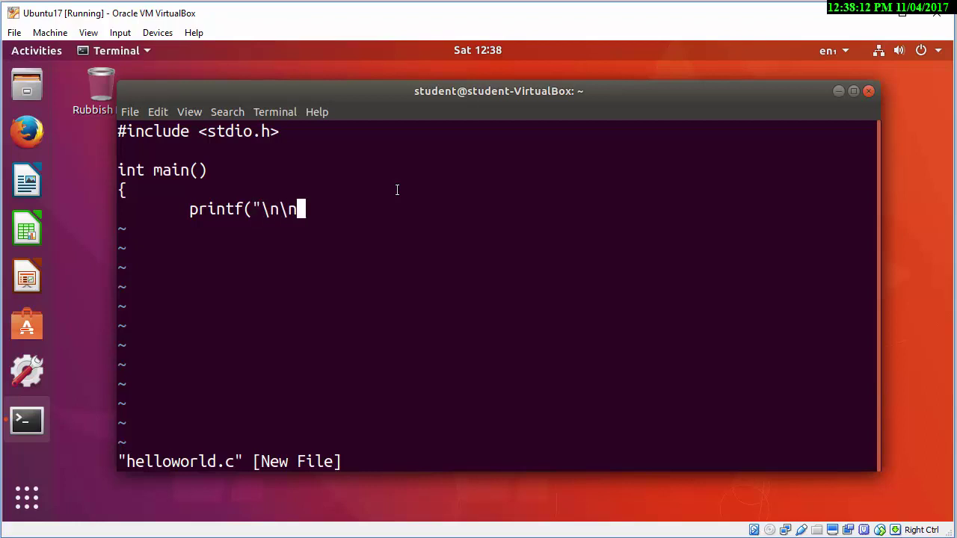
{"action": "type", "text": "He"}
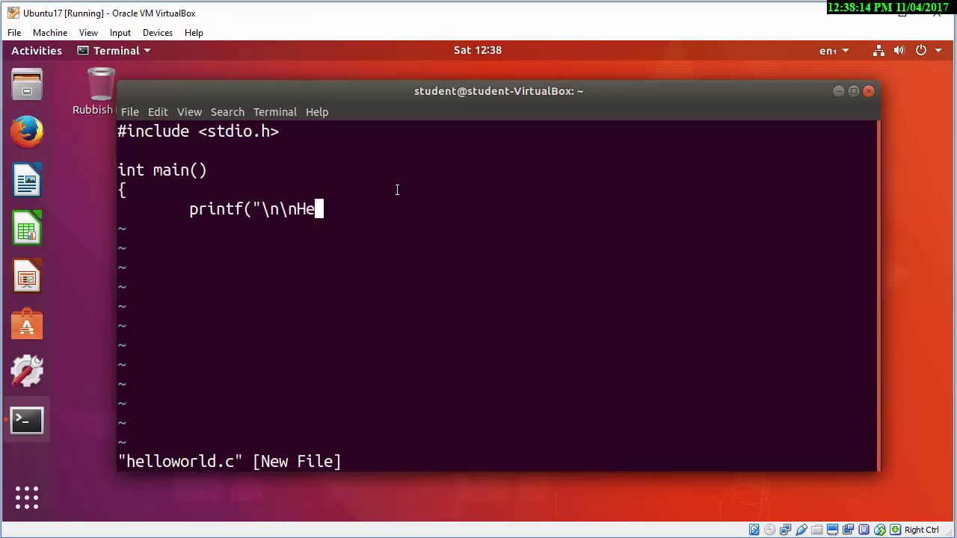
{"action": "type", "text": "llo World\\n"}
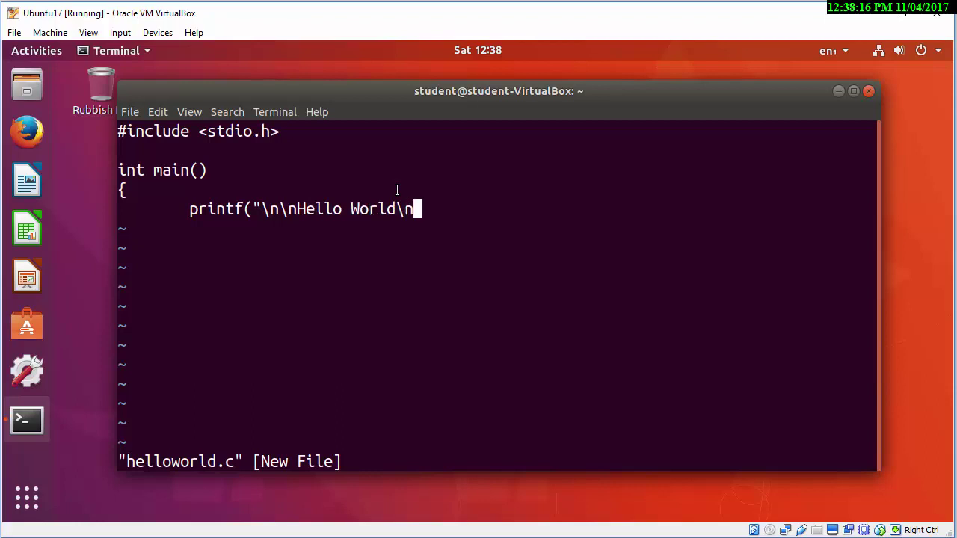
{"action": "type", "text": "\");"}
{"action": "key", "text": "Tab"}
{"action": "type", "text": "return 0;"}
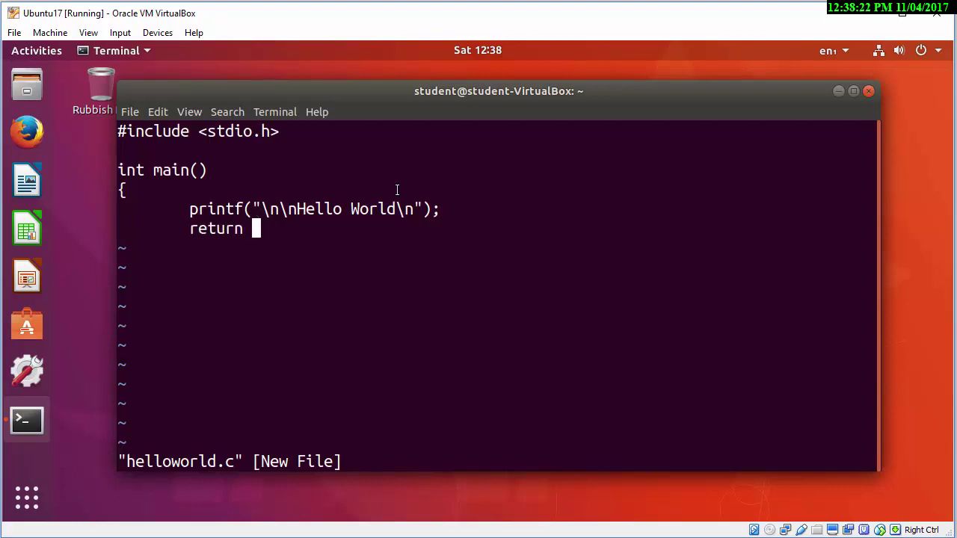
{"action": "key", "text": "Return"}
{"action": "type", "text": "}"}
Save helloworld.c and quit vi with :wq.
{"action": "key", "text": "Escape"}
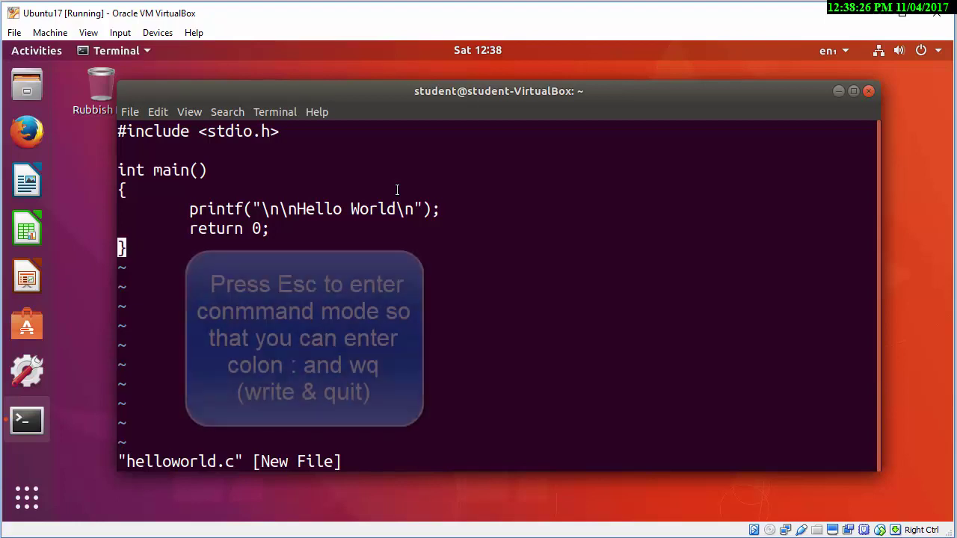
{"action": "type", "text": ":wq"}
{"action": "key", "text": "Return"}
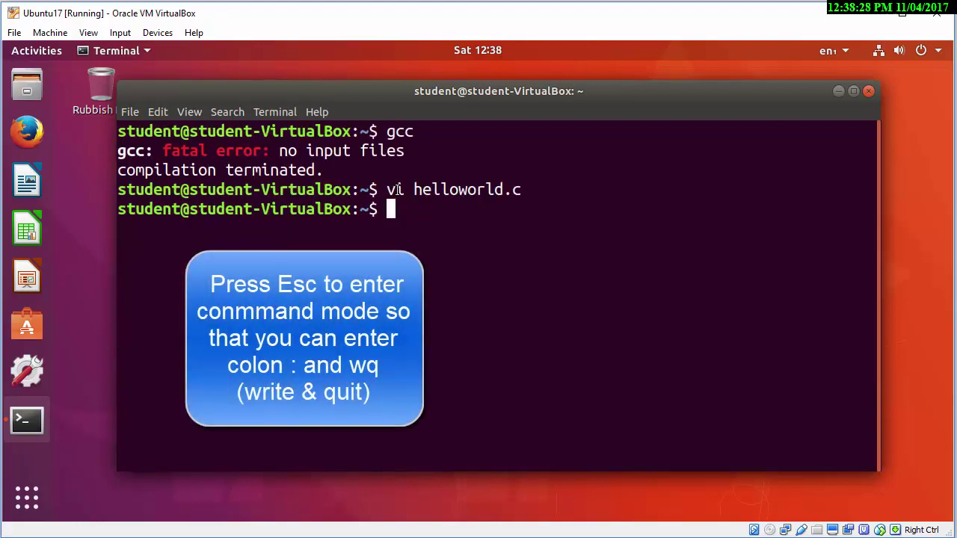
Compile helloworld.c with gcc -o helloworld, then list the folder with ls -l.
{"action": "type", "text": "gc"}
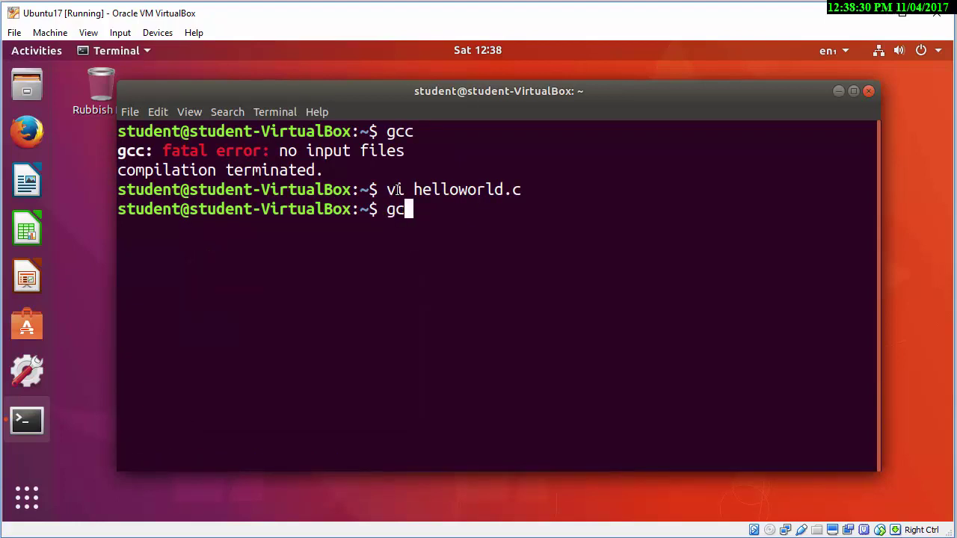
{"action": "type", "text": "c -o he"}
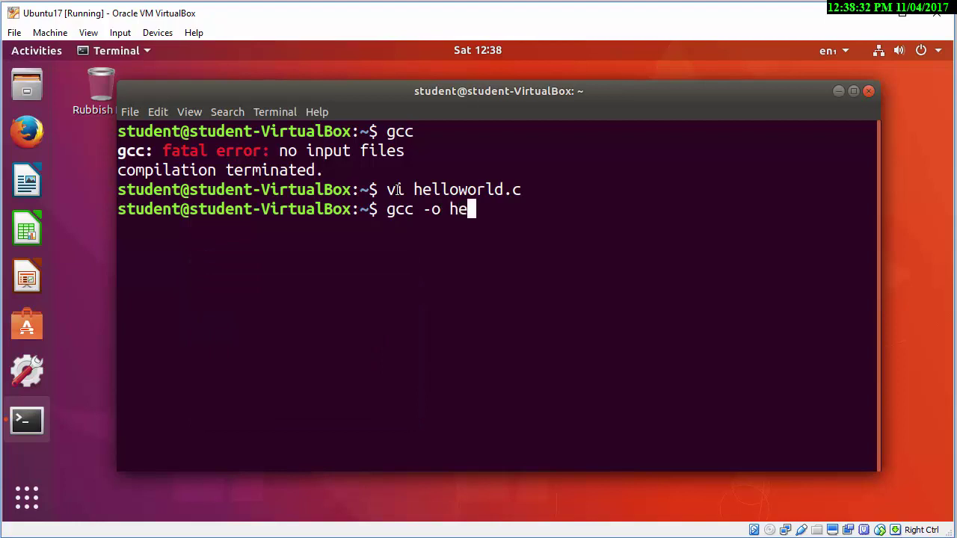
{"action": "type", "text": "lloworld hellowow"}
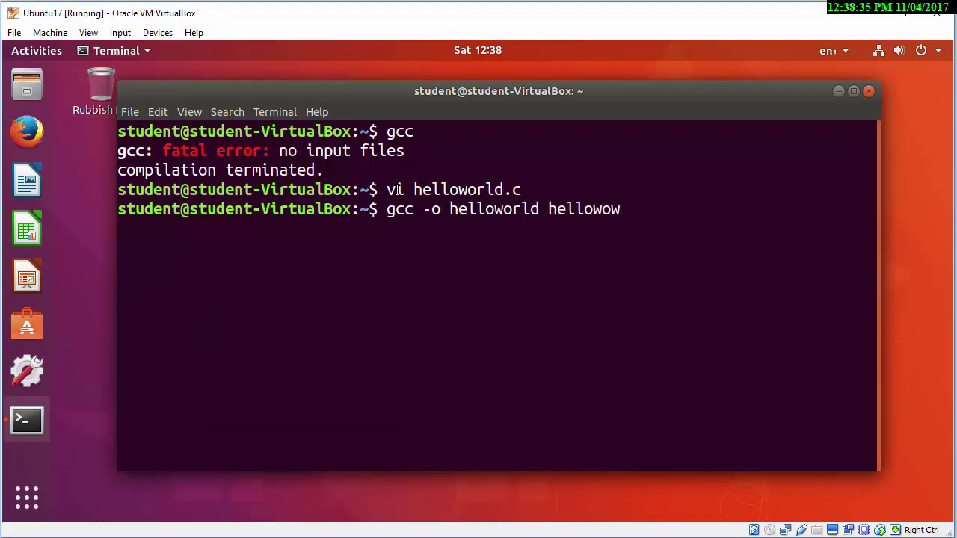
{"action": "key", "text": "BackSpace"}
{"action": "type", "text": "rld.co"}
{"action": "key", "text": "BackSpace"}
{"action": "key", "text": "Return"}
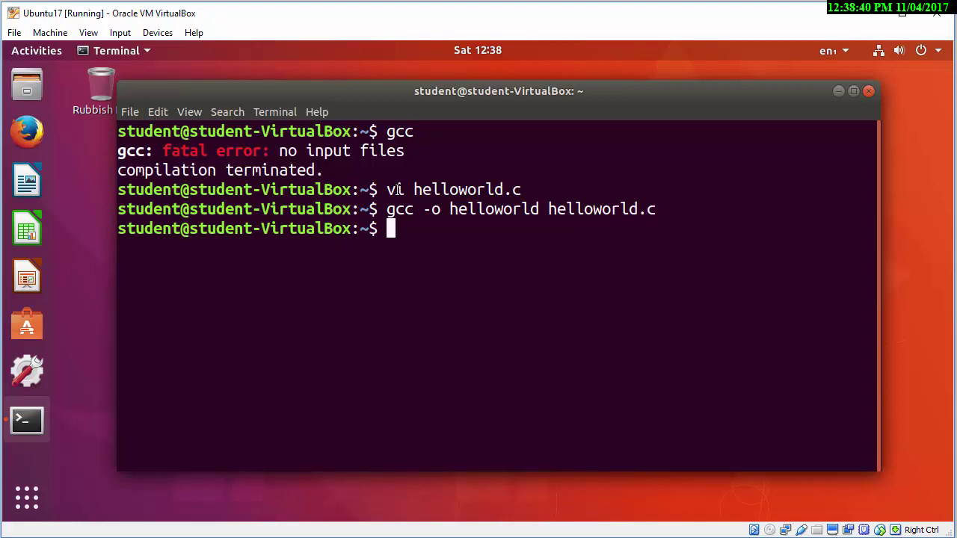
{"action": "type", "text": "ls -l"}
{"action": "key", "text": "Return"}
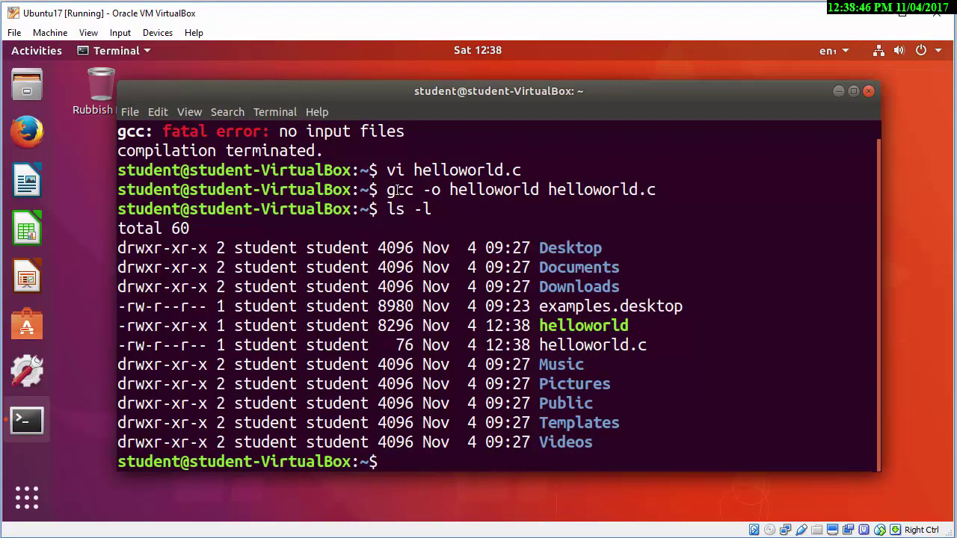
Run ./helloworld using Tab completion so it prints Hello World.
{"action": "type", "text": "./hell"}
{"action": "key", "text": "Tab"}
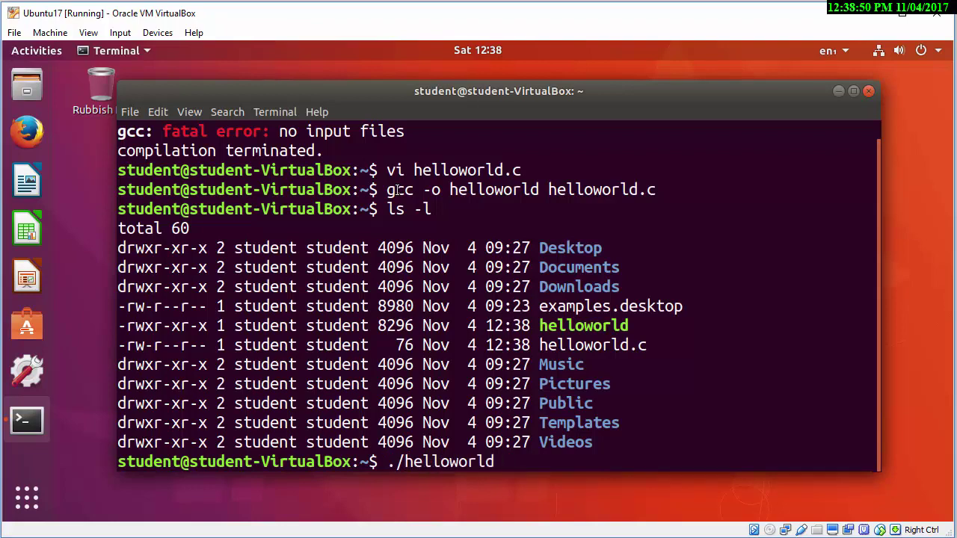
{"action": "key", "text": "Return"}
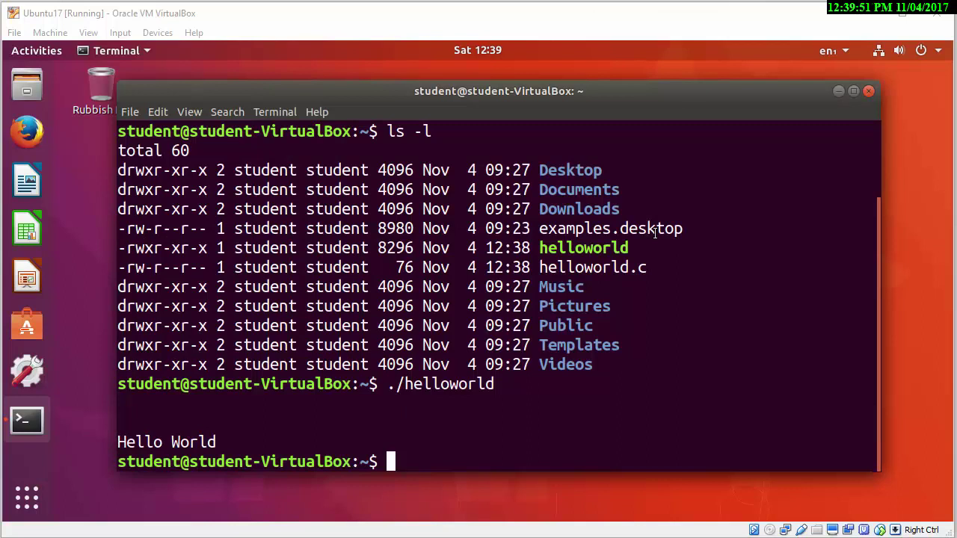
List python entries in /usr/bin with ls -l | grep python, then cd back home.
{"action": "type", "text": "cd /"}
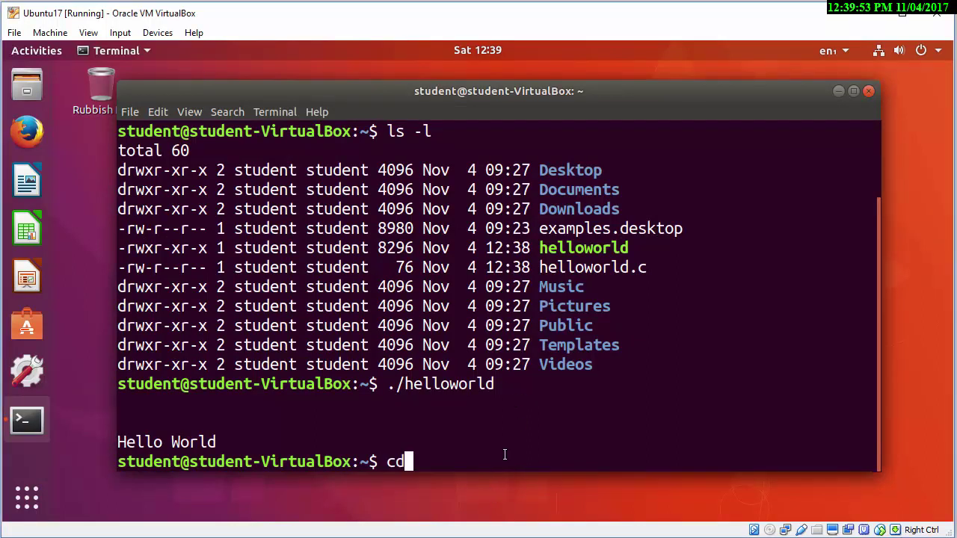
{"action": "key", "text": "Return"}
{"action": "type", "text": "cd /us"}
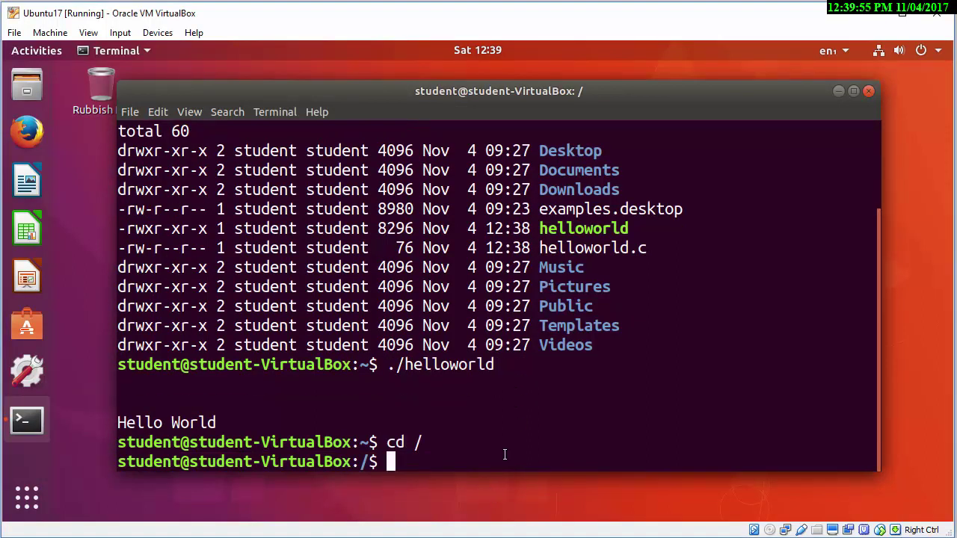
{"action": "type", "text": "r/bin"}
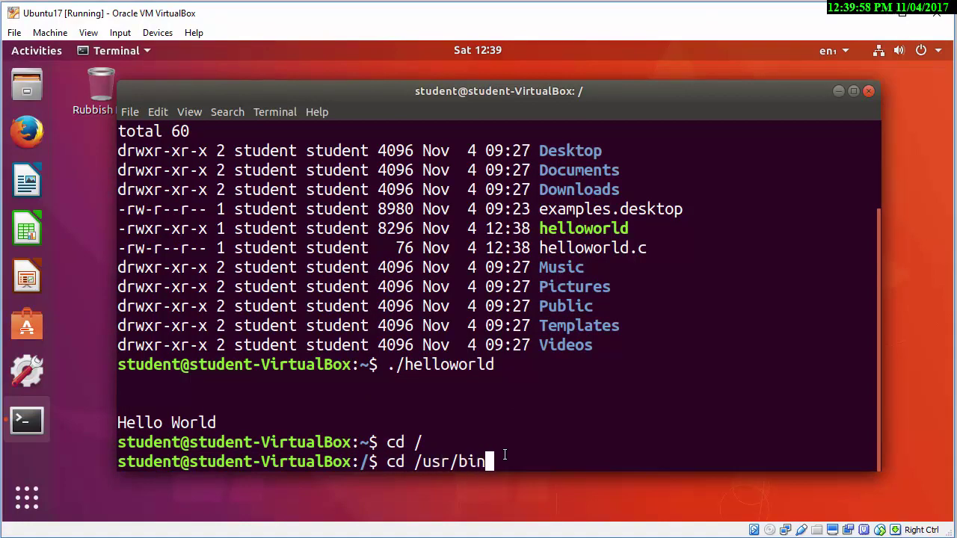
{"action": "key", "text": "Return"}
{"action": "type", "text": "ls -l"}
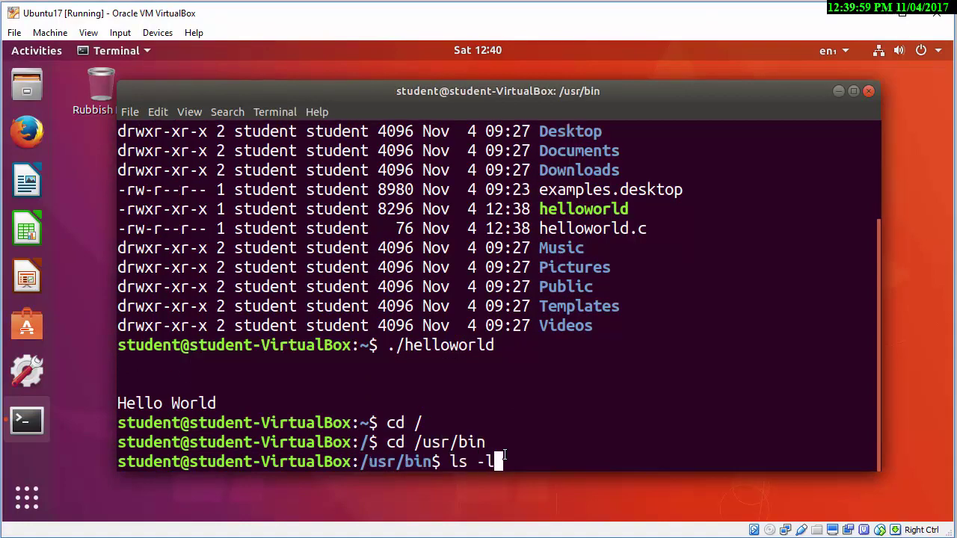
{"action": "type", "text": " | grep python"}
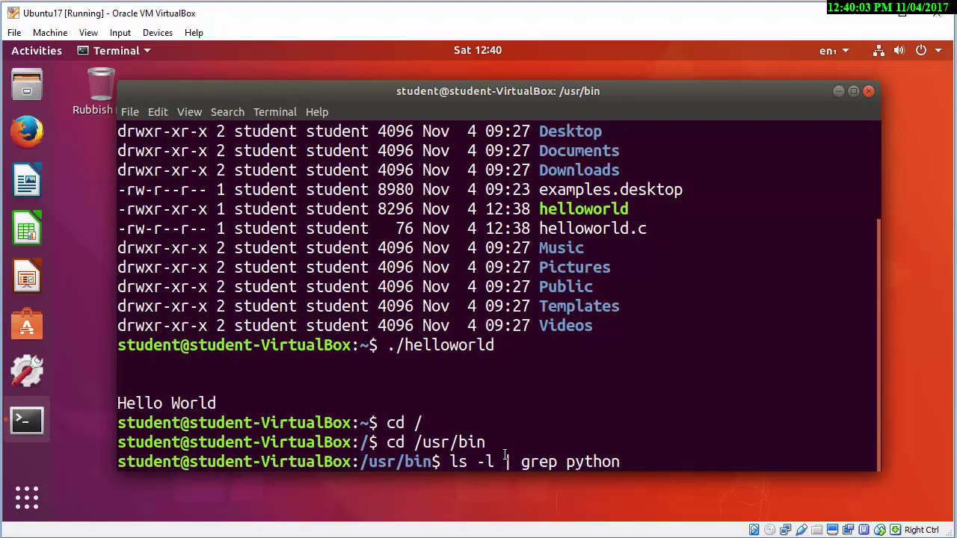
{"action": "key", "text": "Return"}
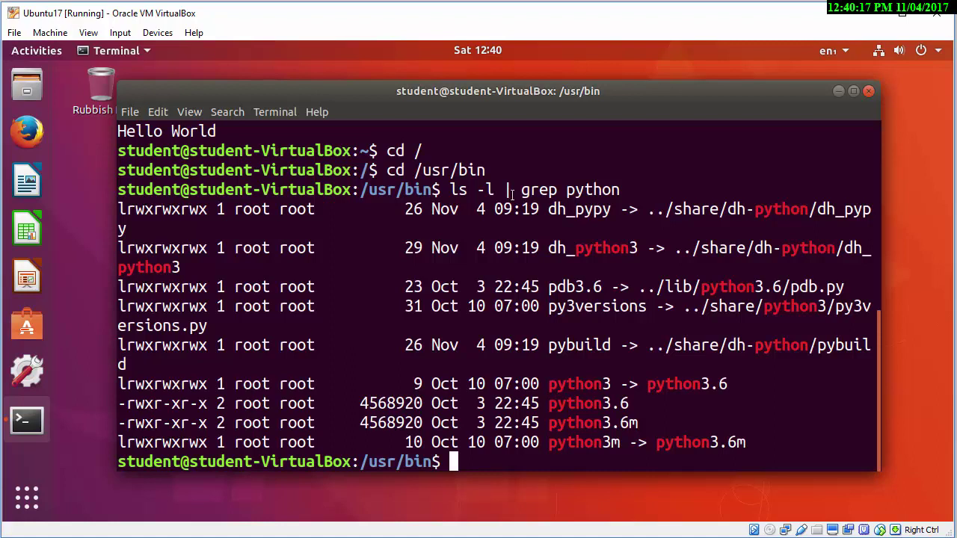
{"action": "type", "text": "cd"}
{"action": "key", "text": "Return"}
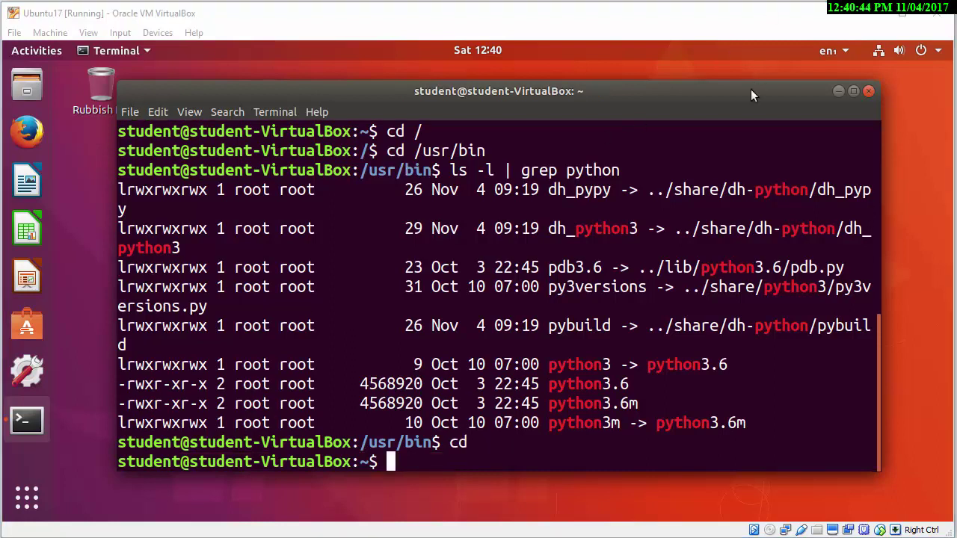
Show the current path with pwd and list the home directory with ls.
{"action": "type", "text": "pwd"}
{"action": "key", "text": "Return"}
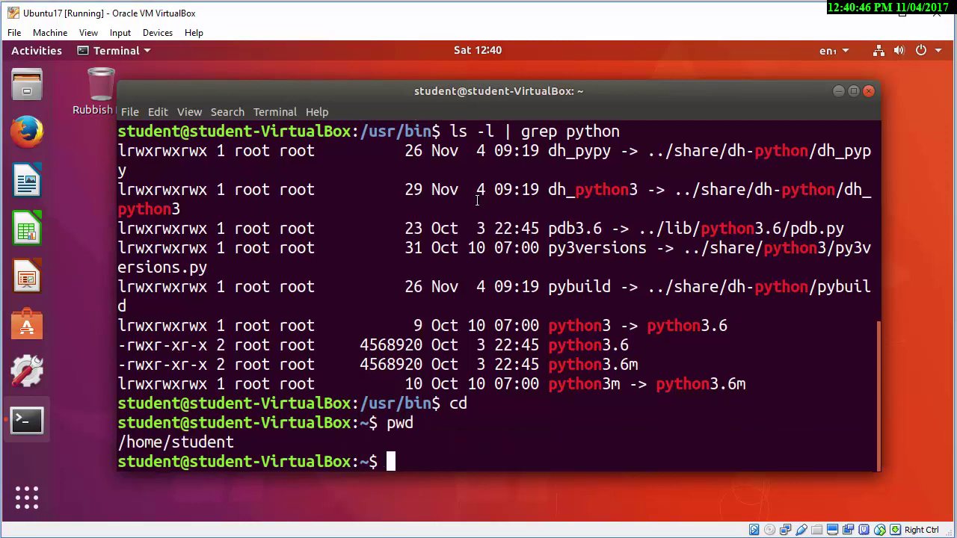
{"action": "type", "text": "ls"}
{"action": "key", "text": "Return"}
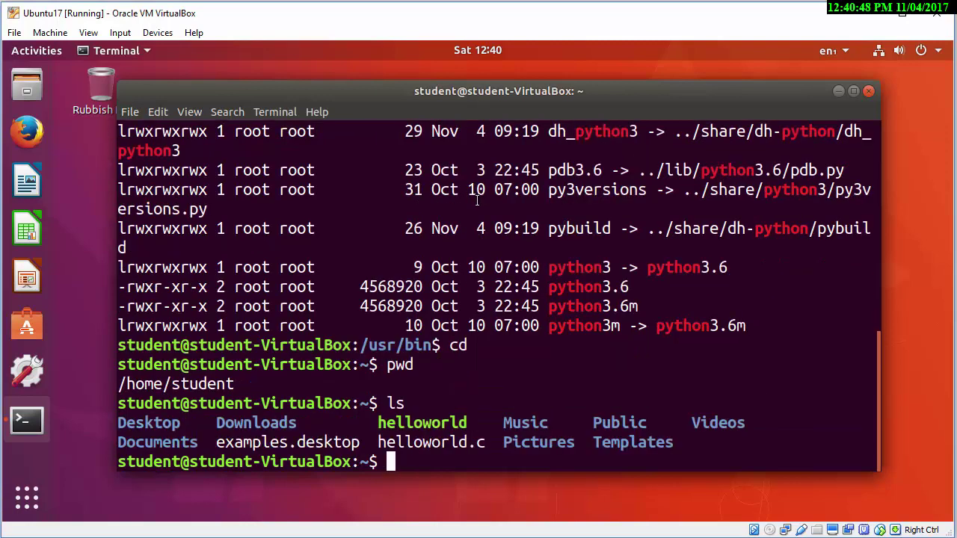
{"action": "type", "text": "cd "}
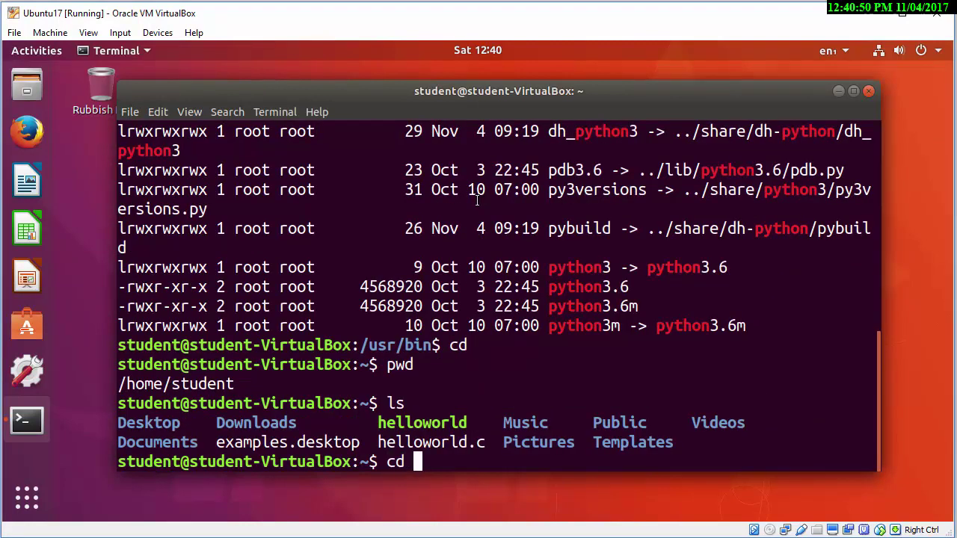
{"action": "type", "text": "Doc"}
{"action": "key", "text": "BackSpace"}
{"action": "key", "text": "BackSpace"}
{"action": "key", "text": "BackSpace"}
{"action": "key", "text": "BackSpace"}
{"action": "key", "text": "BackSpace"}
{"action": "key", "text": "BackSpace"}
Create a Dev folder, move into it, and start a new test.py in vi.
{"action": "type", "text": "mkdir Dev"}
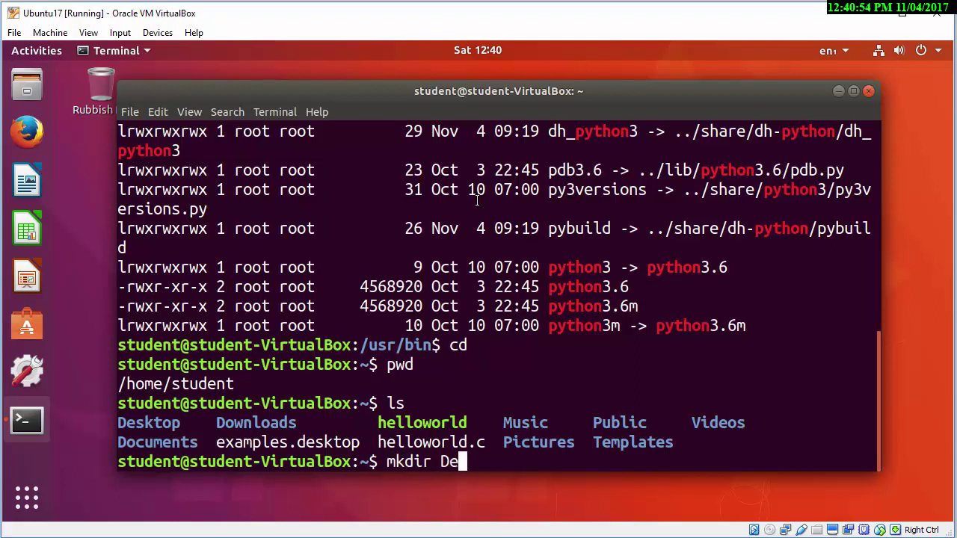
{"action": "key", "text": "Return"}
{"action": "type", "text": "cd Dev"}
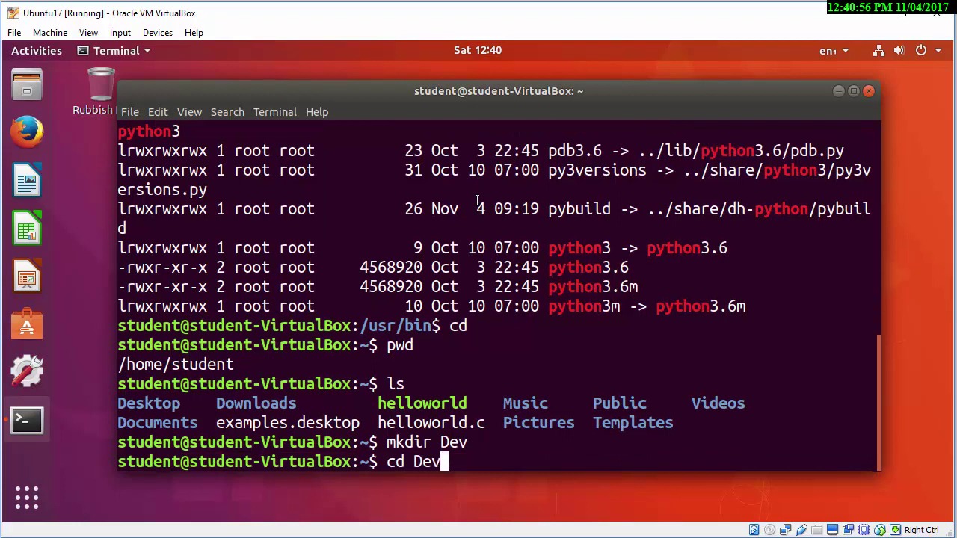
{"action": "key", "text": "Return"}
{"action": "type", "text": "ls"}
{"action": "key", "text": "Return"}
{"action": "type", "text": "vi "}
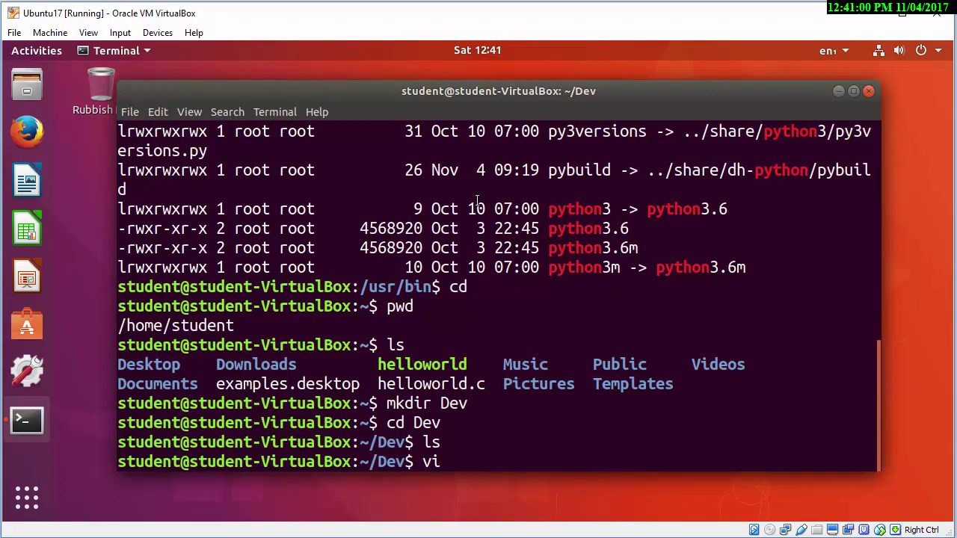
{"action": "type", "text": "test.py"}
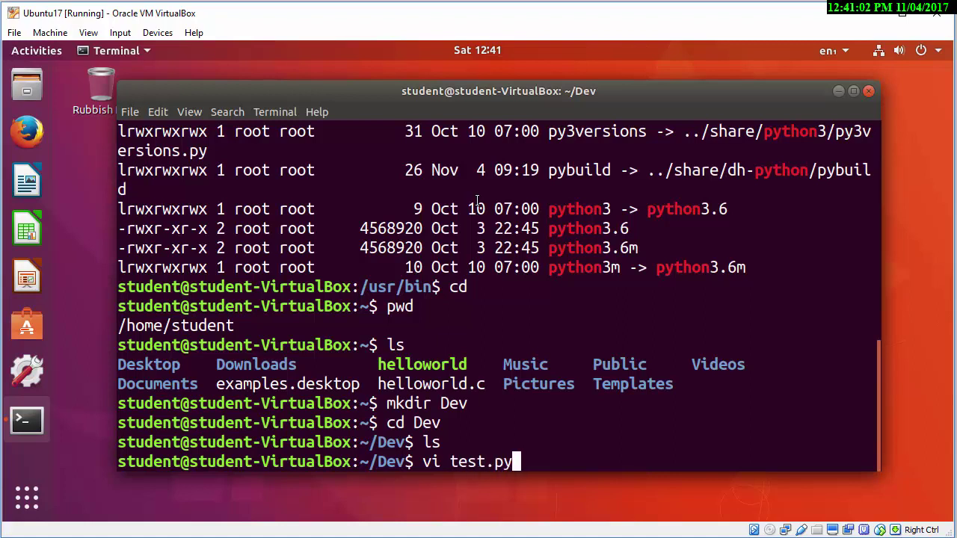
{"action": "key", "text": "Return"}
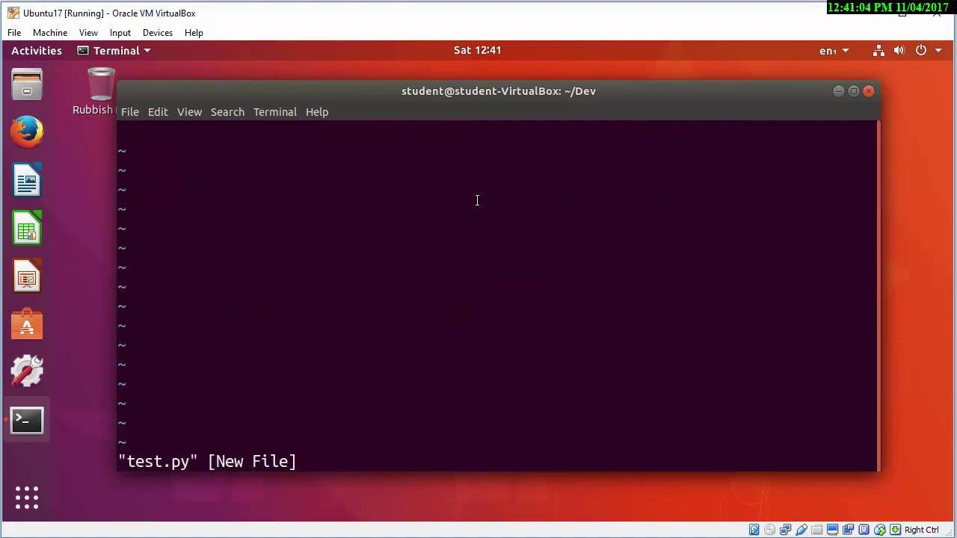
Enter print ("Hello World") in test.py and save and quit with :wq.
{"action": "type", "text": "print *"}
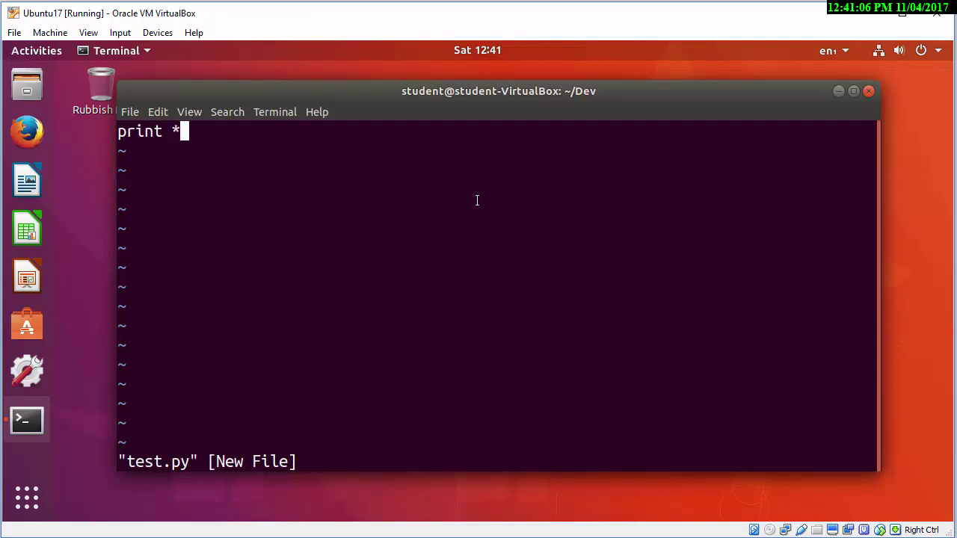
{"action": "key", "text": "BackSpace"}
{"action": "type", "text": "(\"Hello Wo"}
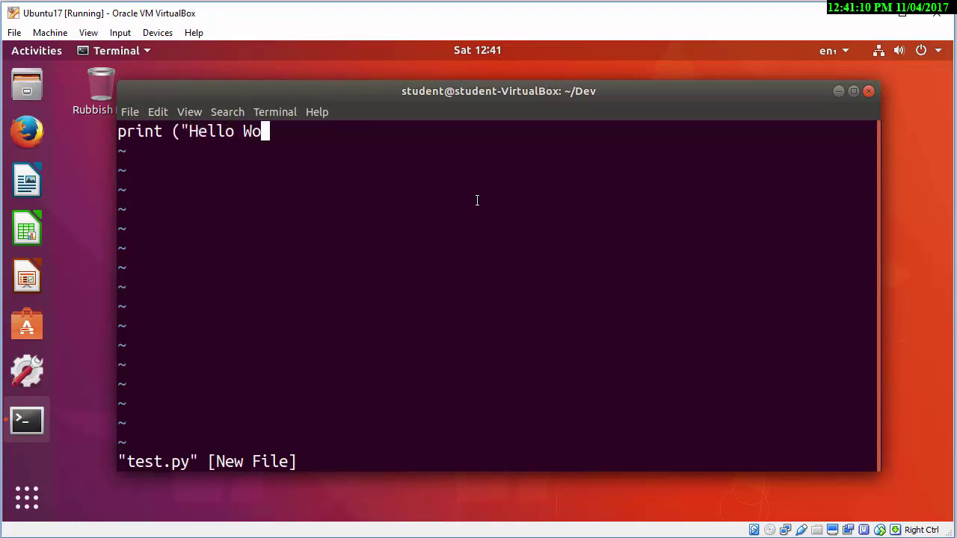
{"action": "type", "text": "rld\"("}
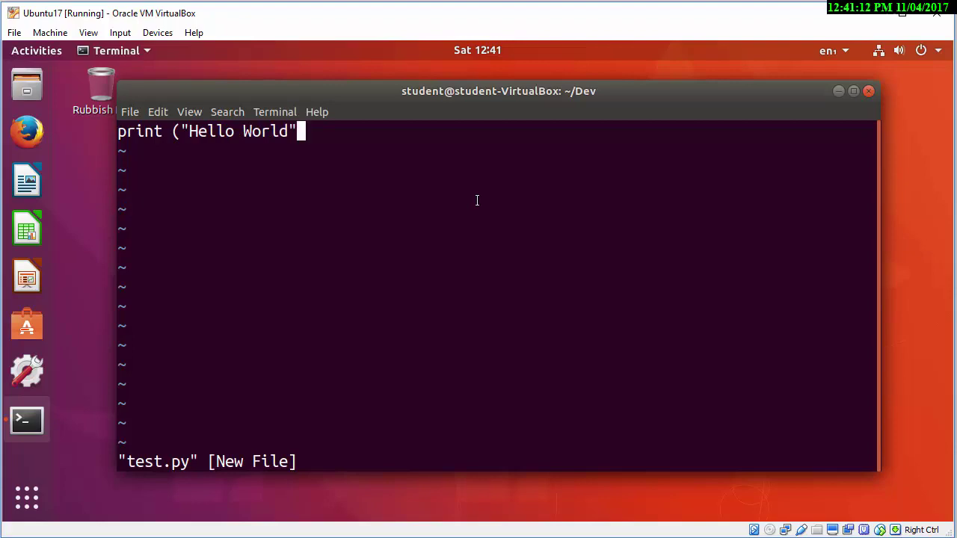
{"action": "type", "text": ")"}
{"action": "type", "text": "wq"}
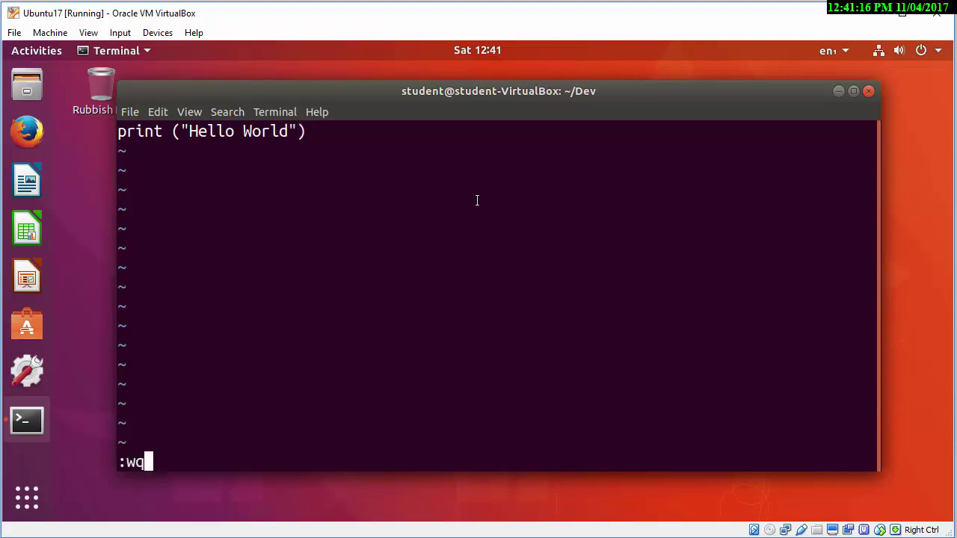
{"action": "key", "text": "Return"}
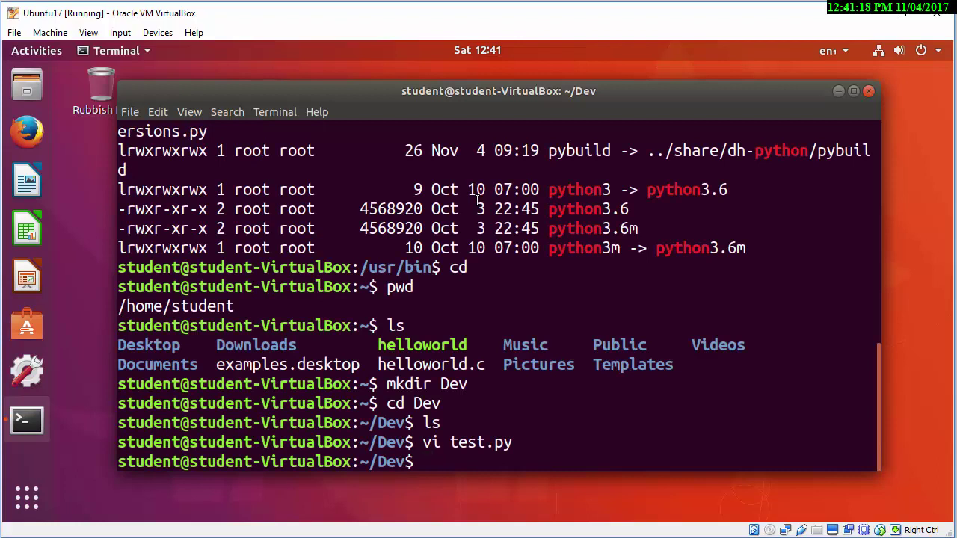
Run python3 test.py to print Hello World, then open test.py in gedit.
{"action": "type", "text": "pytho"}
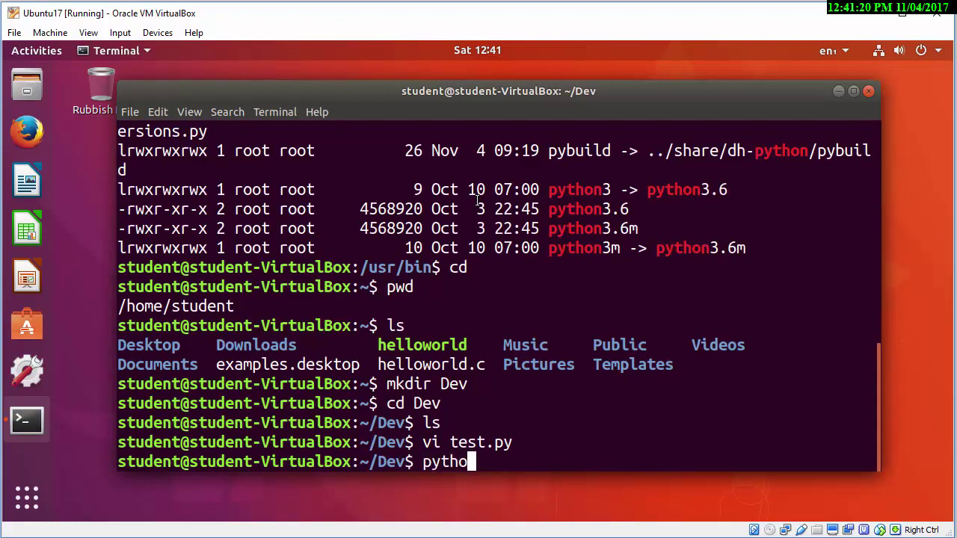
{"action": "type", "text": "n3 test.pty"}
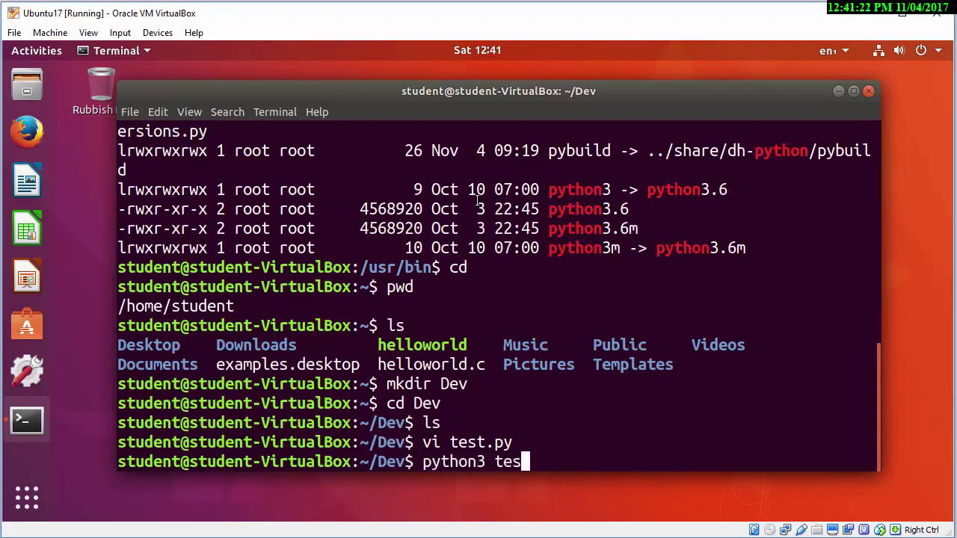
{"action": "key", "text": "BackSpace"}
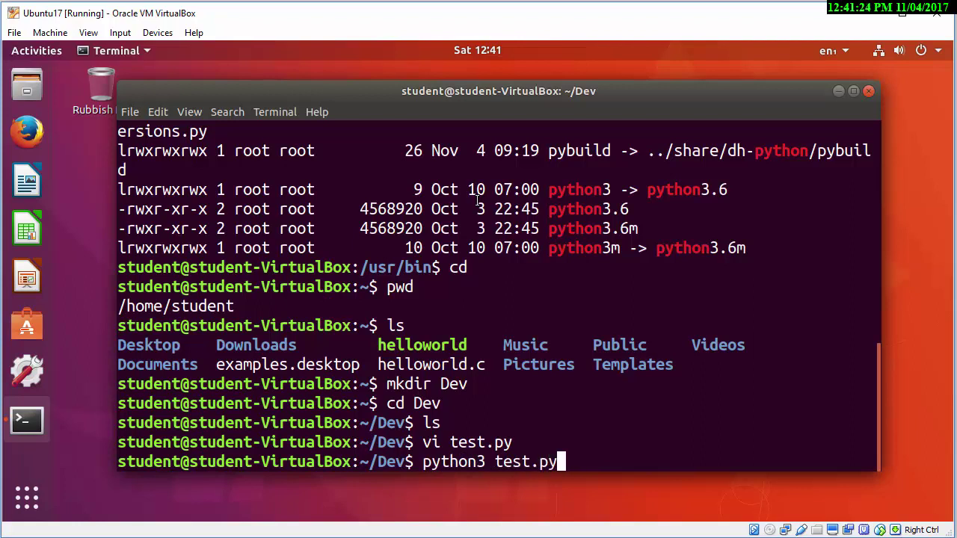
{"action": "key", "text": "Return"}
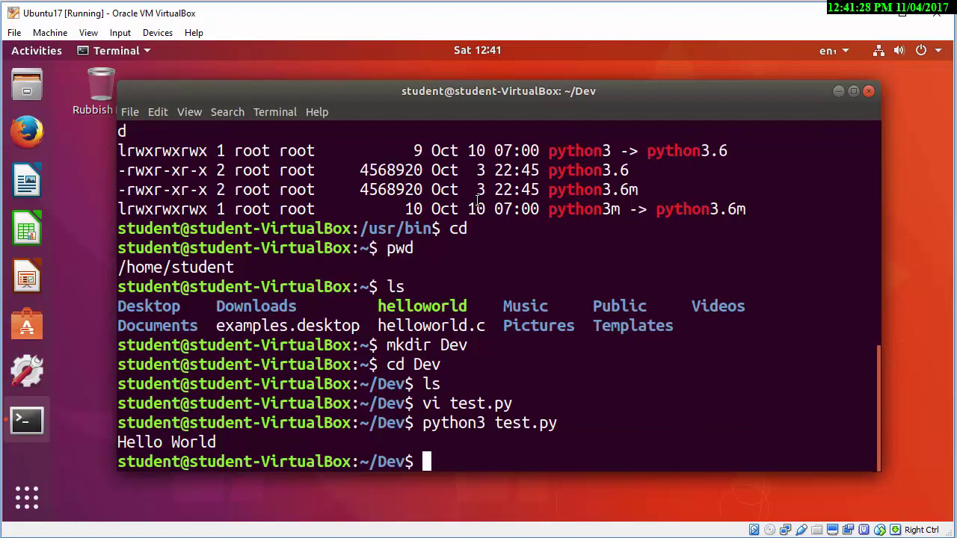
{"action": "type", "text": "gedi"}
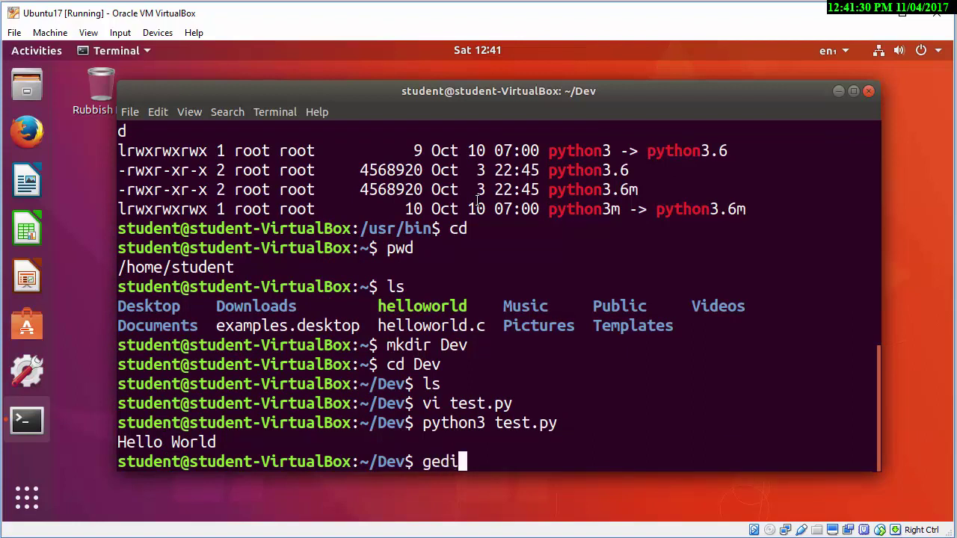
{"action": "type", "text": "t test.py"}
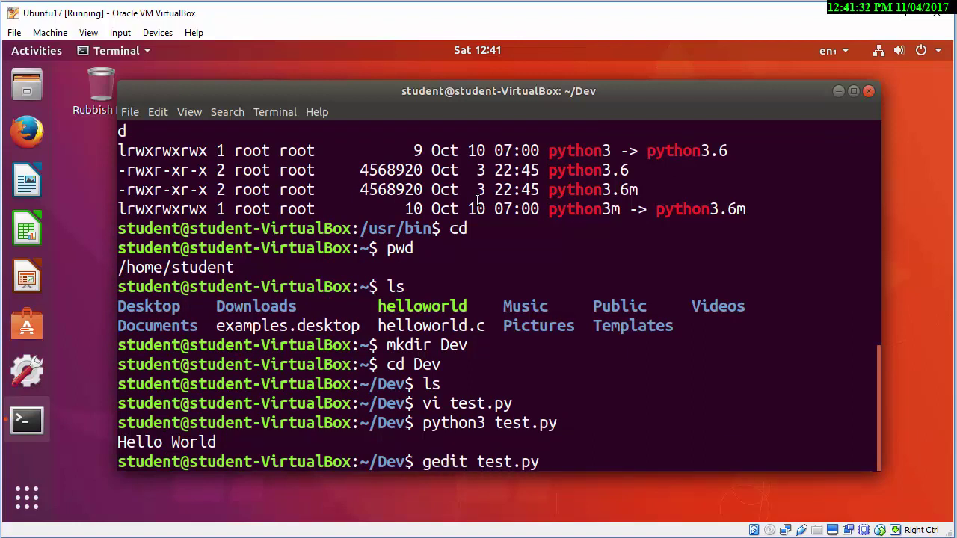
{"action": "key", "text": "Return"}
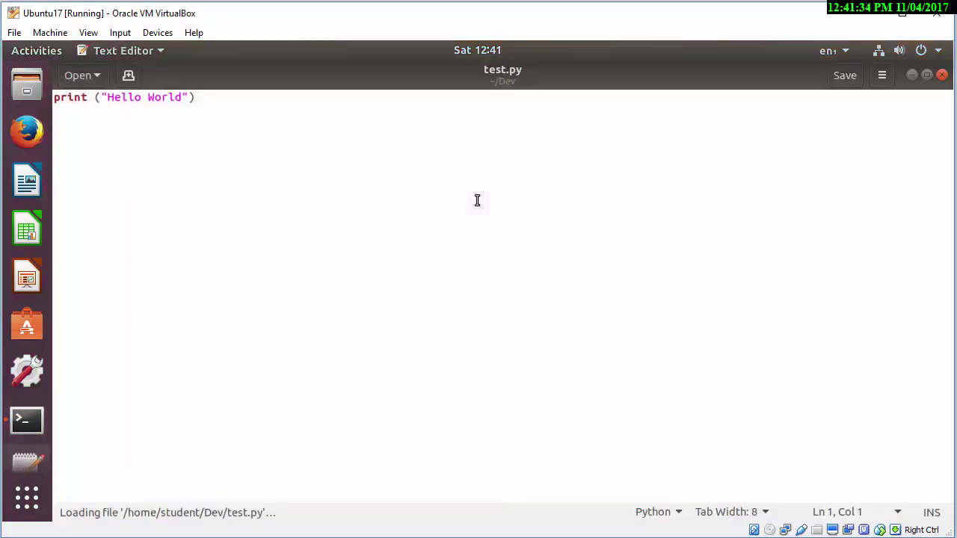
Duplicate the print line, change the copy to print ("Hello World again"), and save test.py.
{"action": "left_click_drag", "start_coordinate": [207, 96], "coordinate": [56, 97]}
{"action": "key", "text": "ctrl+c"}
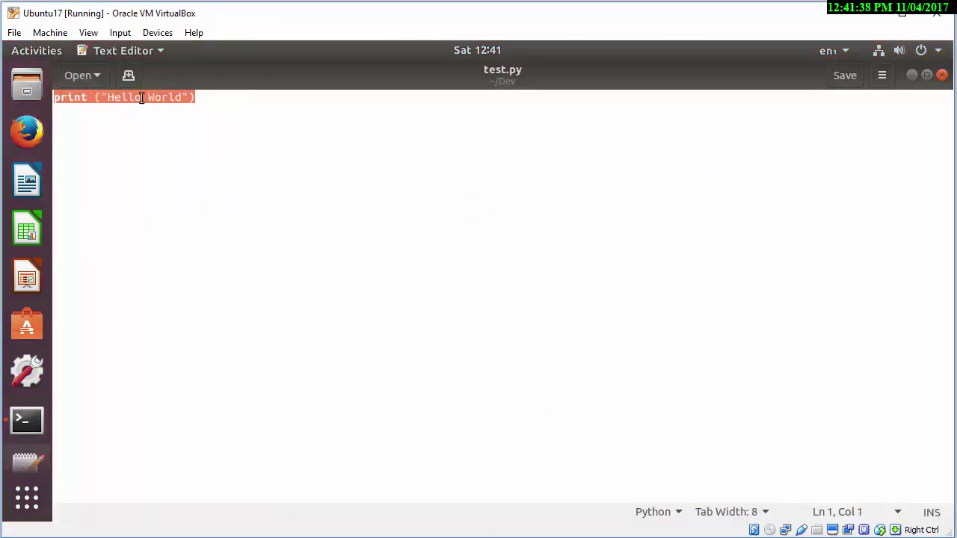
{"action": "left_click", "coordinate": [195, 104]}
{"action": "key", "text": "Return"}
{"action": "key", "text": "ctrl+v"}
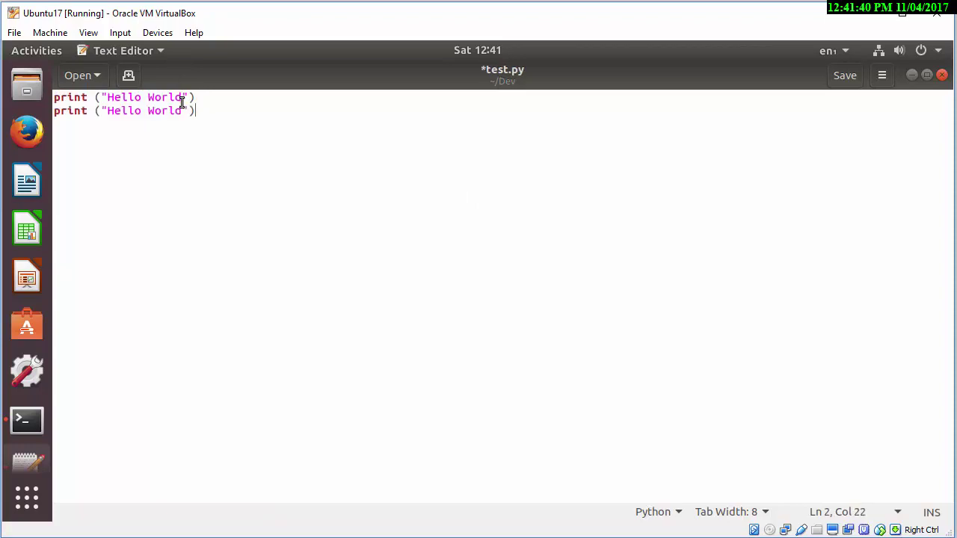
{"action": "type", "text": "again"}
{"action": "left_click", "coordinate": [841, 77]}
Close the editor and rerun 'python3 test.py' to print Hello World twice.
{"action": "left_click", "coordinate": [942, 74]}
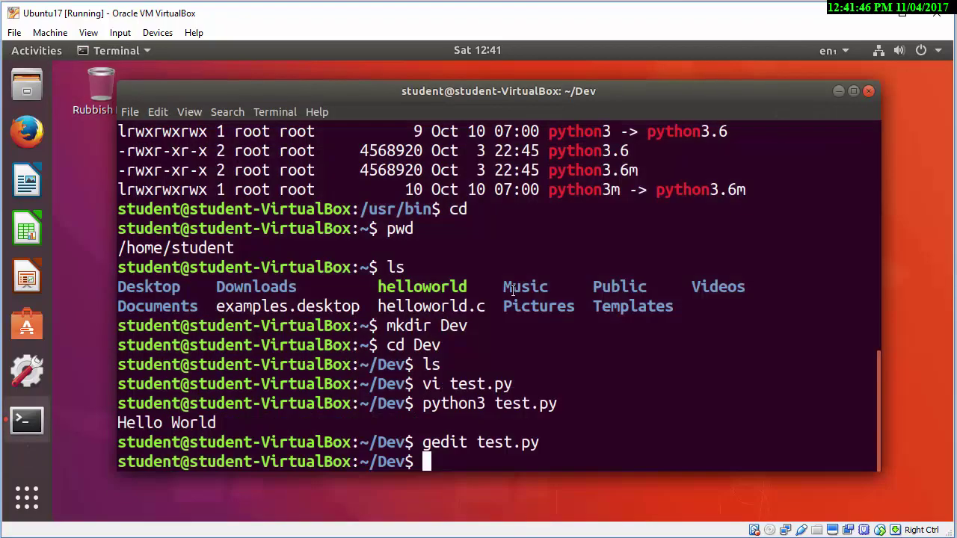
{"action": "key", "text": "Up"}
{"action": "key", "text": "Up"}
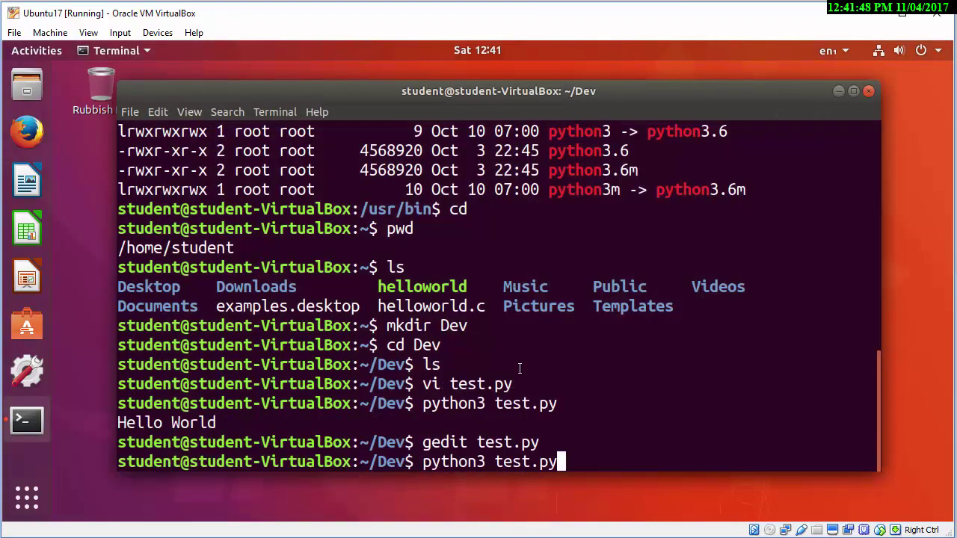
{"action": "key", "text": "Return"}
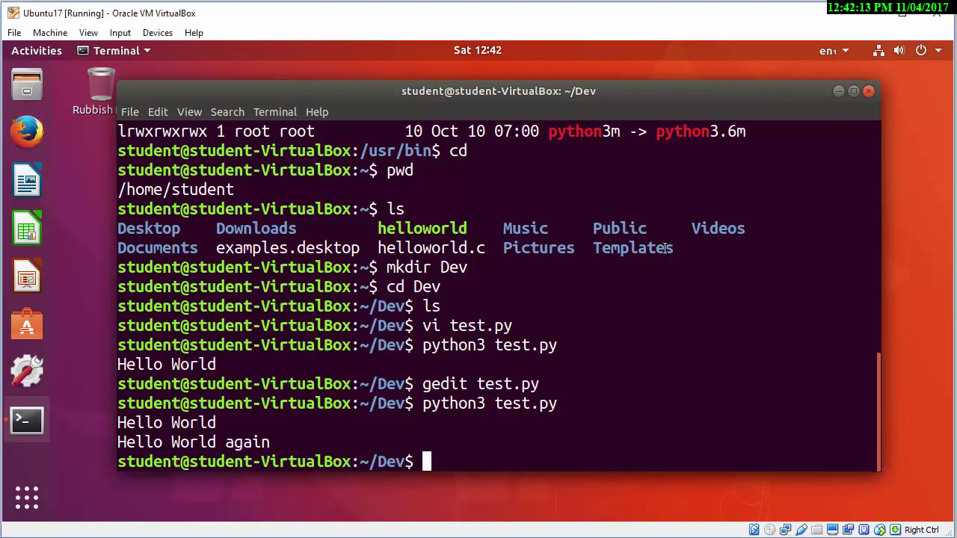
Try 'sudo su apt-cache search idle' with the sudo password; the search fails.
{"action": "type", "text": "sudo su"}
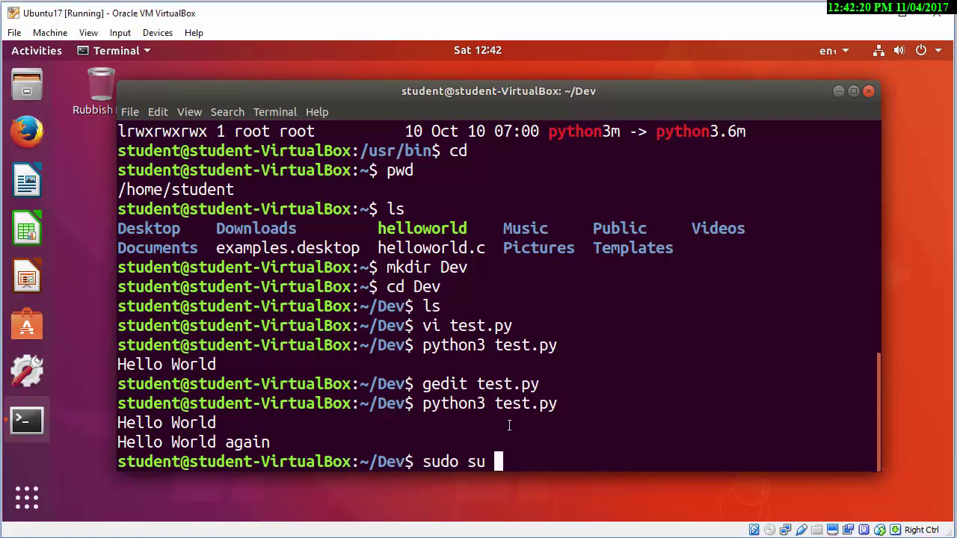
{"action": "type", "text": " apt-ge"}
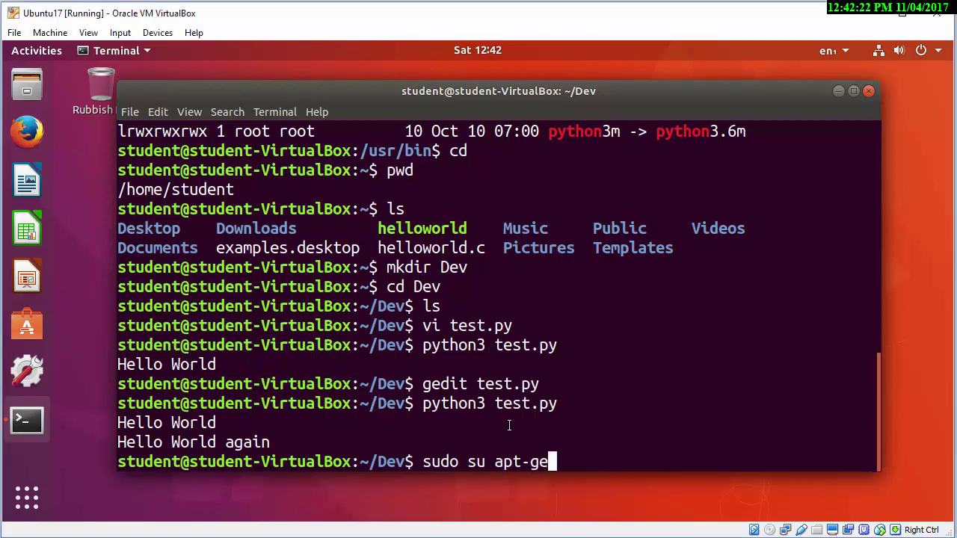
{"action": "type", "text": "t install"}
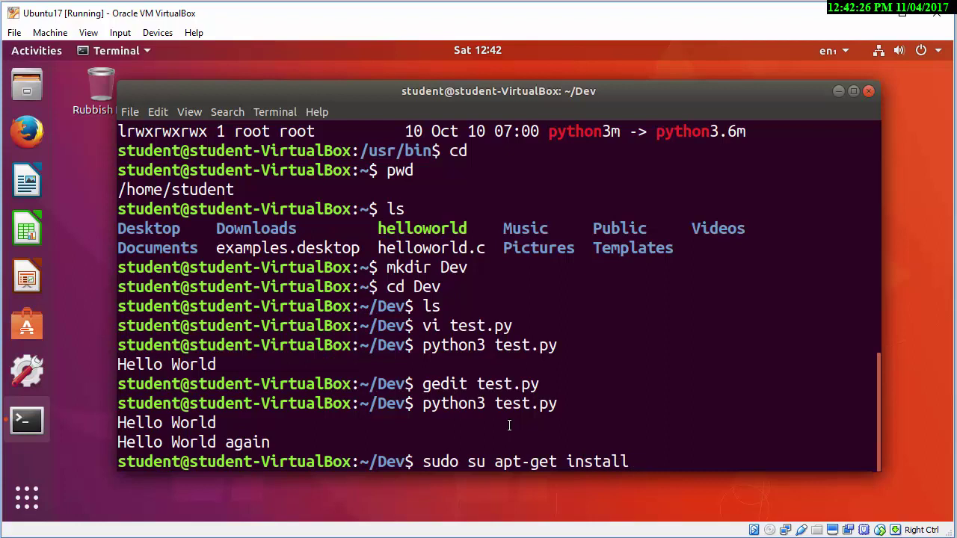
{"action": "key", "text": "BackSpace"}
{"action": "key", "text": "BackSpace"}
{"action": "key", "text": "BackSpace"}
{"action": "key", "text": "BackSpace"}
{"action": "key", "text": "BackSpace"}
{"action": "key", "text": "BackSpace"}
{"action": "key", "text": "BackSpace"}
{"action": "key", "text": "BackSpace"}
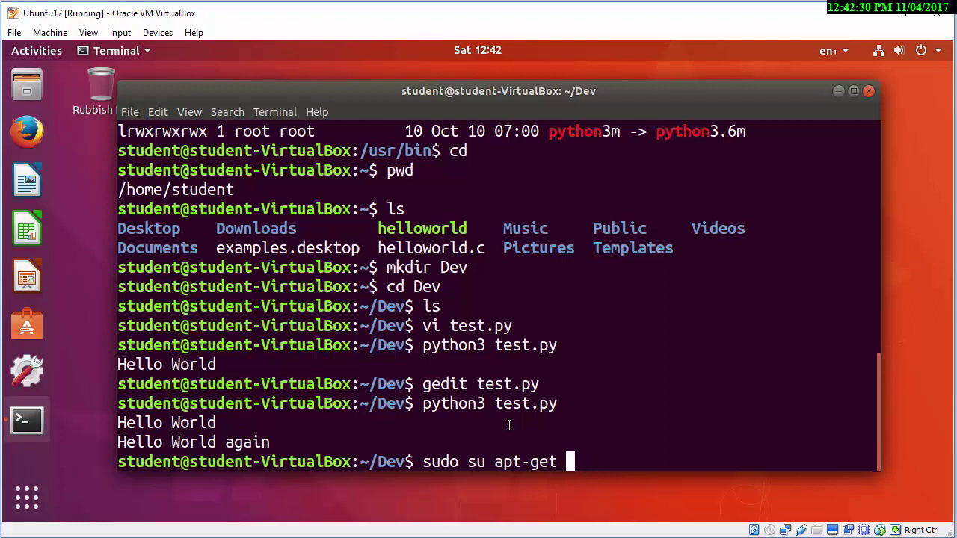
{"action": "type", "text": "-"}
{"action": "key", "text": "BackSpace"}
{"action": "key", "text": "BackSpace"}
{"action": "key", "text": "BackSpace"}
{"action": "key", "text": "BackSpace"}
{"action": "type", "text": "cache search "}
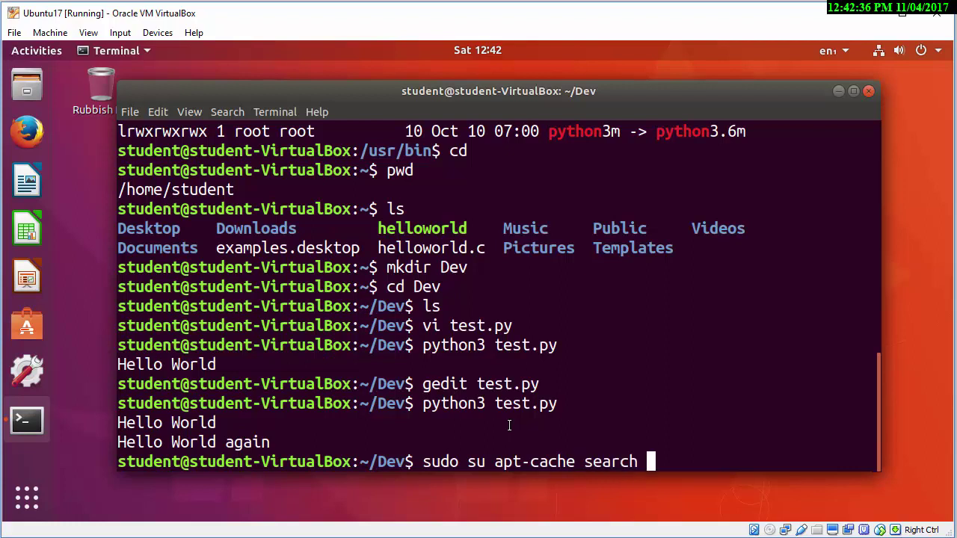
{"action": "type", "text": "p"}
{"action": "key", "text": "BackSpace"}
{"action": "type", "text": "idle"}
{"action": "key", "text": "Return"}
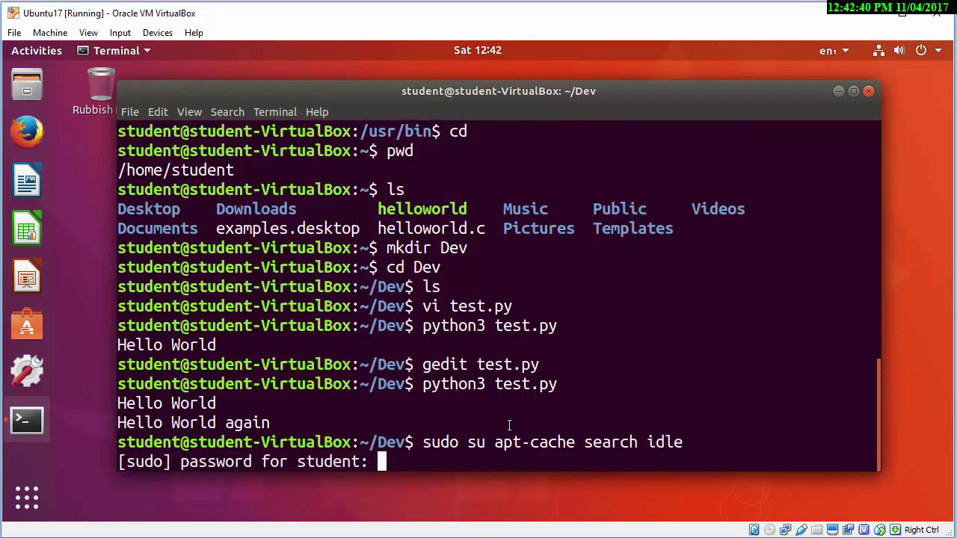
{"action": "key", "text": "Return"}
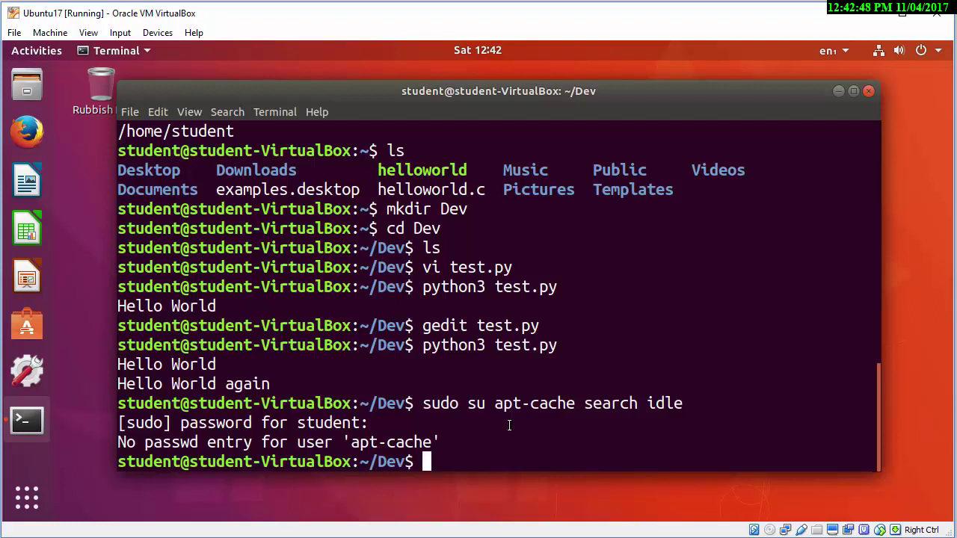
{"action": "type", "text": "sudo su"}
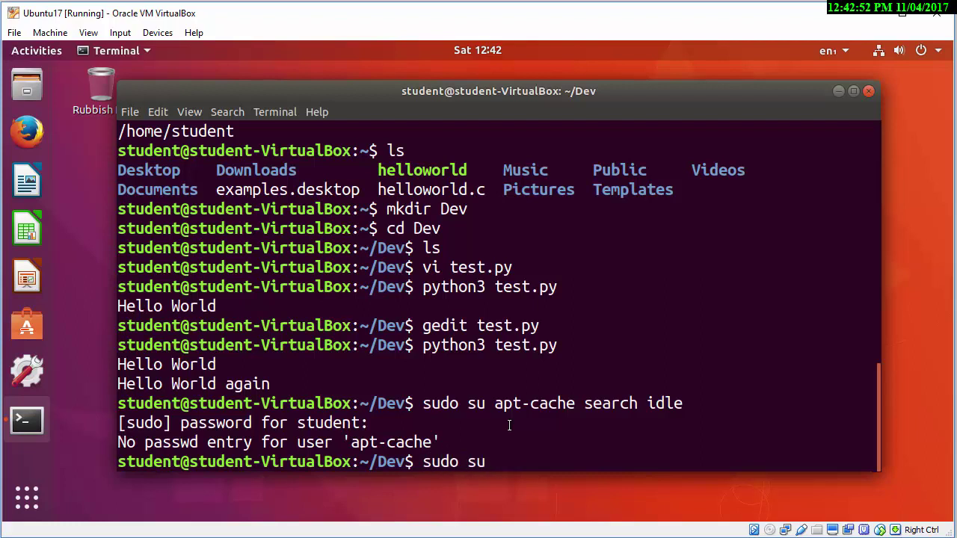
Enter a root shell with sudo su and run 'apt-cache search idle'.
{"action": "key", "text": "Return"}
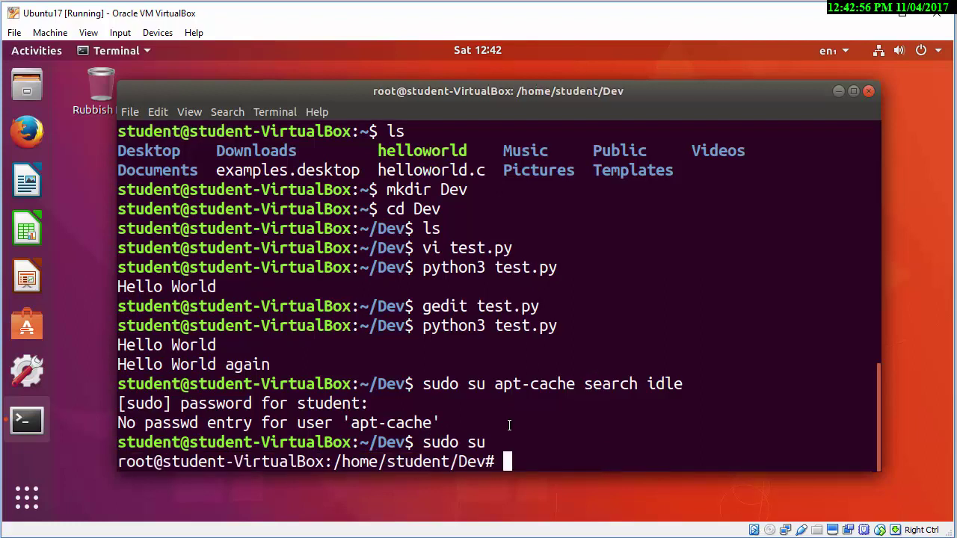
{"action": "type", "text": "du"}
{"action": "key", "text": "BackSpace"}
{"action": "key", "text": "BackSpace"}
{"action": "type", "text": "apt-get "}
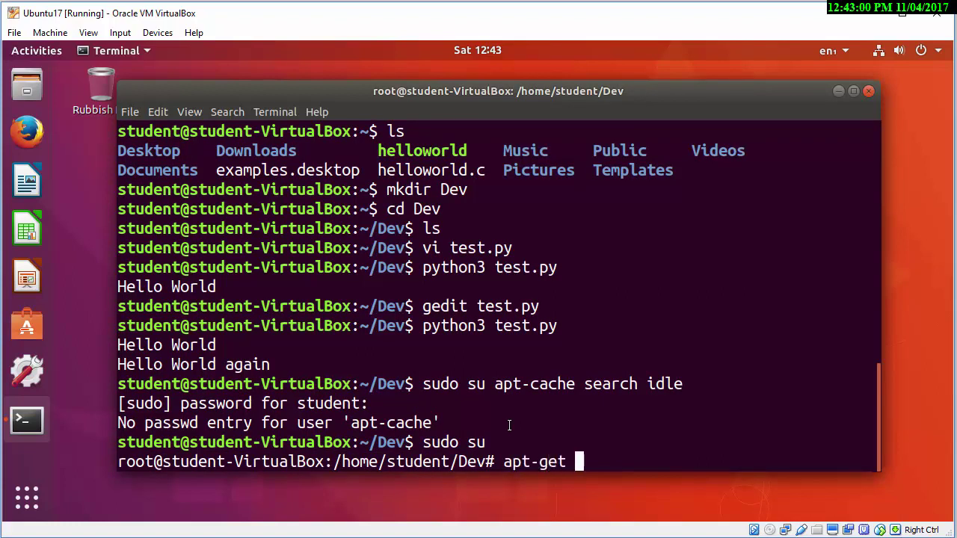
{"action": "type", "text": "cach"}
{"action": "key", "text": "BackSpace"}
{"action": "key", "text": "BackSpace"}
{"action": "key", "text": "BackSpace"}
{"action": "key", "text": "BackSpace"}
{"action": "key", "text": "BackSpace"}
{"action": "key", "text": "BackSpace"}
{"action": "key", "text": "BackSpace"}
{"action": "key", "text": "BackSpace"}
{"action": "type", "text": "cache sear"}
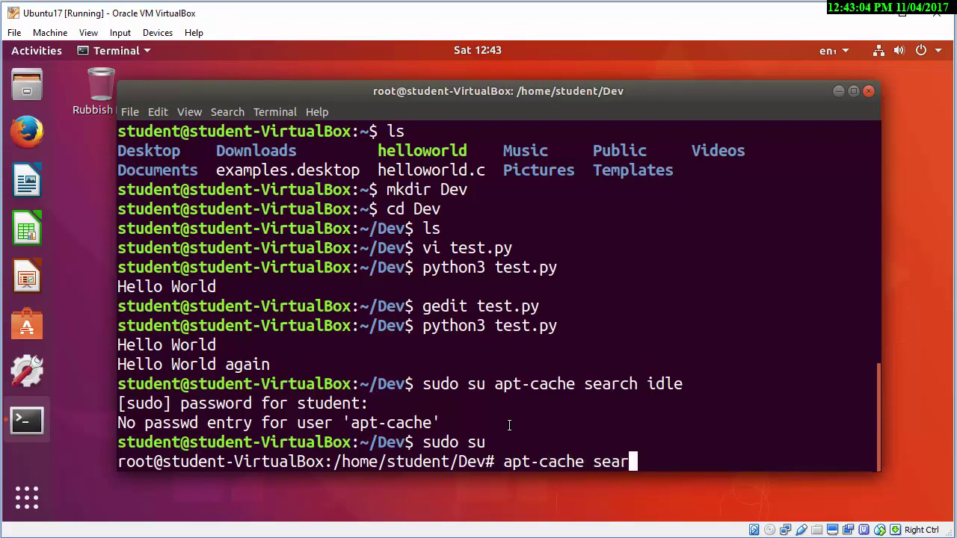
{"action": "type", "text": "ch idle"}
{"action": "key", "text": "Return"}
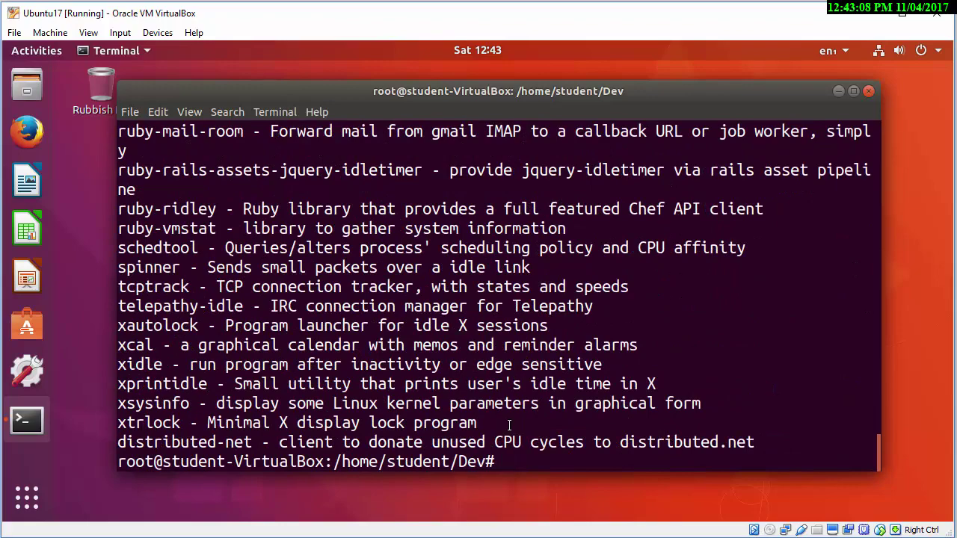
Scroll through the matching packages, such as idle-python3.7 and idle2.
{"action": "scroll", "coordinate": [470, 348], "scroll_direction": "up", "scroll_amount": 4}
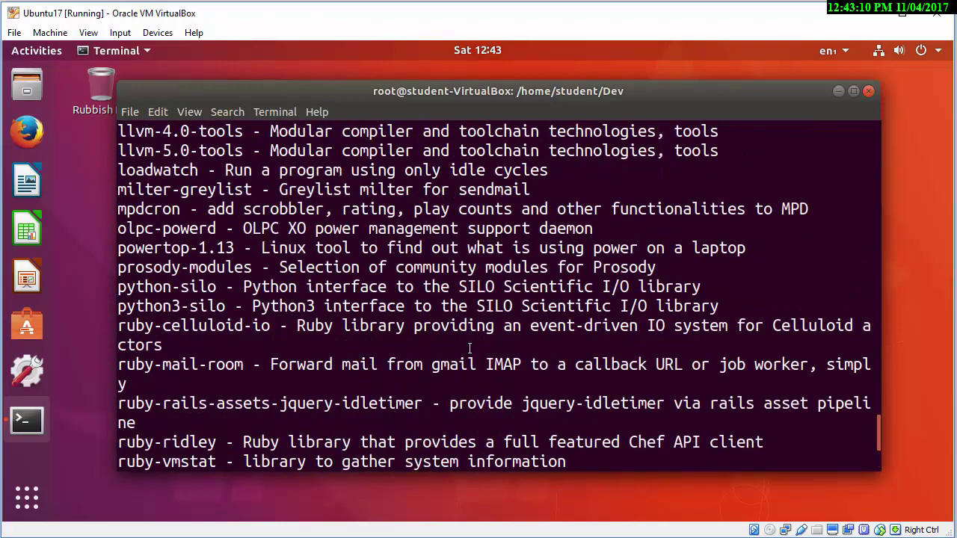
{"action": "scroll", "coordinate": [469, 349], "scroll_direction": "up", "scroll_amount": 14}
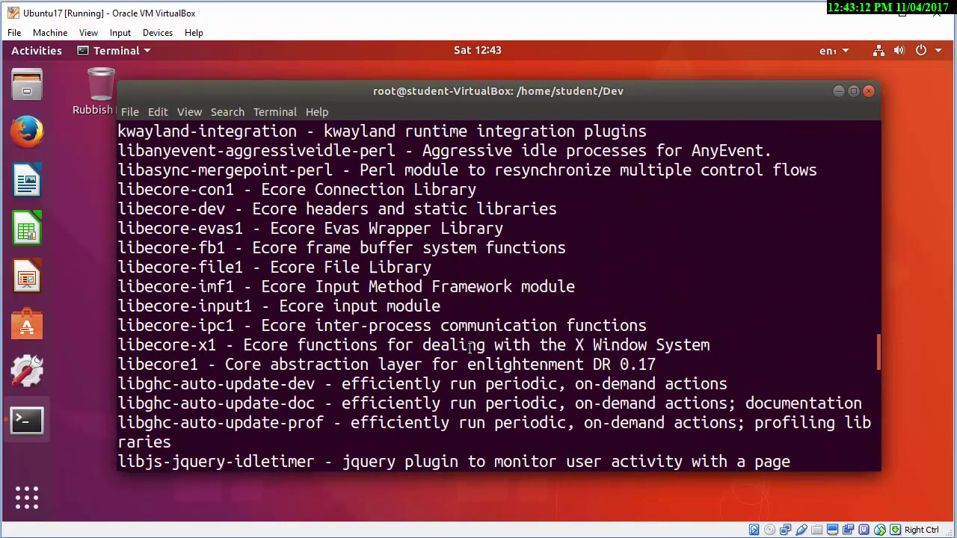
{"action": "scroll", "coordinate": [471, 348], "scroll_direction": "up", "scroll_amount": 3}
{"action": "scroll", "coordinate": [471, 348], "scroll_direction": "up", "scroll_amount": 1}
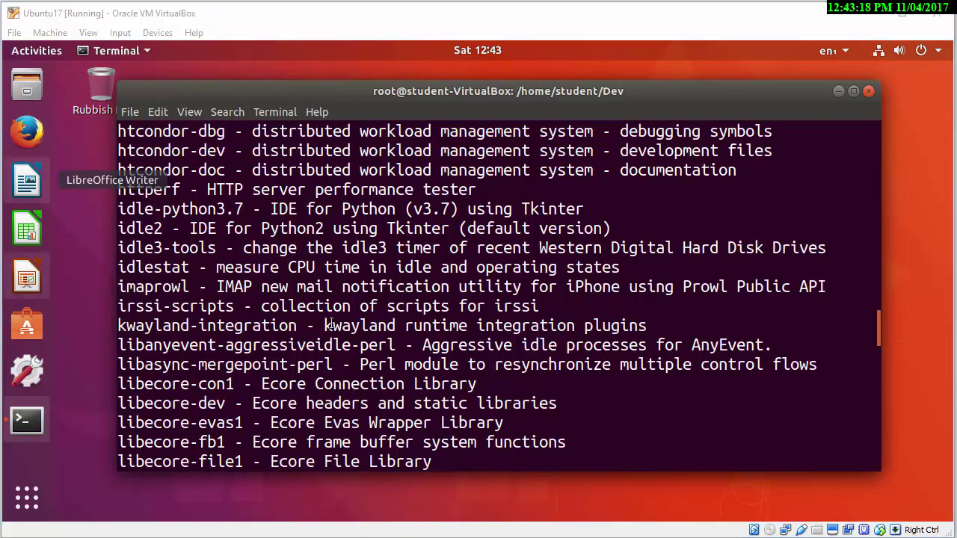
{"action": "scroll", "coordinate": [369, 329], "scroll_direction": "down", "scroll_amount": 7}
{"action": "scroll", "coordinate": [368, 330], "scroll_direction": "down", "scroll_amount": 9}
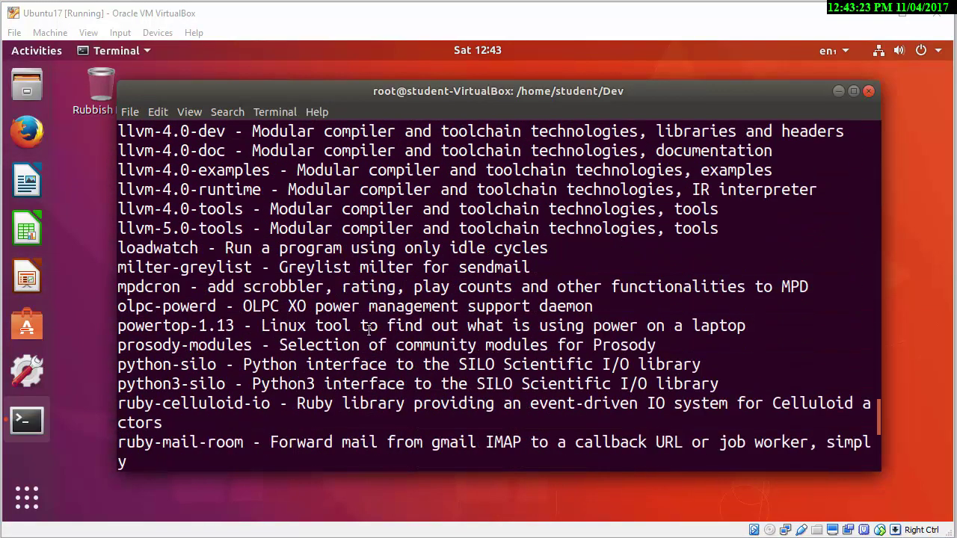
{"action": "scroll", "coordinate": [369, 330], "scroll_direction": "down", "scroll_amount": 5}
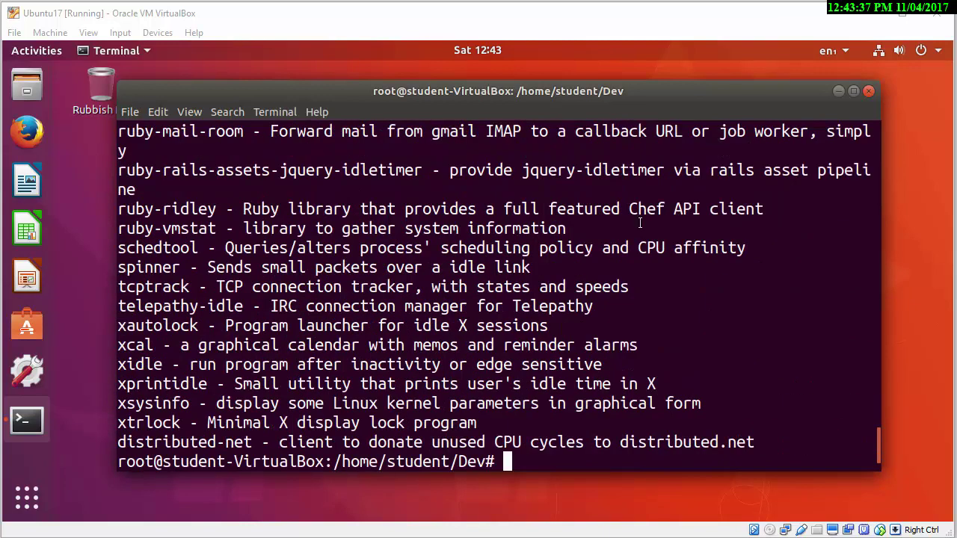
Run 'apt-get install idle3' and answer y to fetch six packages (643 kB).
{"action": "type", "text": "a"}
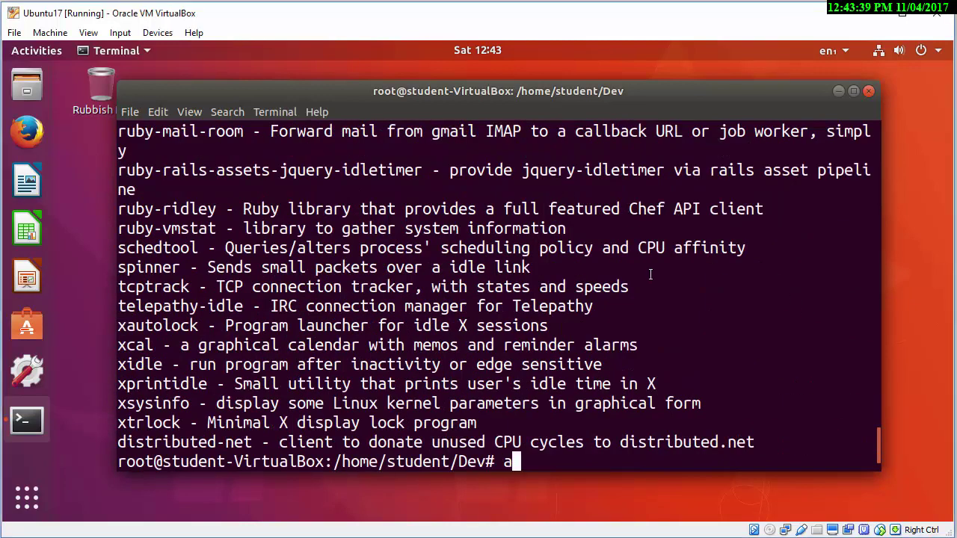
{"action": "type", "text": "pt-get install "}
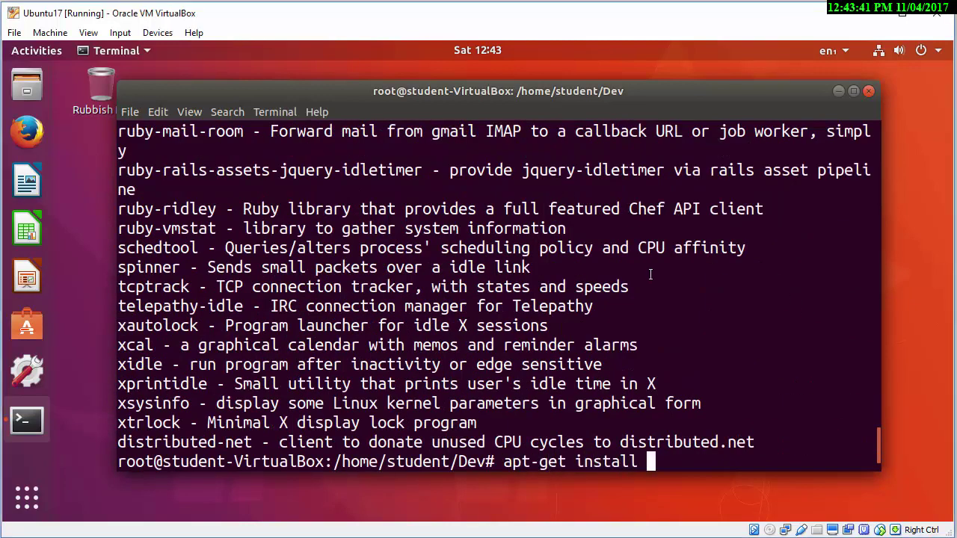
{"action": "type", "text": "idle3"}
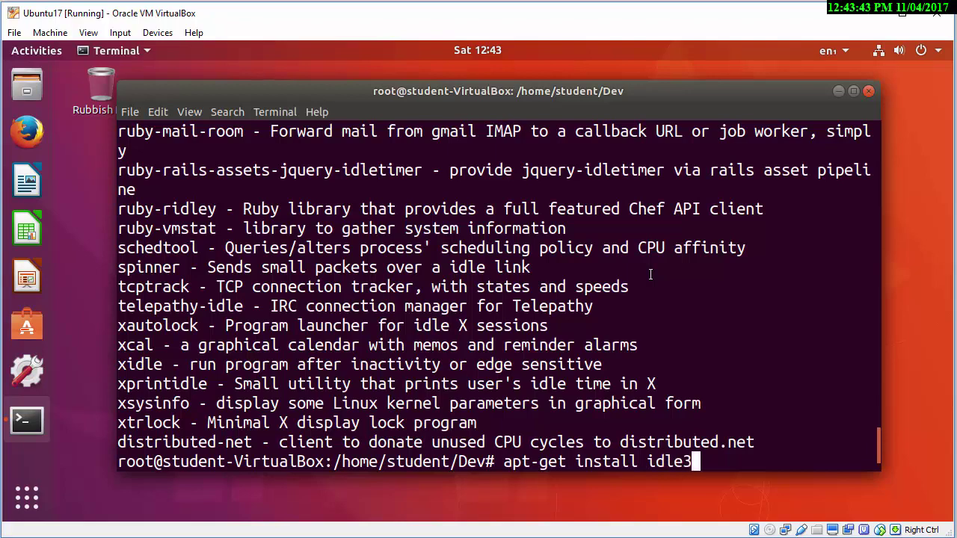
{"action": "key", "text": "Return"}
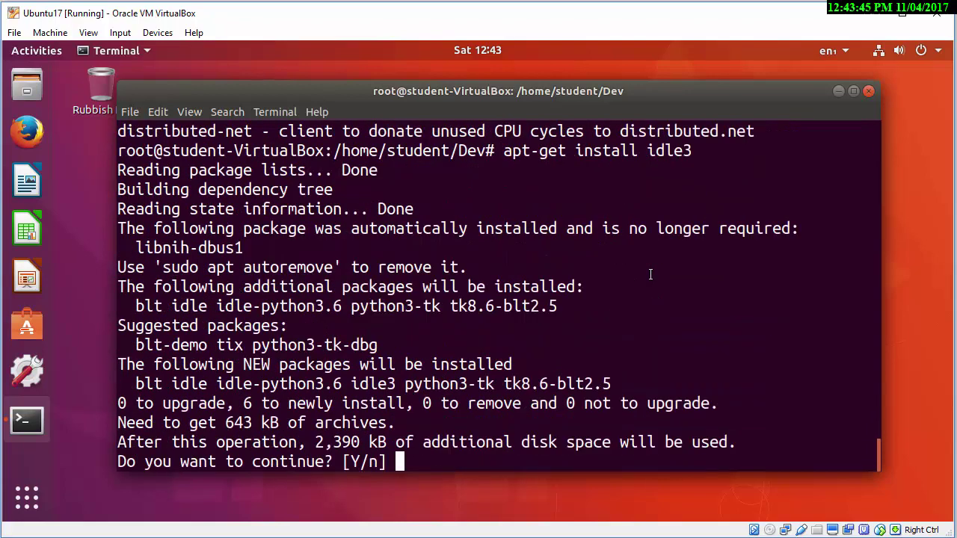
{"action": "type", "text": "yy"}
{"action": "key", "text": "Return"}
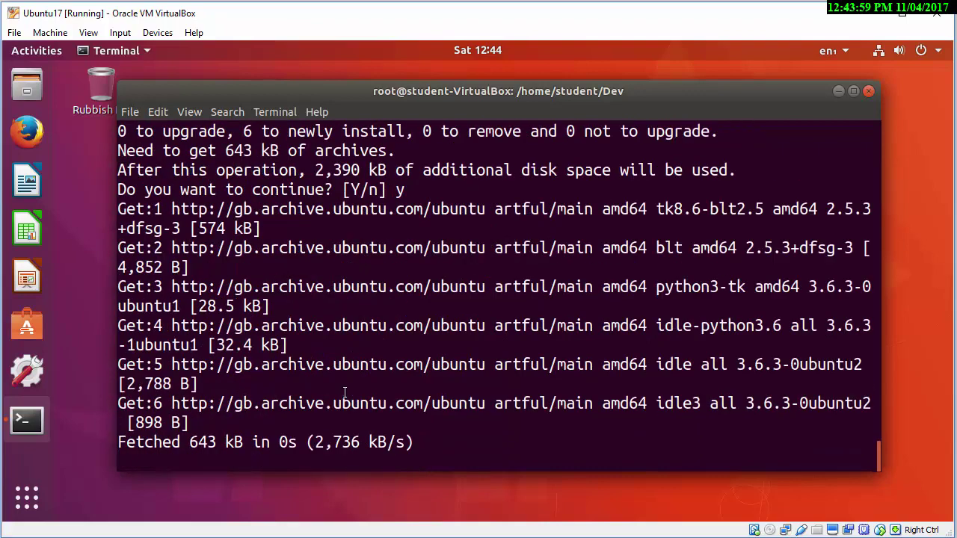
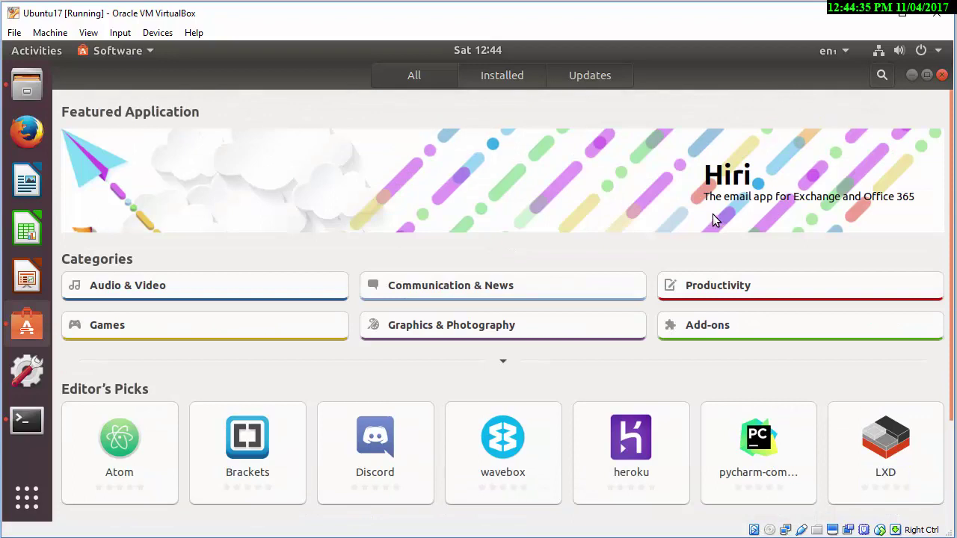
Search Ubuntu Software for IDLE, then for Python.
{"action": "left_click", "coordinate": [882, 76]}
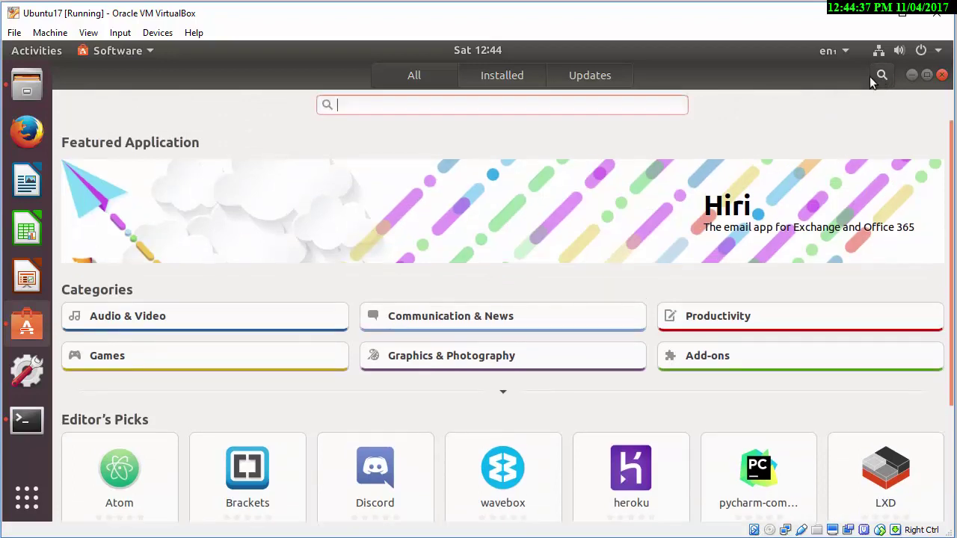
{"action": "type", "text": "IDLE"}
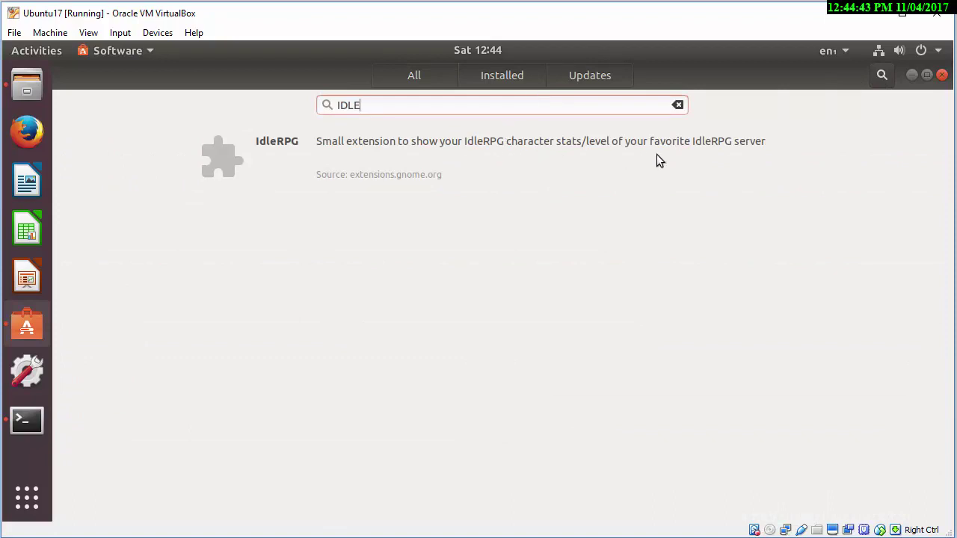
{"action": "key", "text": "BackSpace"}
{"action": "key", "text": "BackSpace"}
{"action": "key", "text": "BackSpace"}
{"action": "key", "text": "BackSpace"}
{"action": "type", "text": "Python"}
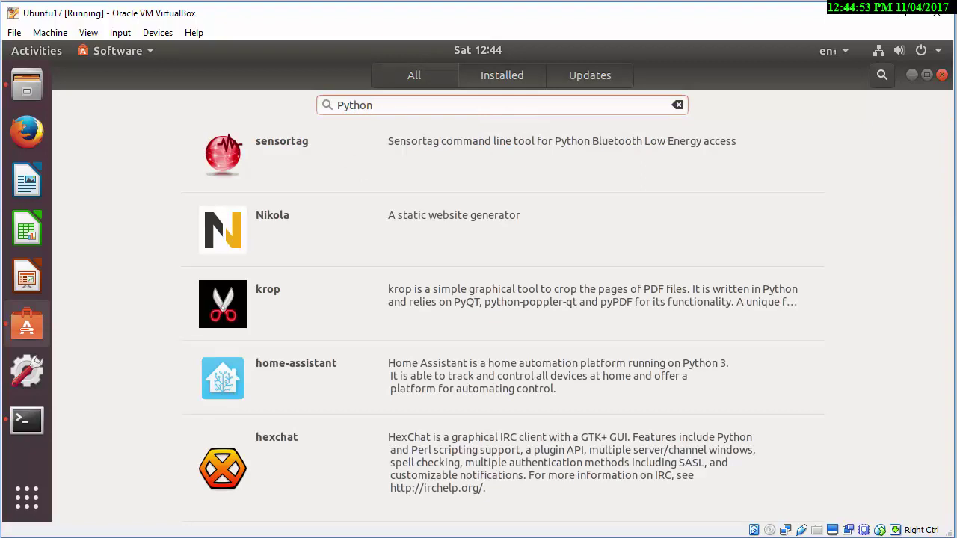
Review the list of installed applications, then close Ubuntu Software.
{"action": "left_click", "coordinate": [497, 72]}
{"action": "scroll", "coordinate": [514, 142], "scroll_direction": "down", "scroll_amount": 15}
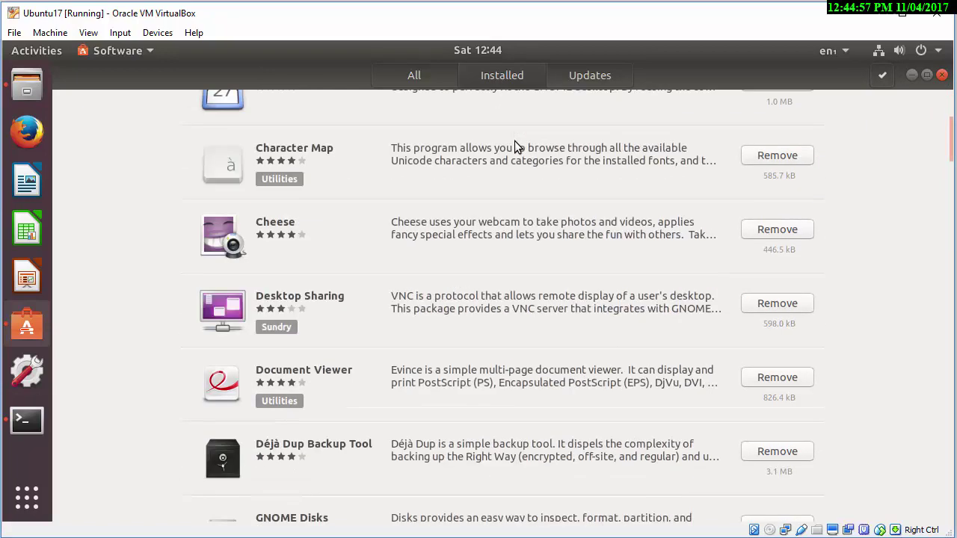
{"action": "left_click", "coordinate": [941, 74]}
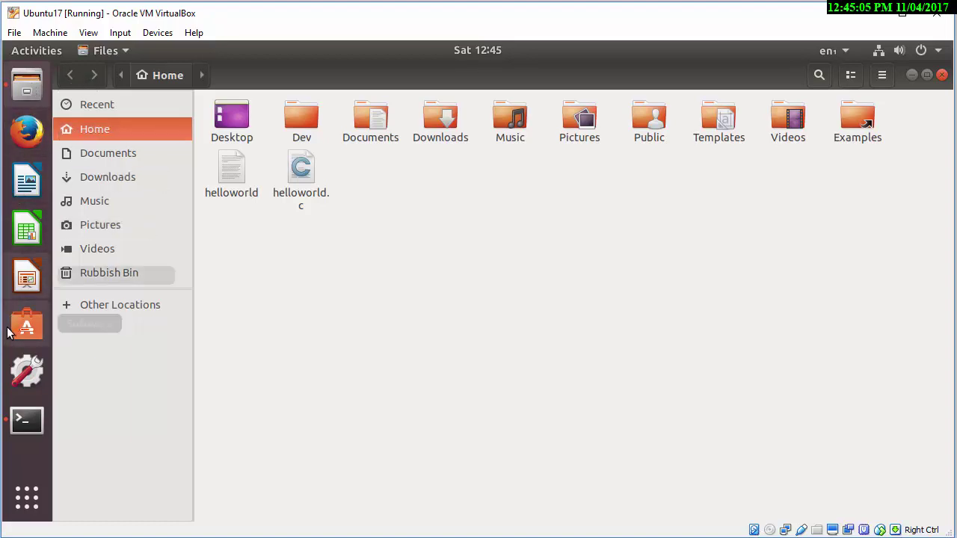
Browse the app grid, launch IDLE's Python 3.6.3 Shell and restore its window size.
{"action": "left_click", "coordinate": [27, 497]}
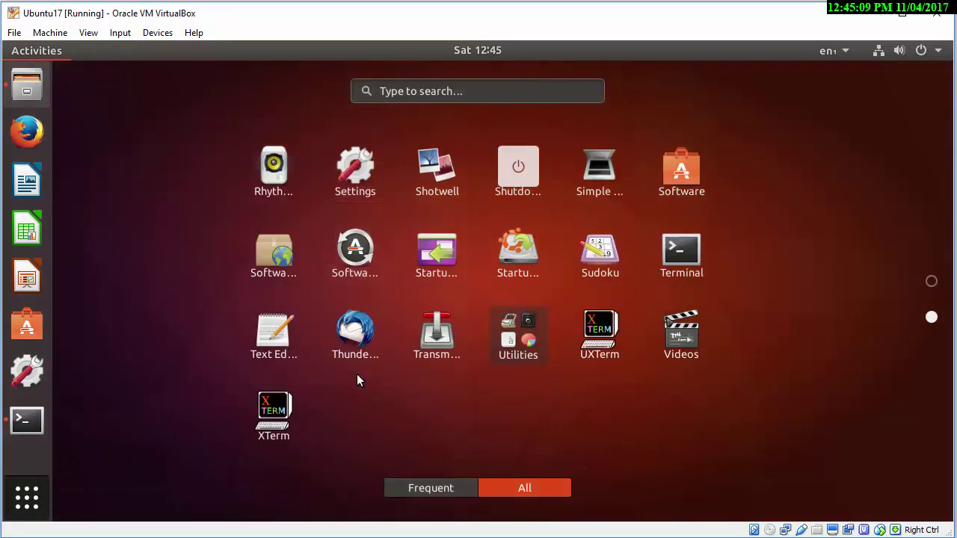
{"action": "scroll", "coordinate": [357, 373], "scroll_direction": "up", "scroll_amount": 1}
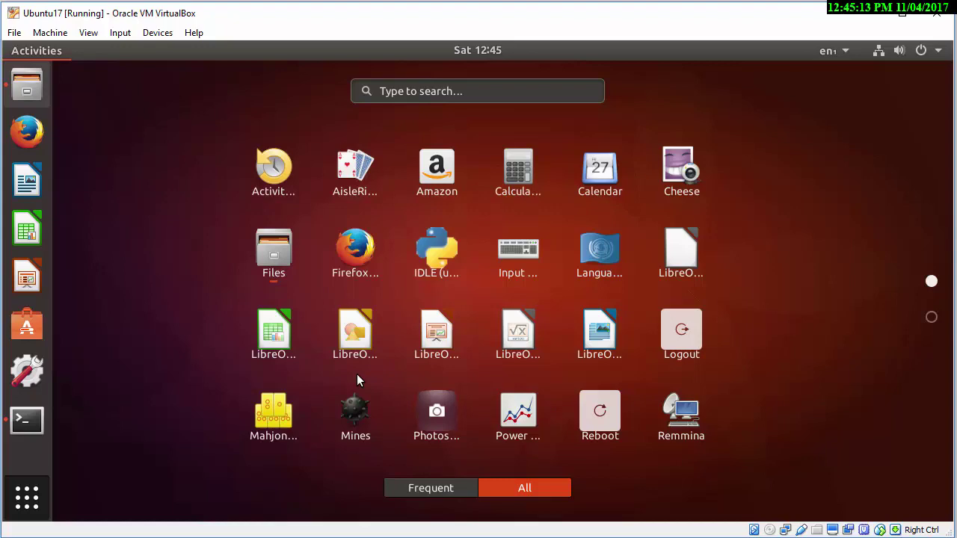
{"action": "scroll", "coordinate": [357, 373], "scroll_direction": "down", "scroll_amount": 1}
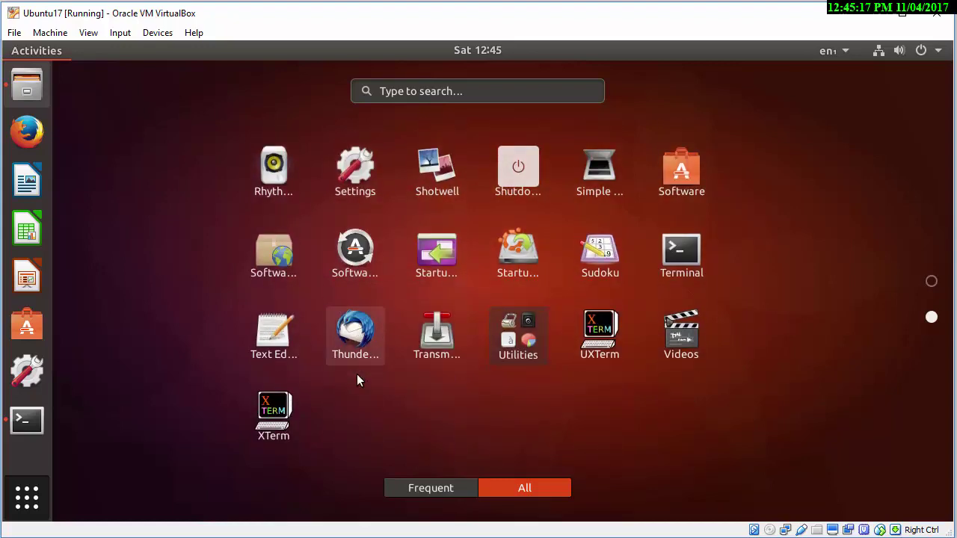
{"action": "left_click", "coordinate": [412, 92]}
{"action": "type", "text": "f"}
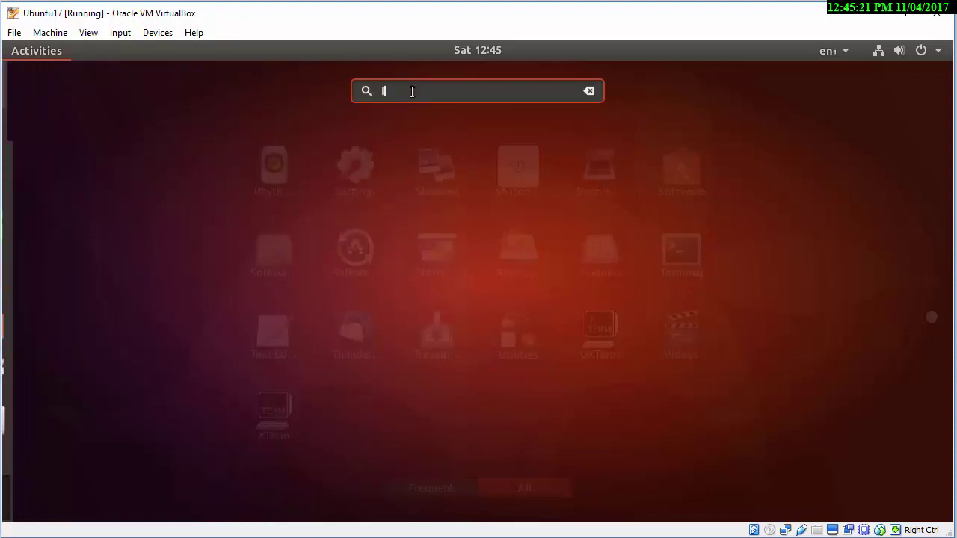
{"action": "key", "text": "Return"}
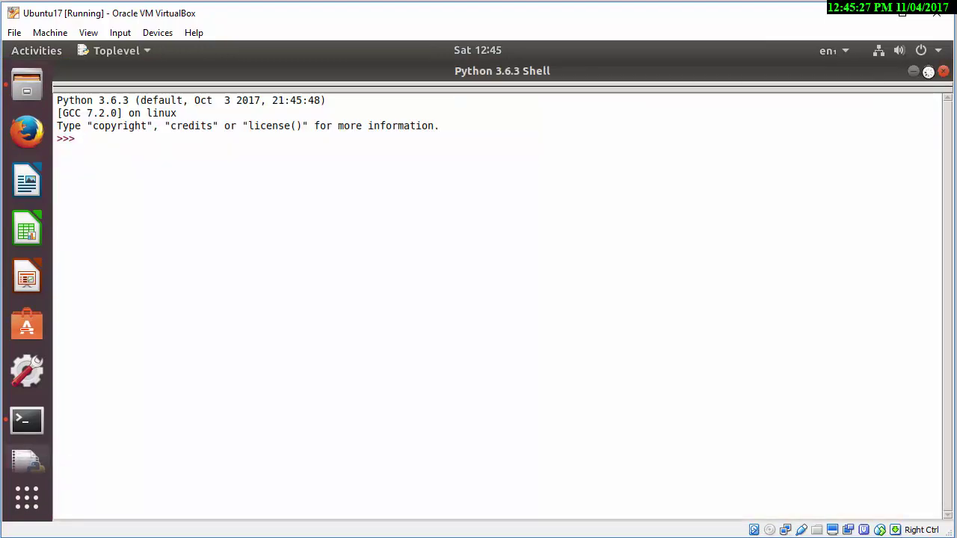
{"action": "left_click", "coordinate": [929, 72]}
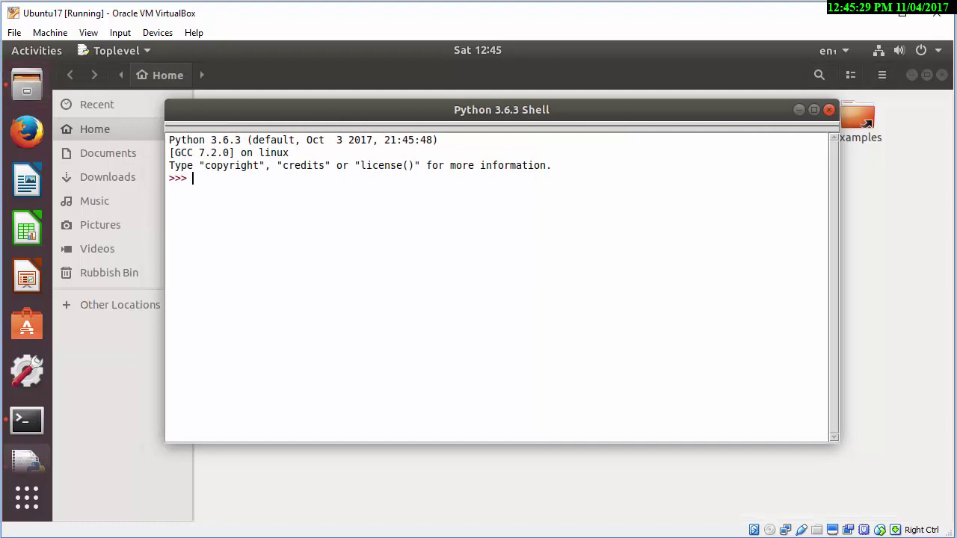
Search the applications overview for IDLE, then clear the search.
{"action": "left_click", "coordinate": [27, 497]}
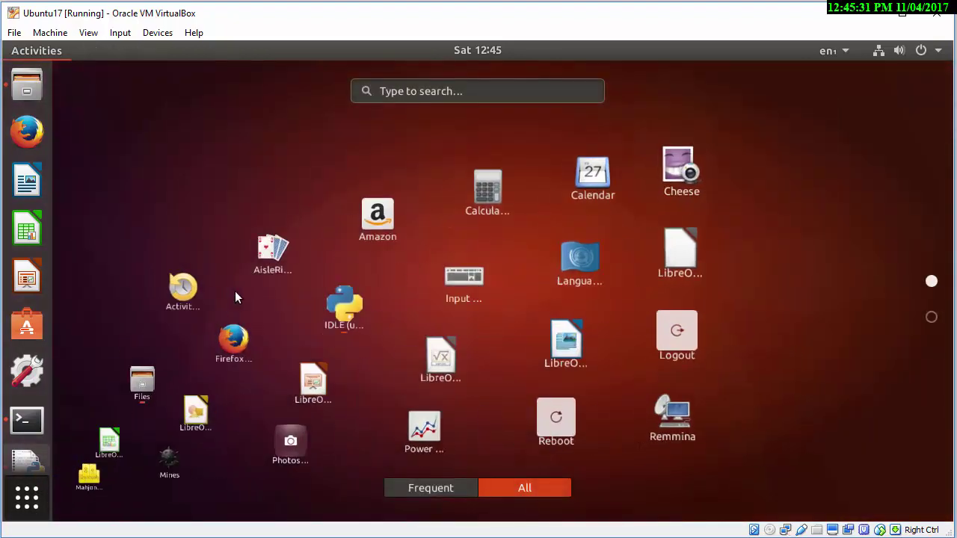
{"action": "left_click", "coordinate": [417, 93]}
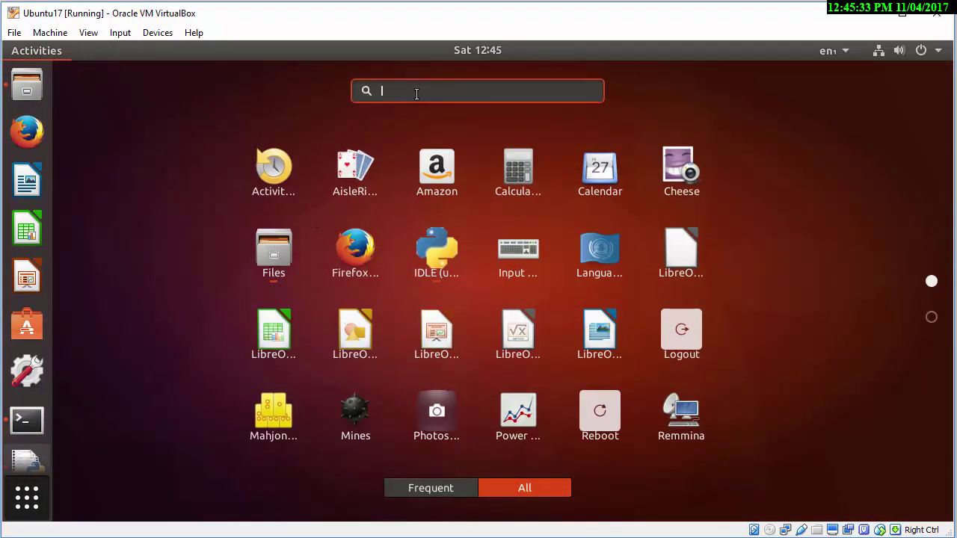
{"action": "type", "text": "IDLE"}
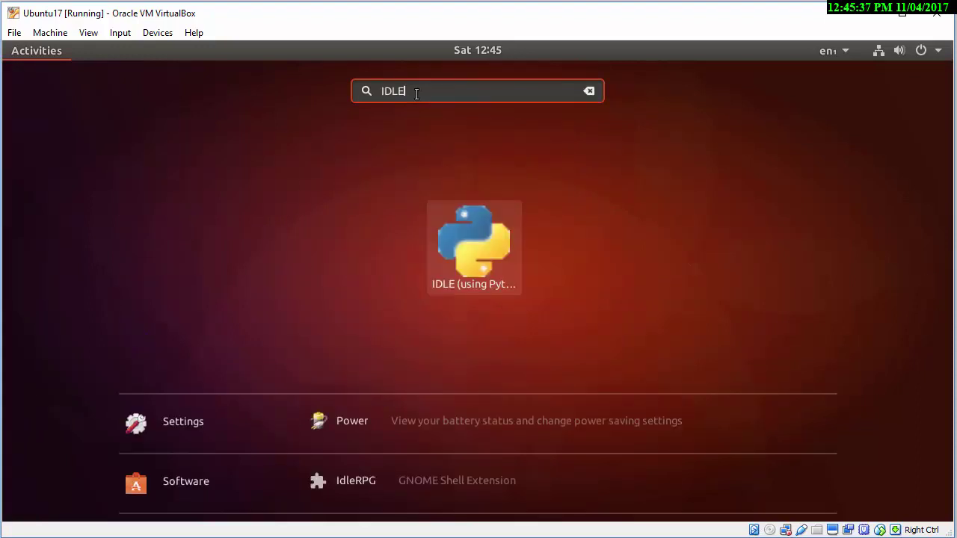
{"action": "left_click", "coordinate": [588, 91]}
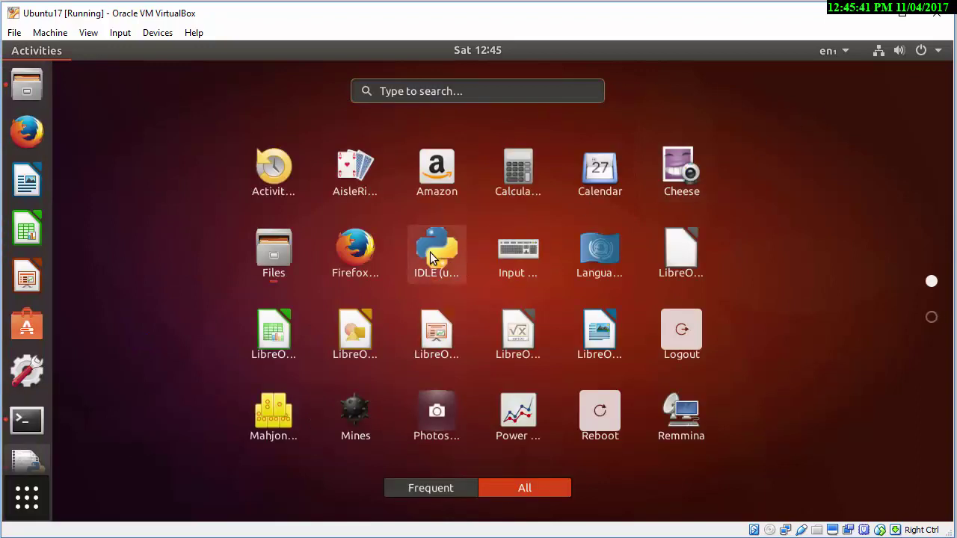
Toggle the system status menu, show the second page of applications and switch to the terminal.
{"action": "left_click", "coordinate": [938, 51]}
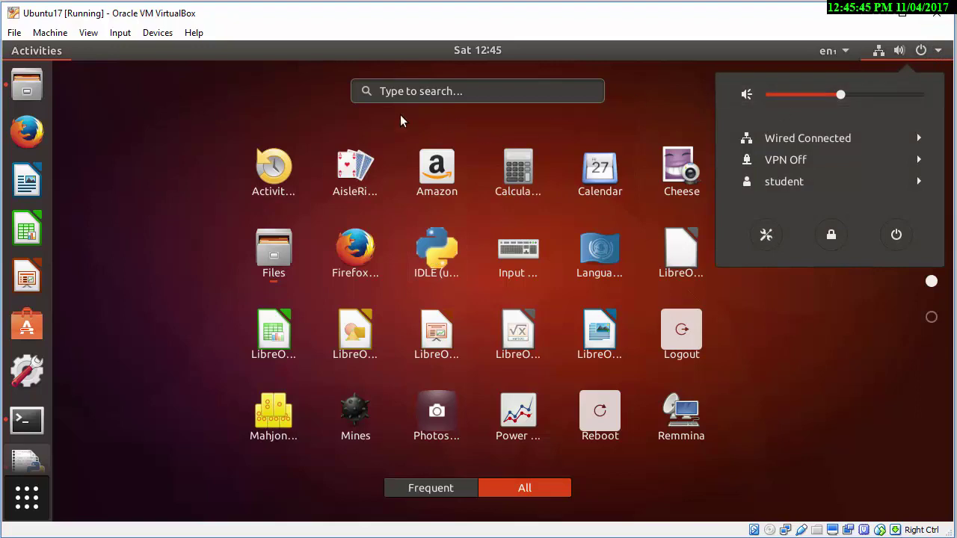
{"action": "left_click", "coordinate": [189, 108]}
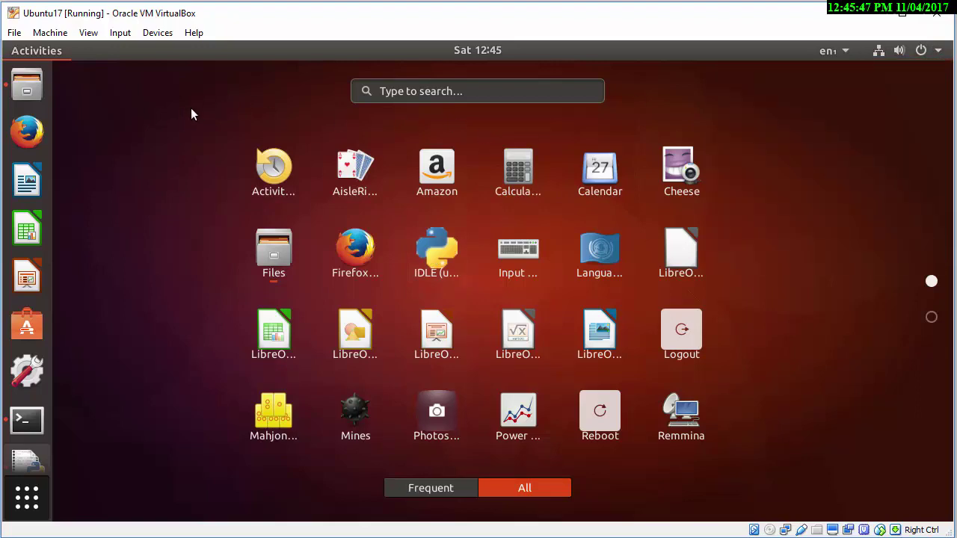
{"action": "left_click", "coordinate": [931, 317]}
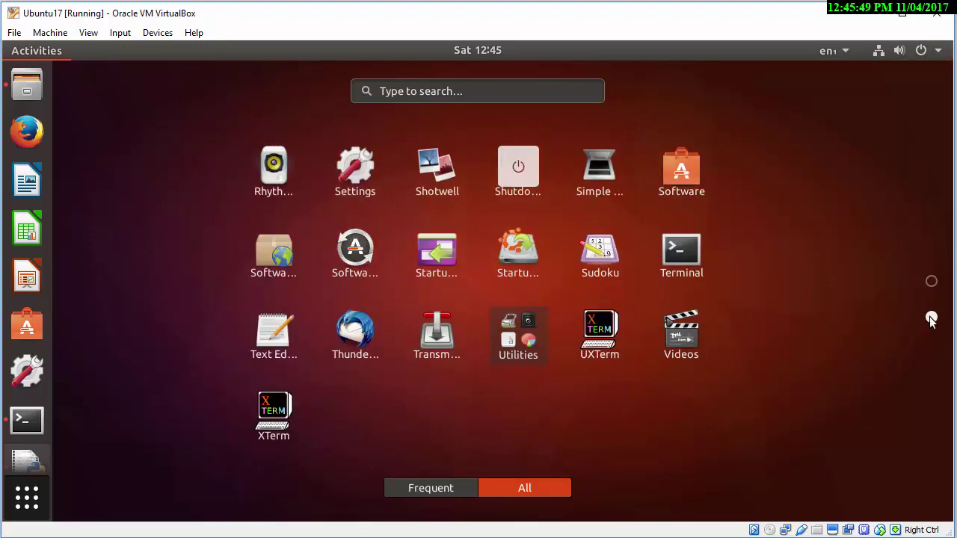
{"action": "left_click", "coordinate": [934, 51]}
{"action": "left_click", "coordinate": [934, 51]}
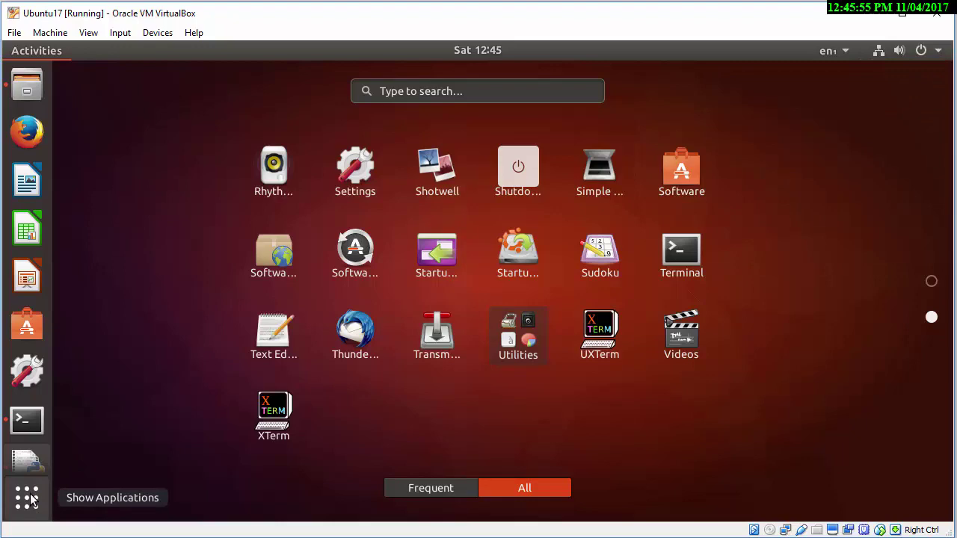
{"action": "left_click", "coordinate": [28, 405]}
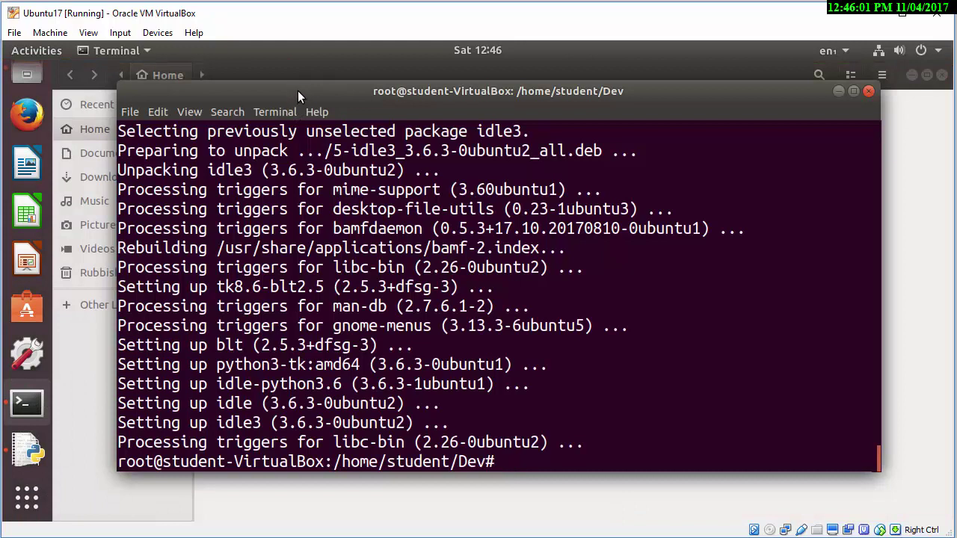
Bring the Python shell forward and close the Files window.
{"action": "left_click", "coordinate": [26, 445]}
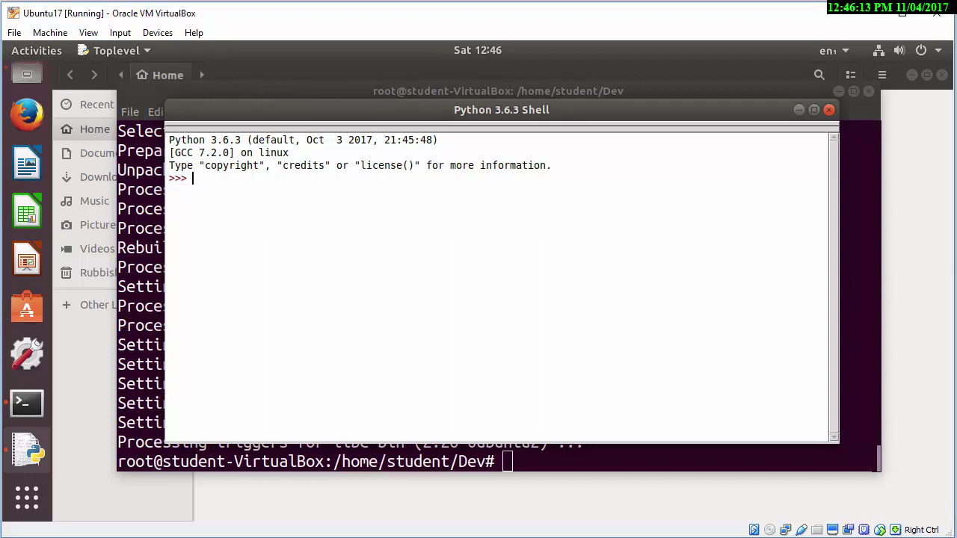
{"action": "left_click", "coordinate": [938, 248]}
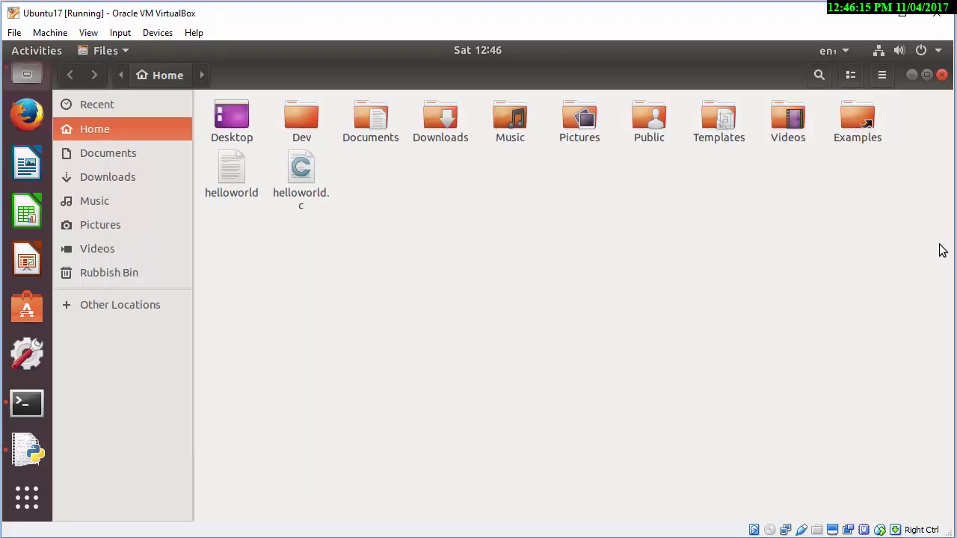
{"action": "left_click", "coordinate": [941, 74]}
Move the Python 3.6.3 Shell window, view all windows, then close the shell.
{"action": "left_click_drag", "start_coordinate": [734, 110], "coordinate": [753, 153]}
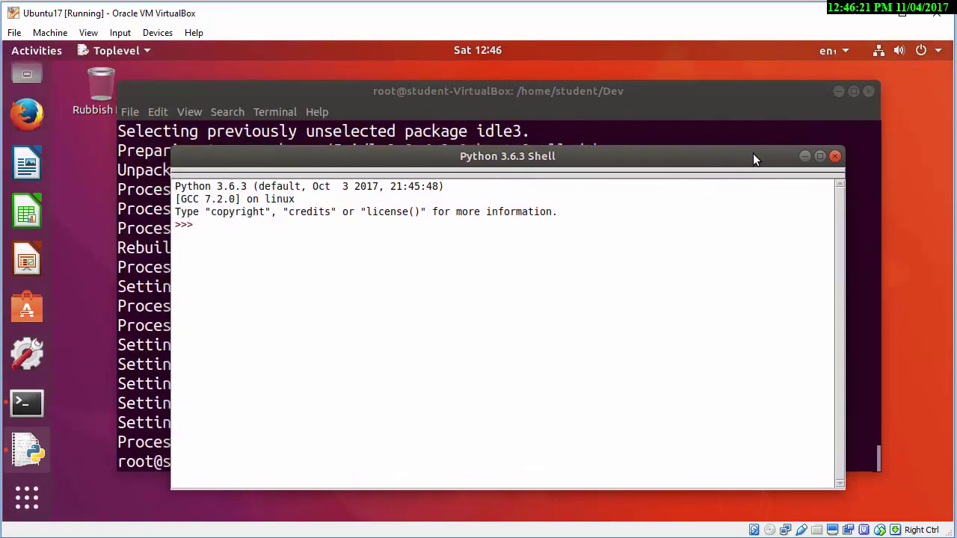
{"action": "left_click", "coordinate": [142, 50]}
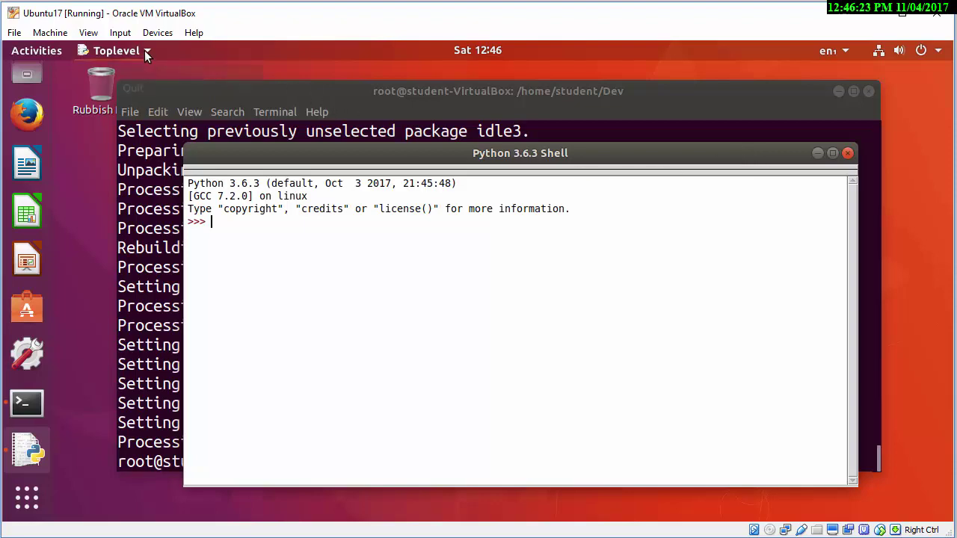
{"action": "left_click", "coordinate": [37, 50]}
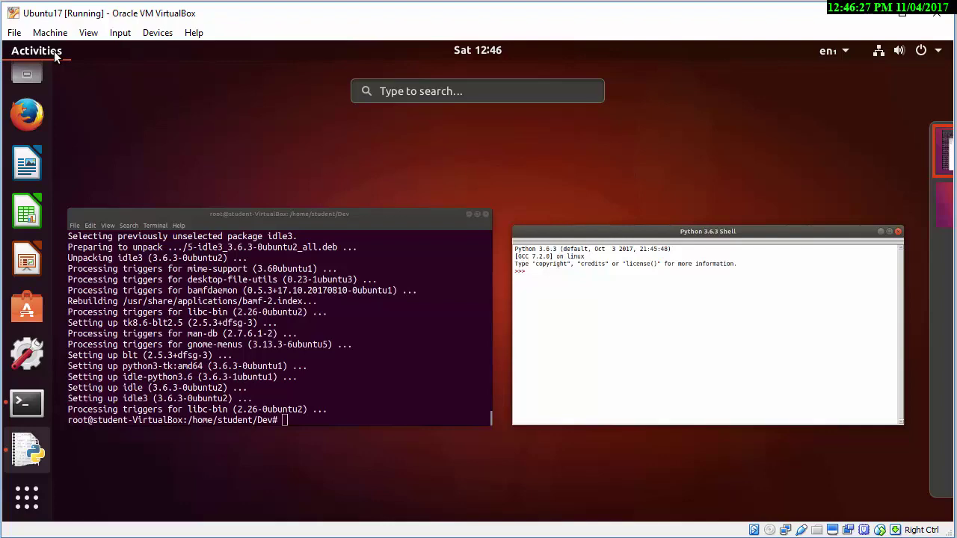
{"action": "left_click", "coordinate": [54, 51]}
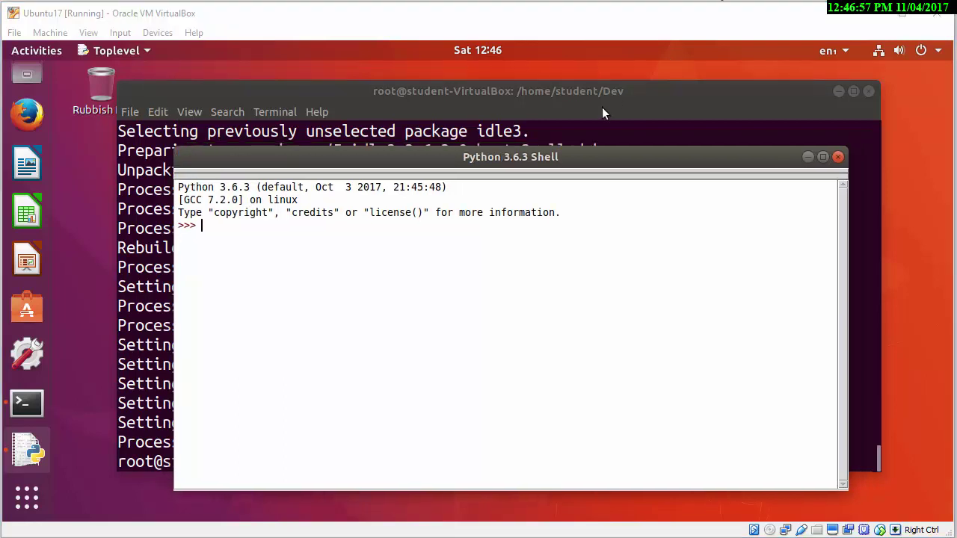
{"action": "left_click", "coordinate": [838, 157]}
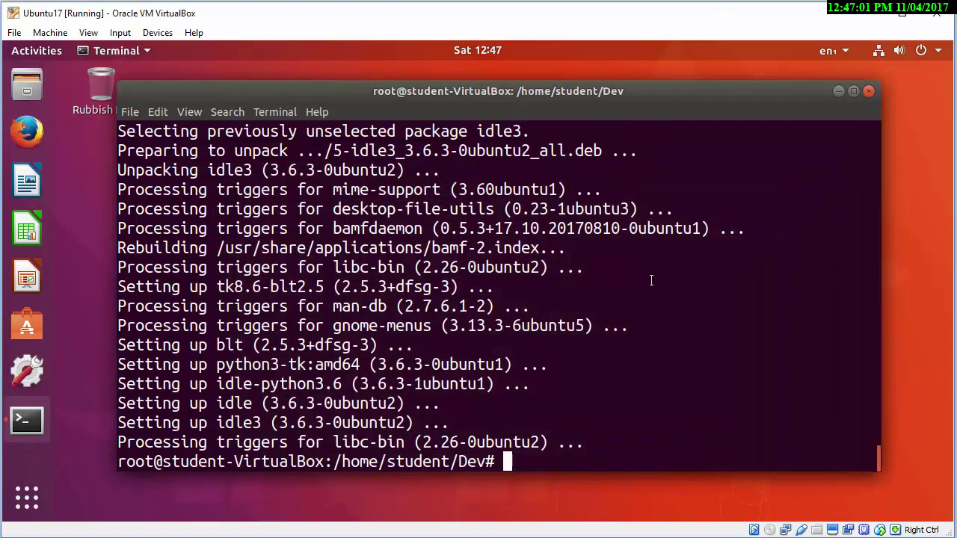
Try installing idle-python3.5 with apt-get, which proves unavailable.
{"action": "key", "text": "Up"}
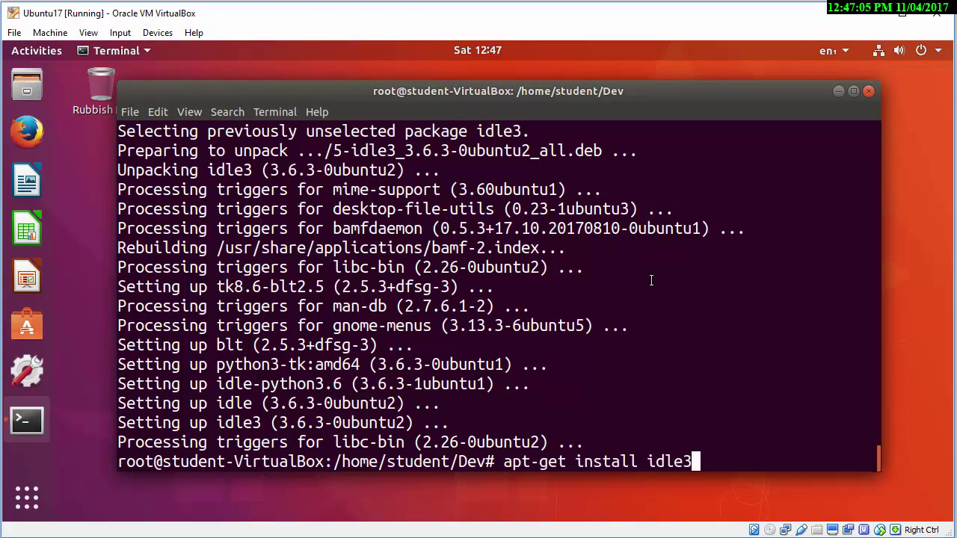
{"action": "key", "text": "BackSpace"}
{"action": "type", "text": "-py"}
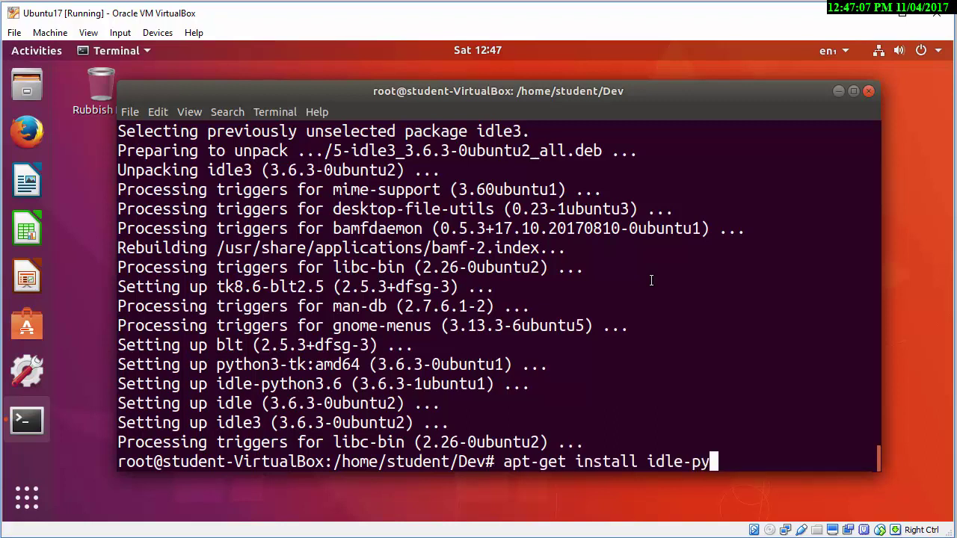
{"action": "type", "text": "thon3.5"}
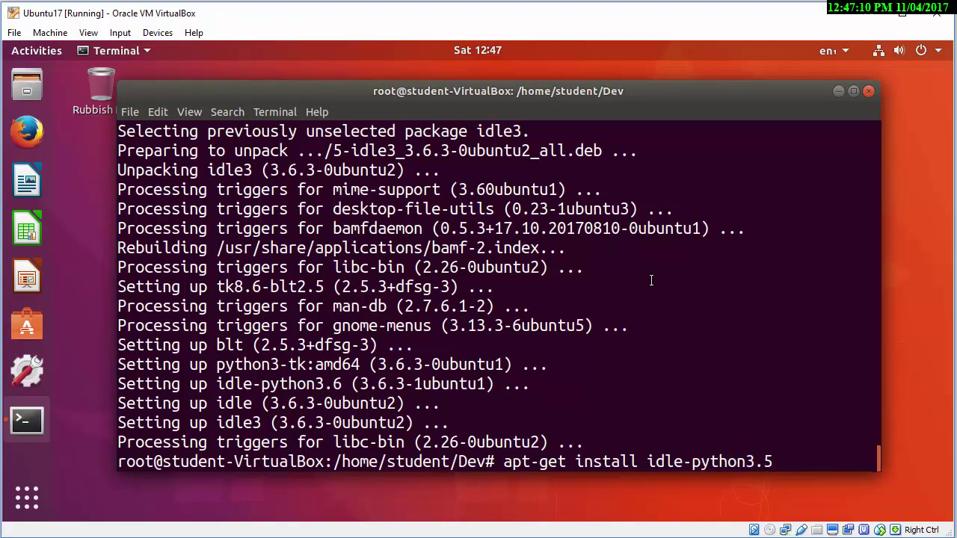
{"action": "key", "text": "Return"}
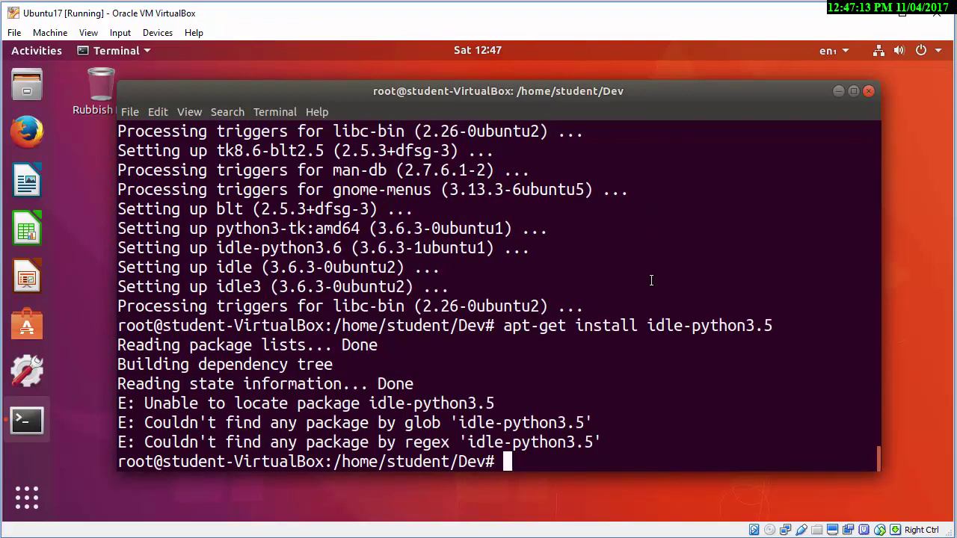
Search the package catalogue for idle-python, then for idle-python3.7.
{"action": "key", "text": "Up"}
{"action": "key", "text": "Up"}
{"action": "key", "text": "Up"}
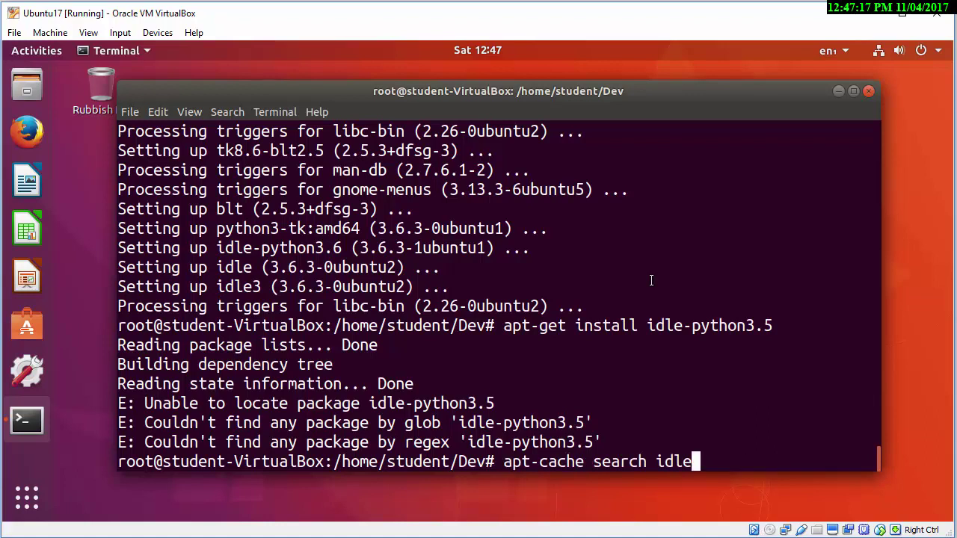
{"action": "type", "text": "-python"}
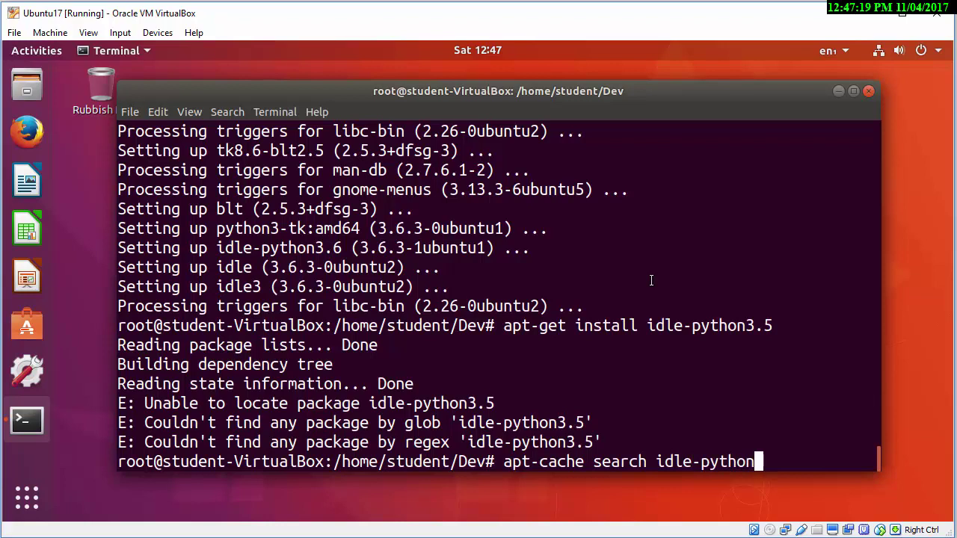
{"action": "key", "text": "Return"}
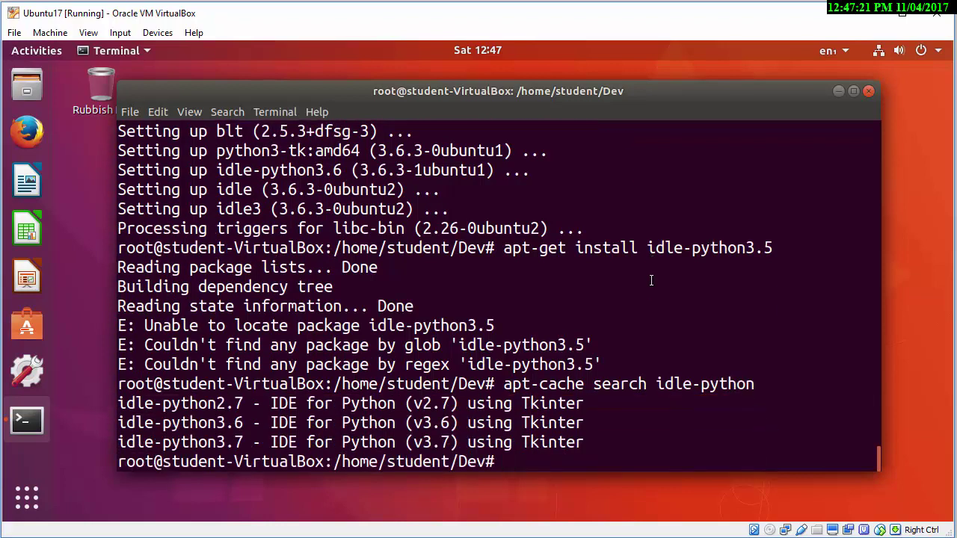
{"action": "key", "text": "Up"}
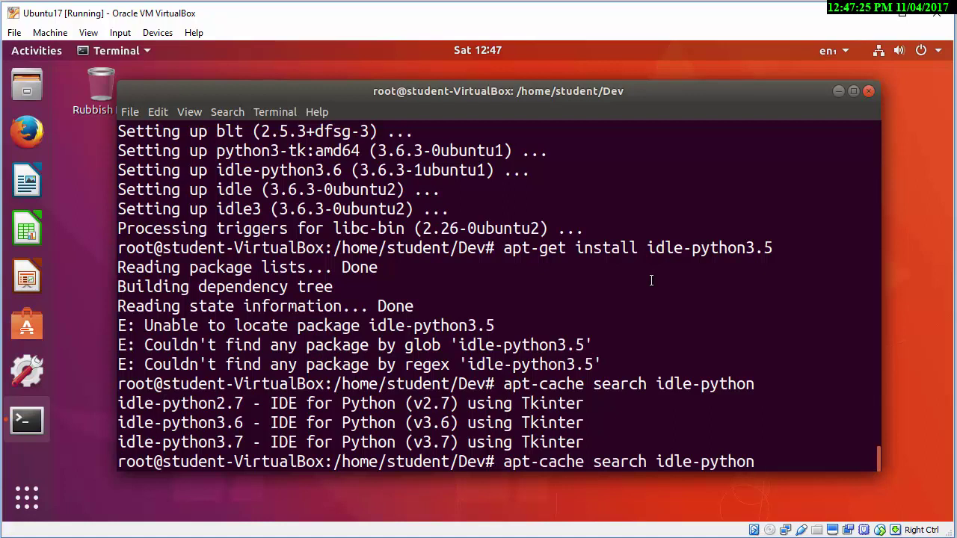
{"action": "type", "text": "3.7"}
{"action": "key", "text": "Return"}
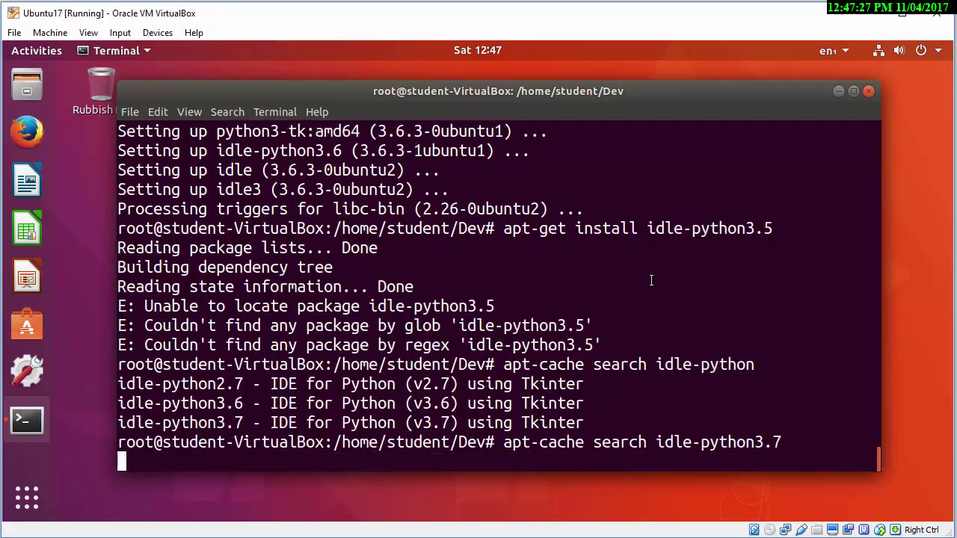
Run apt-get install idle-python3.7, reaching the install confirmation prompt.
{"action": "key", "text": "Up"}
{"action": "key", "text": "Up"}
{"action": "key", "text": "Up"}
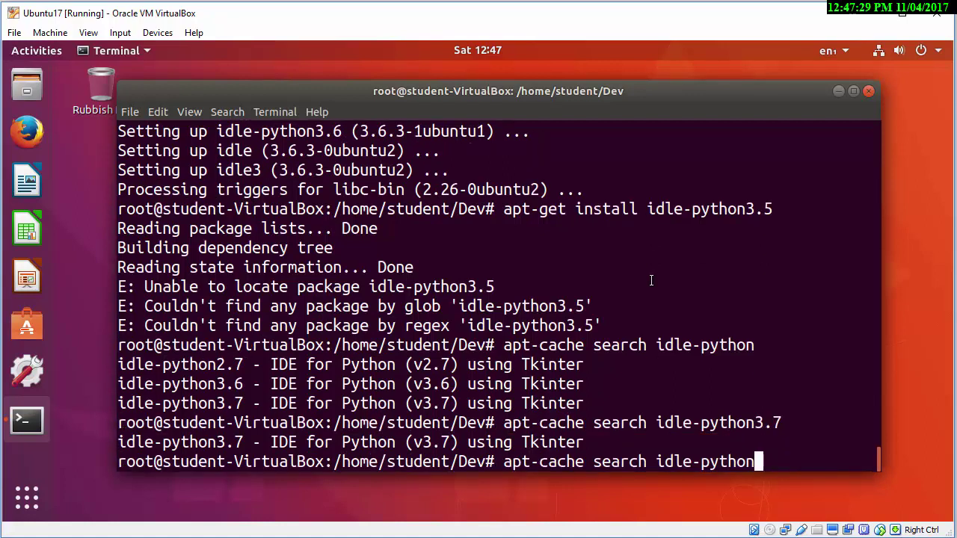
{"action": "key", "text": "BackSpace"}
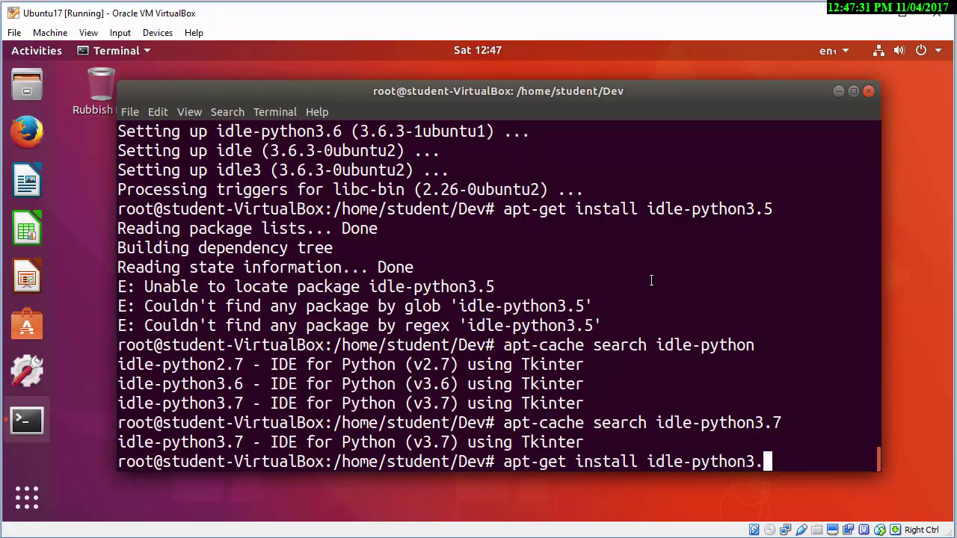
{"action": "type", "text": "7"}
{"action": "key", "text": "Return"}
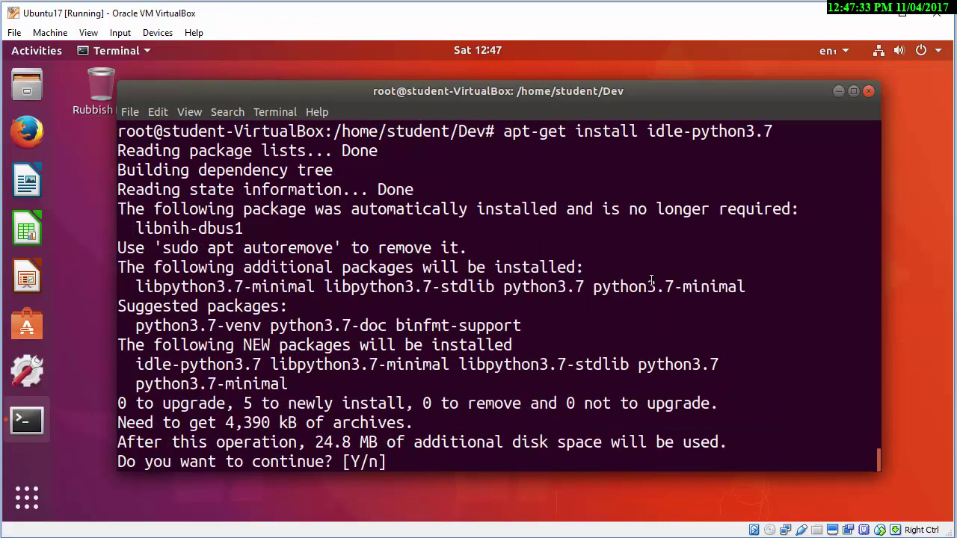
Confirm the idle-python3.7 install with y, then right-click the second IDLE entry in the applications overview.
{"action": "type", "text": "y"}
{"action": "key", "text": "Return"}
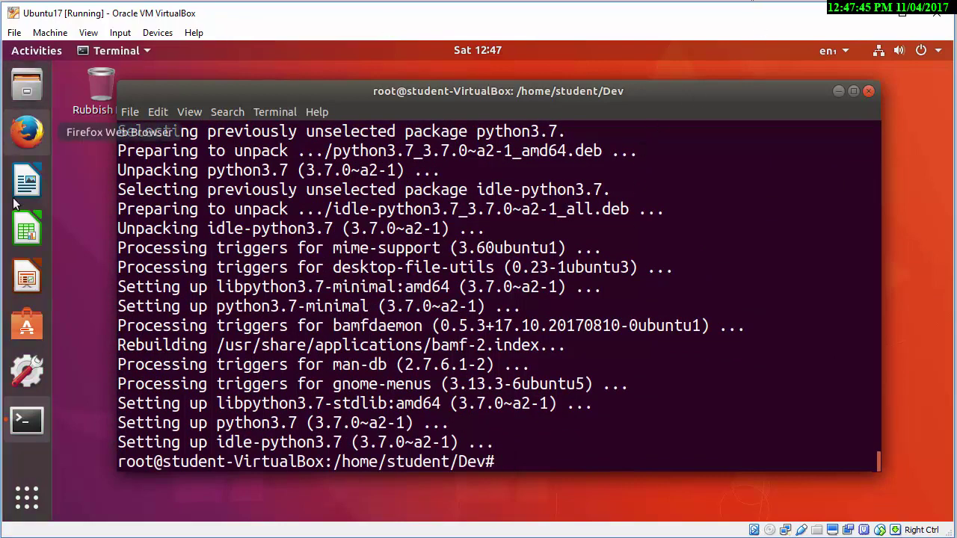
{"action": "left_click", "coordinate": [30, 496]}
{"action": "left_click", "coordinate": [28, 498]}
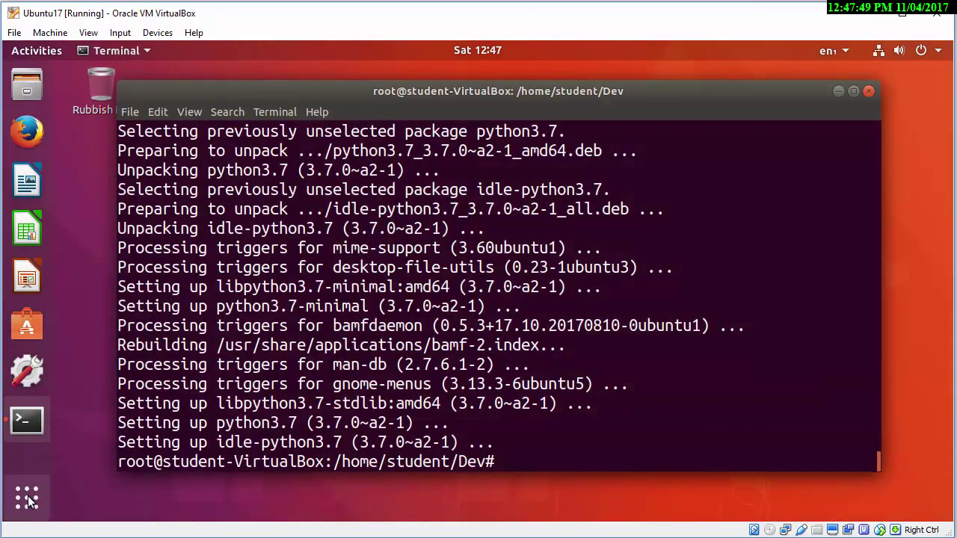
{"action": "left_click", "coordinate": [29, 498]}
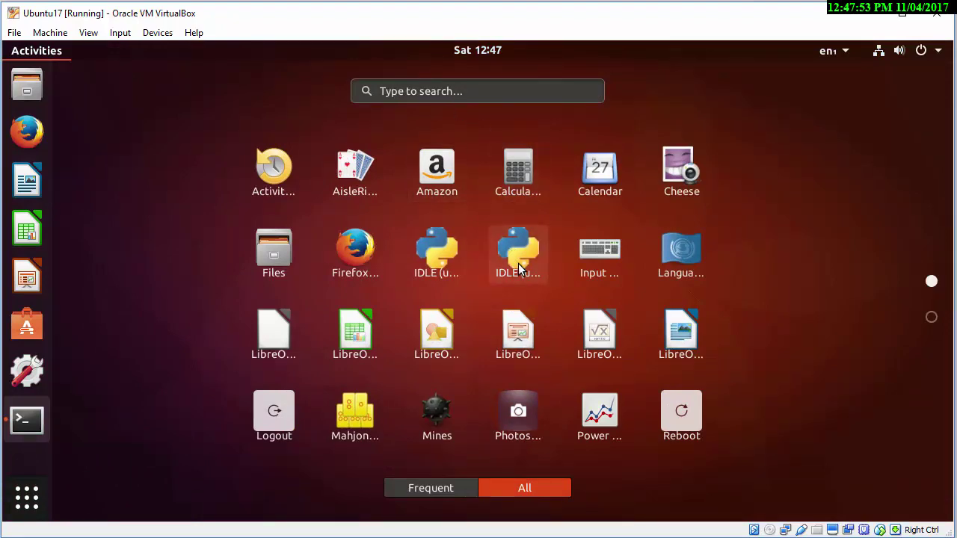
{"action": "right_click", "coordinate": [519, 265]}
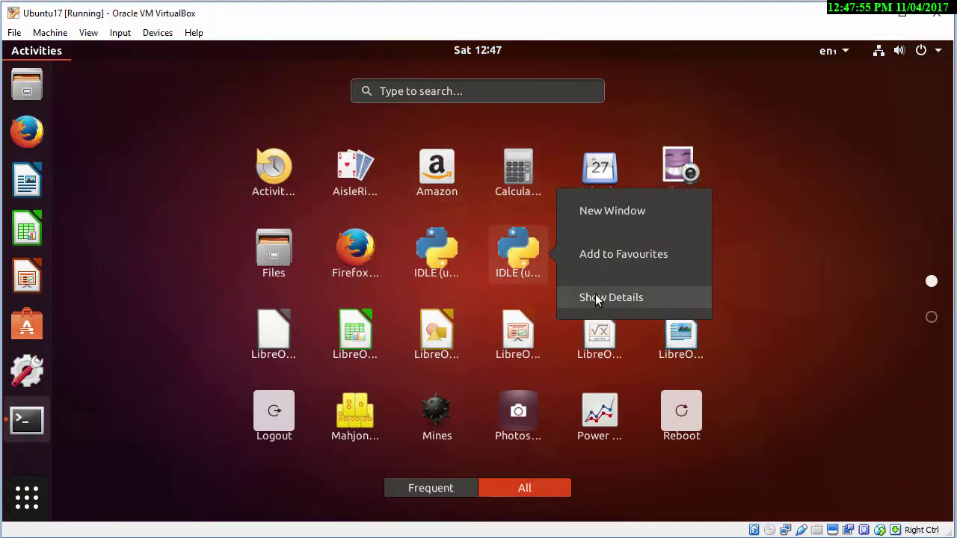
Show details for the second IDLE entry in Ubuntu Software, then close the empty result.
{"action": "left_click", "coordinate": [595, 294]}
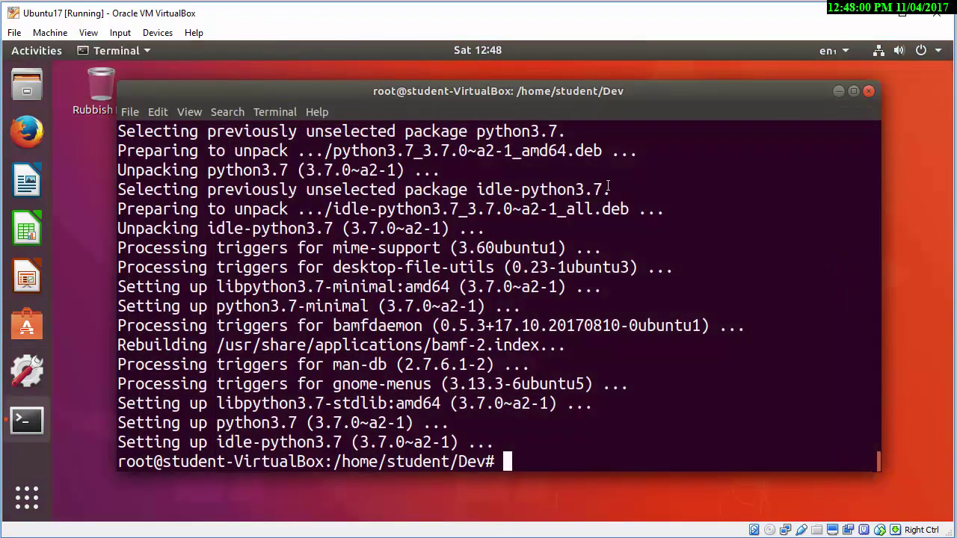
{"action": "left_click", "coordinate": [942, 75]}
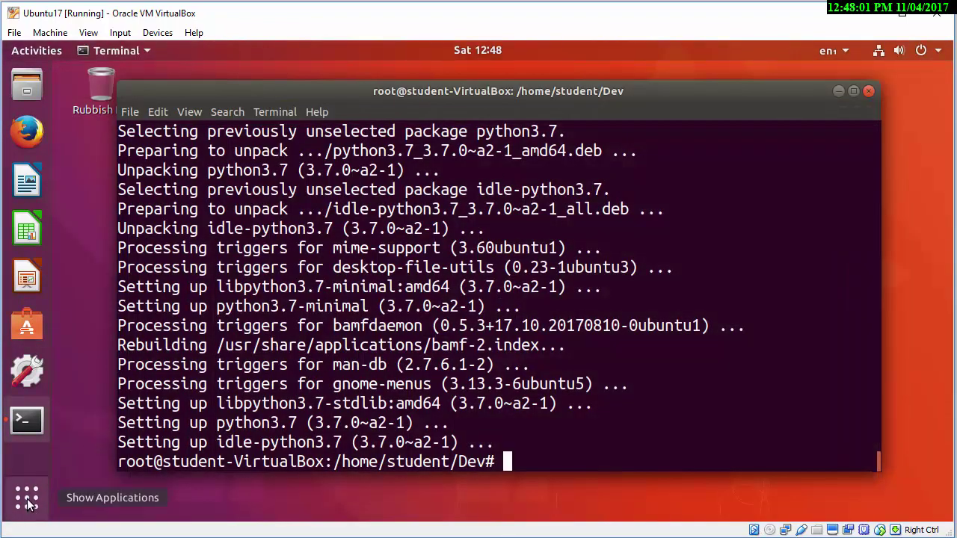
{"action": "left_click", "coordinate": [27, 497]}
Launch IDLE for Python 3.7 and open test.py from the Dev folder.
{"action": "left_click", "coordinate": [518, 254]}
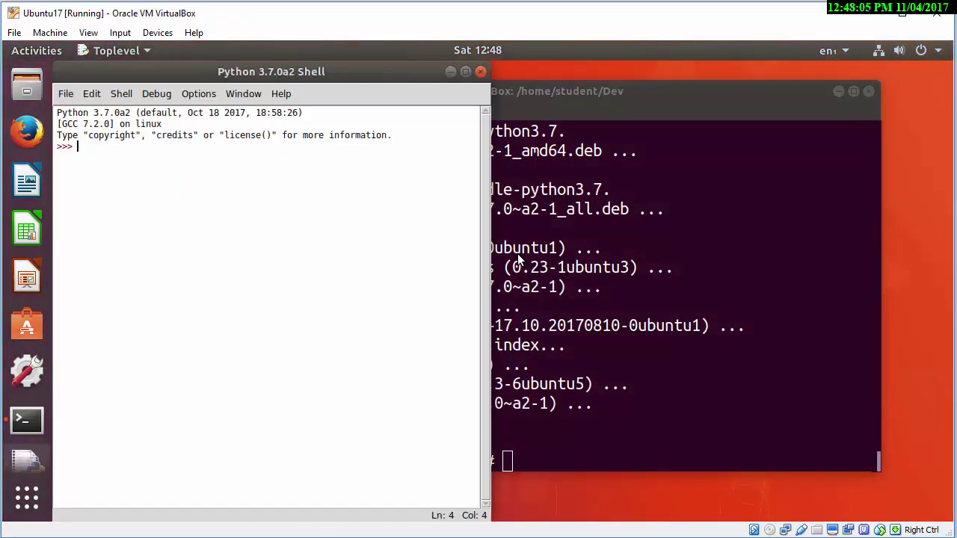
{"action": "left_click_drag", "start_coordinate": [259, 71], "coordinate": [359, 71]}
{"action": "left_click", "coordinate": [167, 94]}
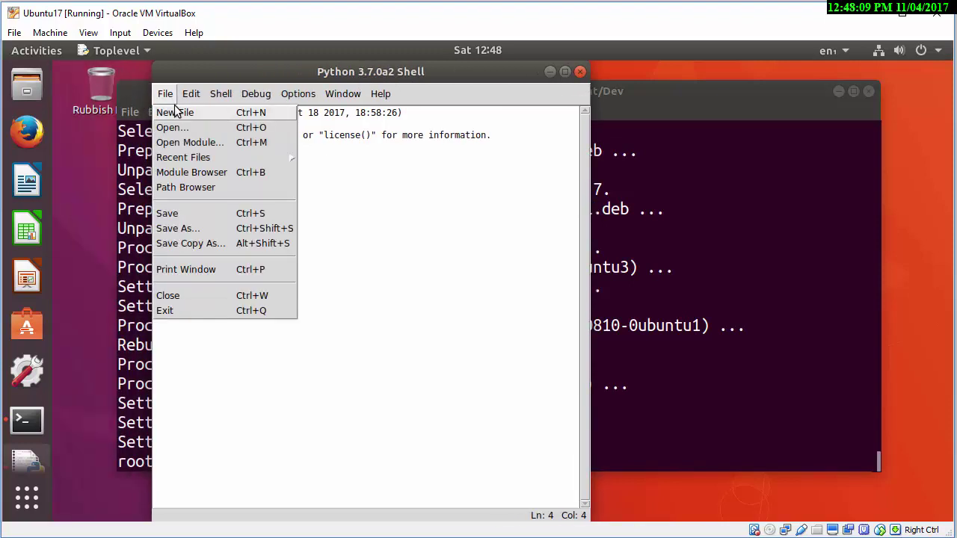
{"action": "left_click", "coordinate": [177, 128]}
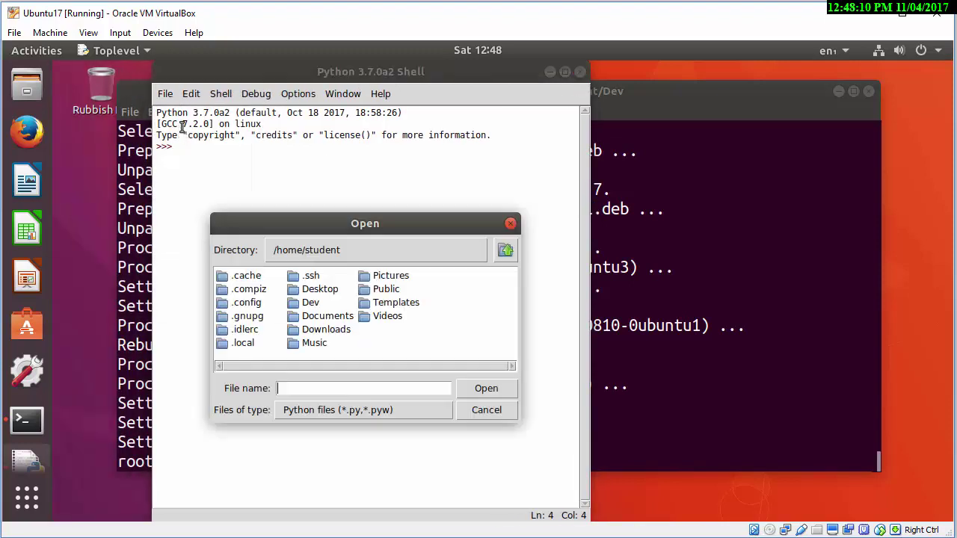
{"action": "double_click", "coordinate": [306, 307]}
{"action": "left_click", "coordinate": [254, 276]}
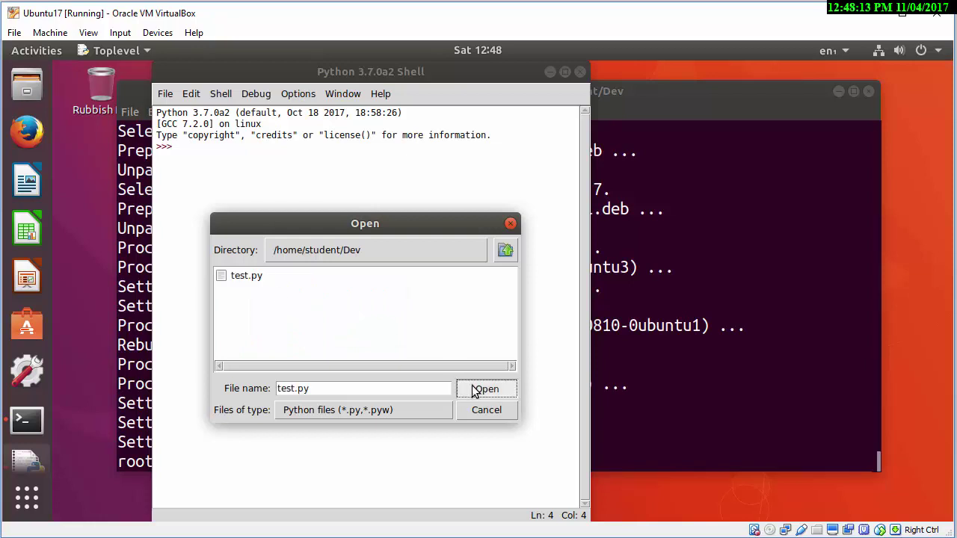
{"action": "left_click", "coordinate": [475, 389]}
Run test.py as a module, printing Hello World and Hello World again.
{"action": "left_click_drag", "start_coordinate": [237, 70], "coordinate": [533, 68]}
{"action": "left_click", "coordinate": [482, 95]}
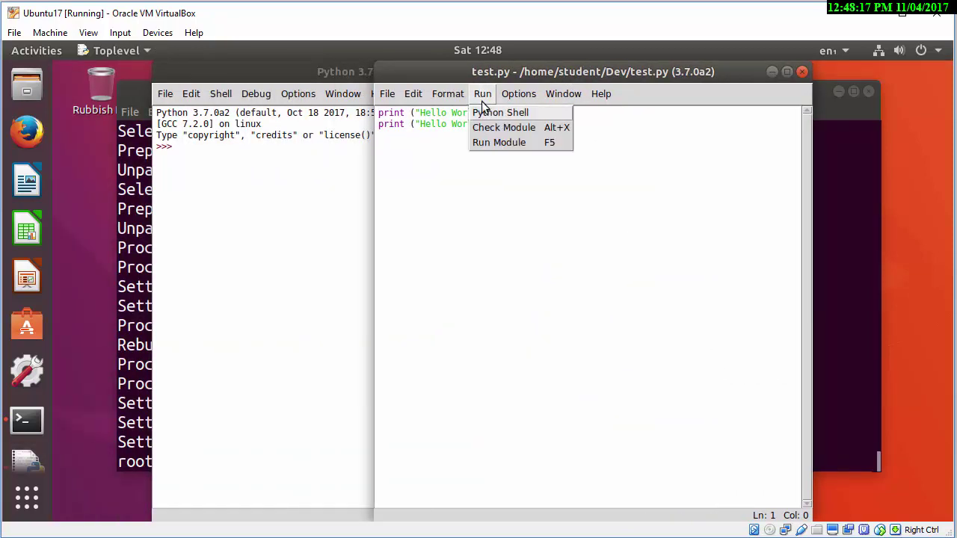
{"action": "left_click", "coordinate": [487, 142]}
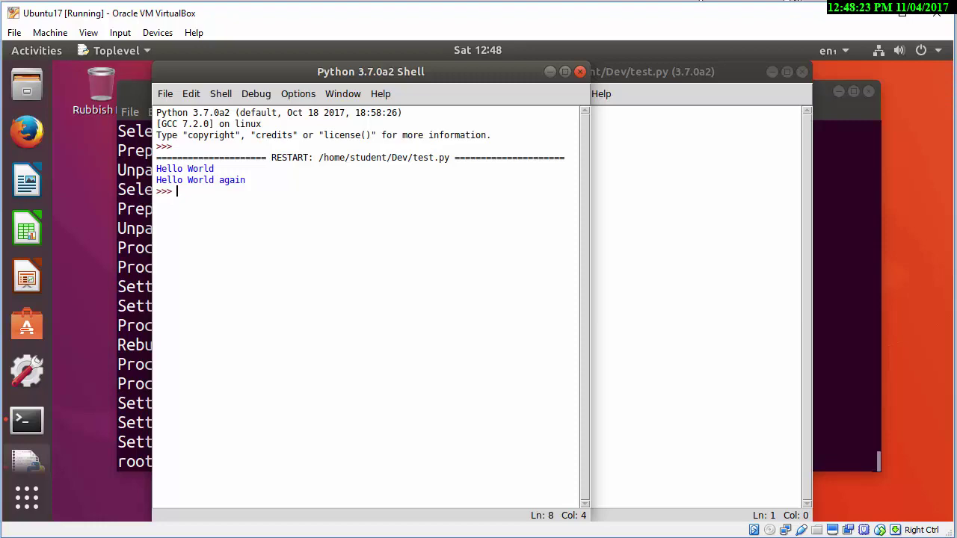
Close the Python 3.7 shell and test.py editor, then launch and close IDLE for Python 3.6.
{"action": "left_click", "coordinate": [580, 71]}
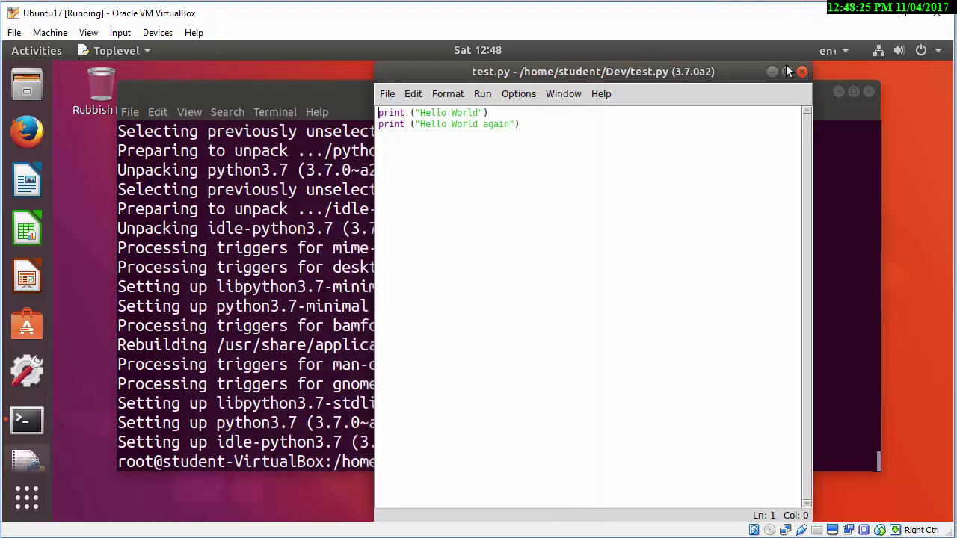
{"action": "left_click", "coordinate": [801, 72]}
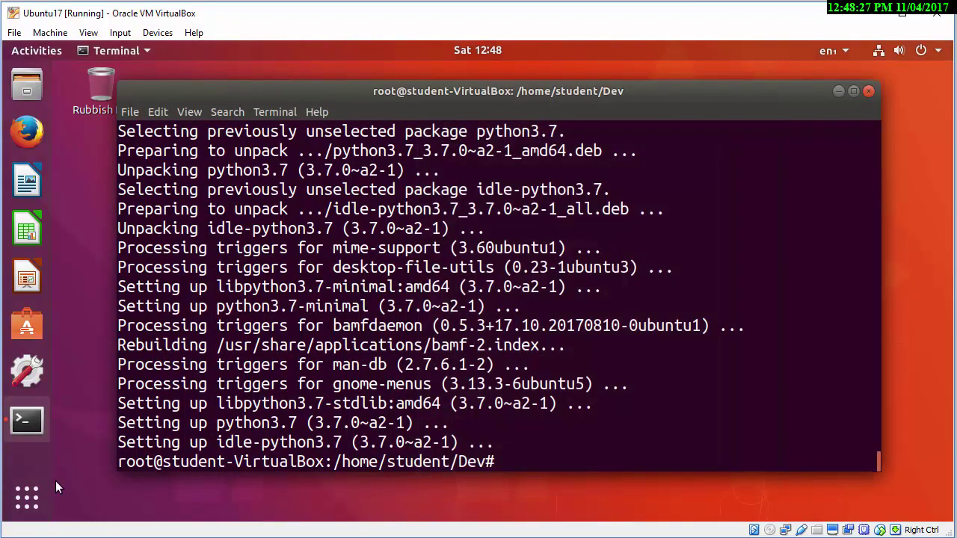
{"action": "left_click", "coordinate": [27, 497]}
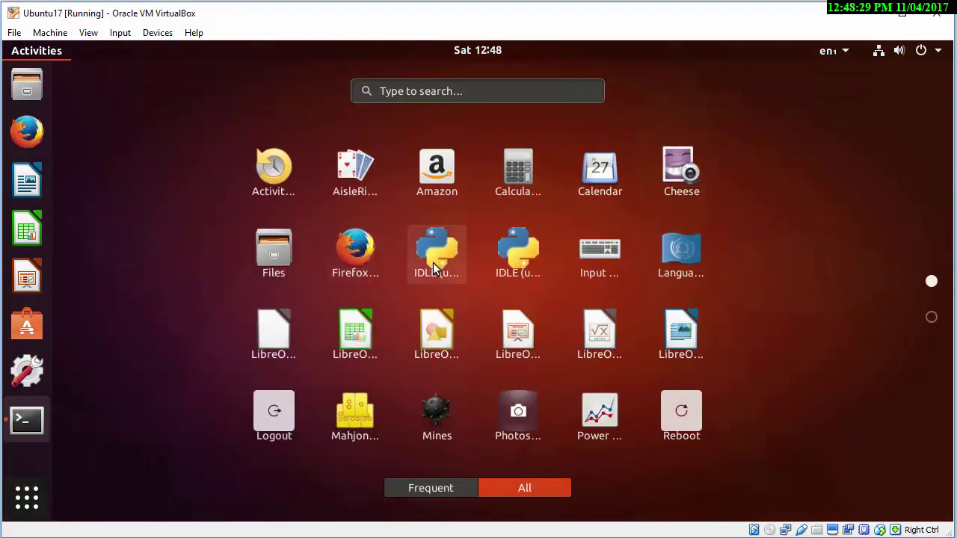
{"action": "left_click", "coordinate": [437, 251]}
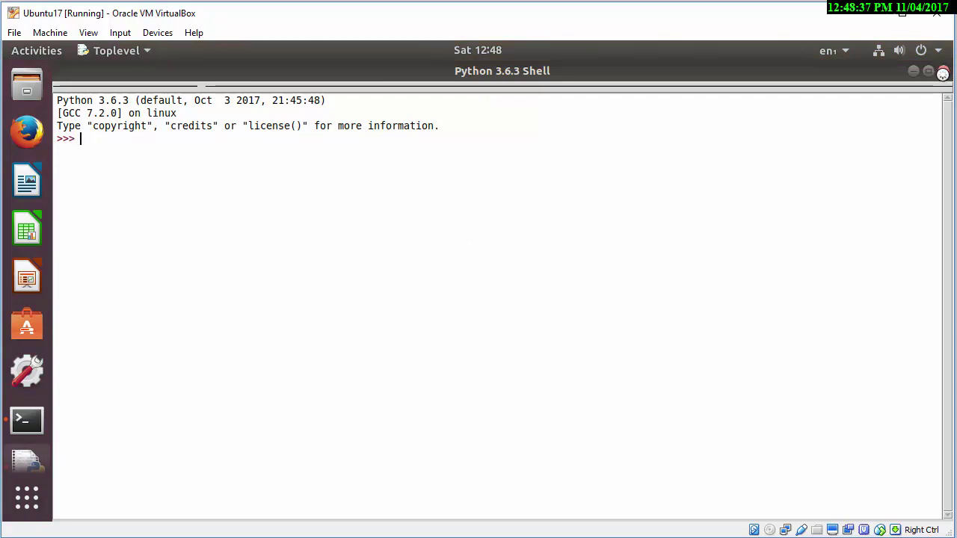
{"action": "left_click", "coordinate": [942, 71]}
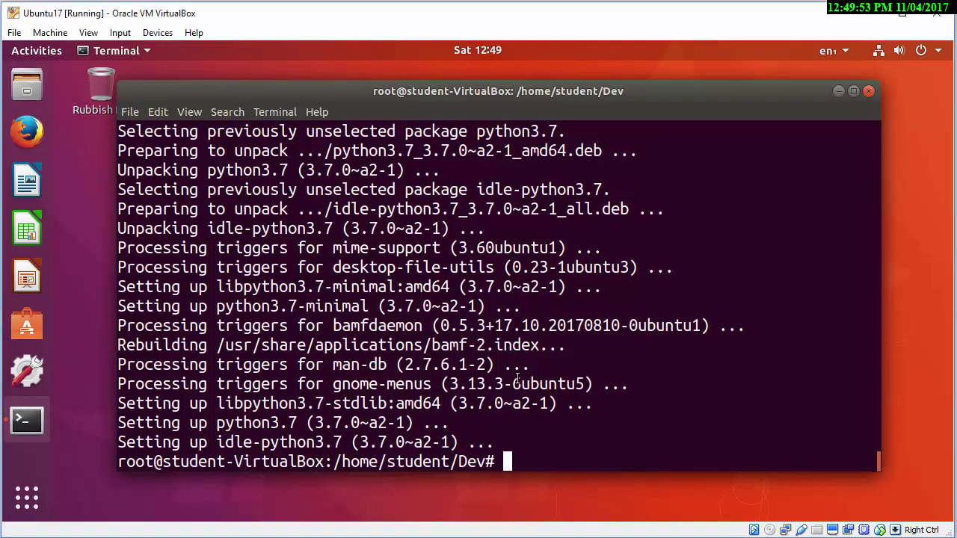
Run 'apt-cache search eclipse' and scroll back through the results.
{"action": "type", "text": "apt-cac"}
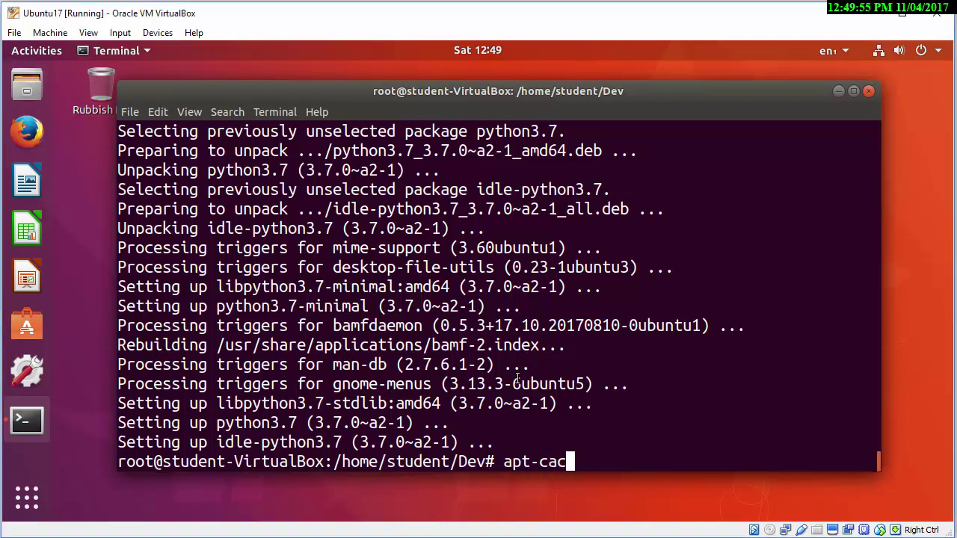
{"action": "type", "text": "he s"}
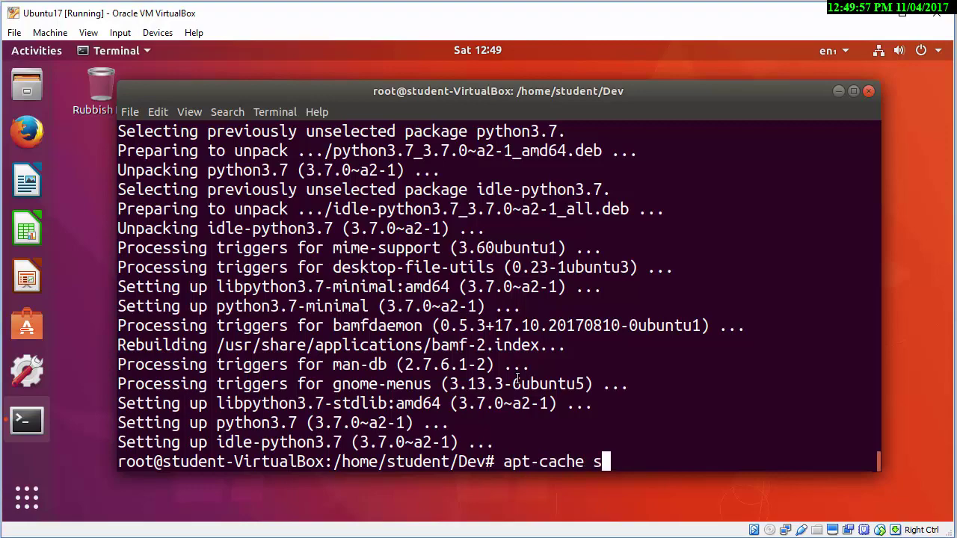
{"action": "type", "text": "earch eclipse"}
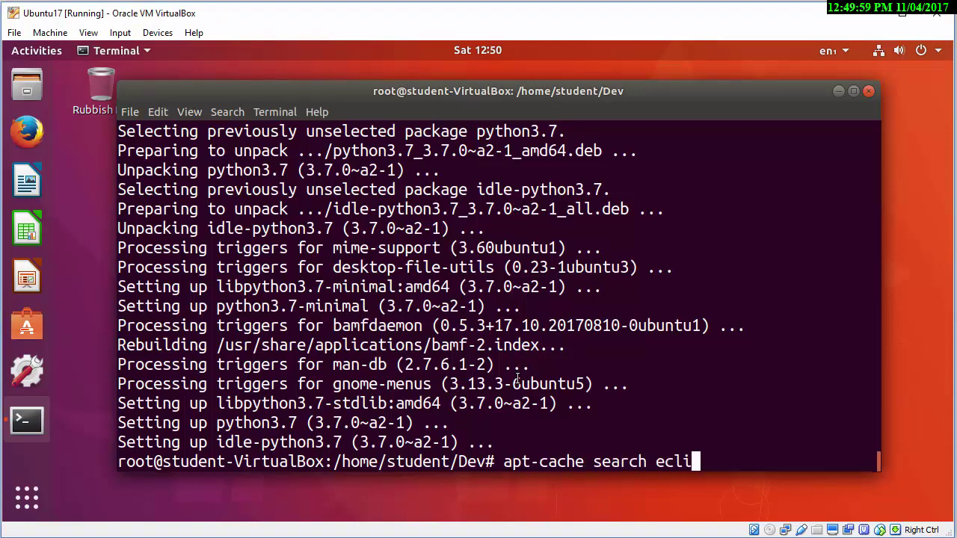
{"action": "key", "text": "Return"}
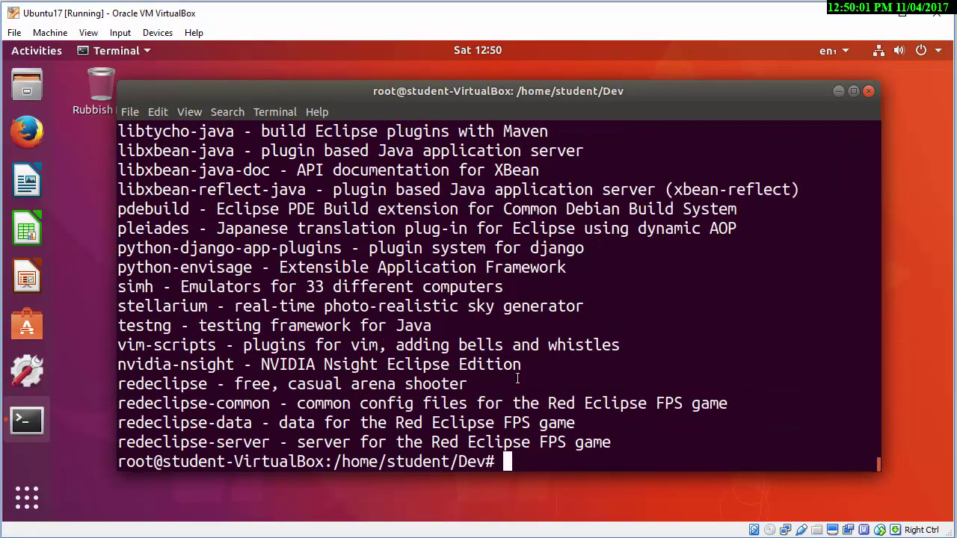
{"action": "scroll", "coordinate": [482, 310], "scroll_direction": "up", "scroll_amount": 4}
{"action": "scroll", "coordinate": [489, 308], "scroll_direction": "up", "scroll_amount": 15}
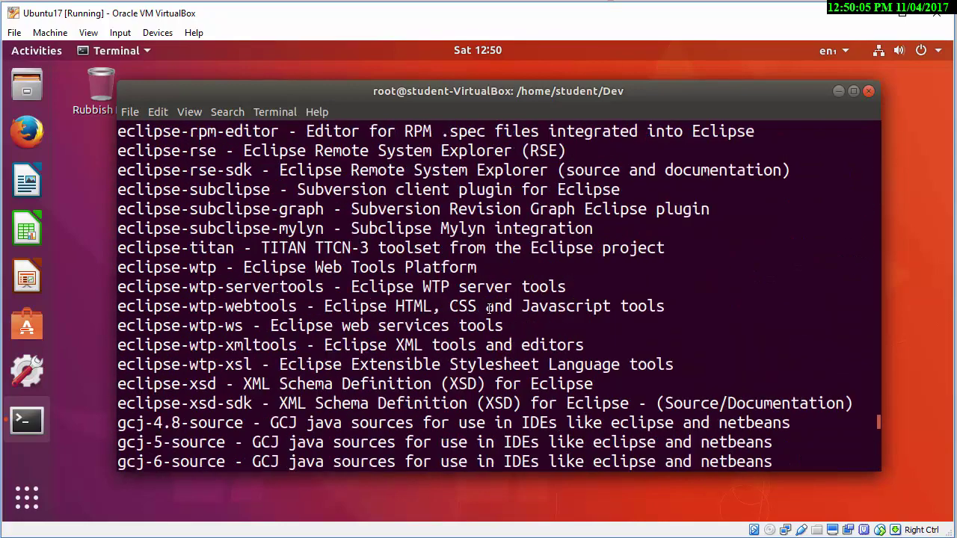
{"action": "scroll", "coordinate": [489, 307], "scroll_direction": "up", "scroll_amount": 5}
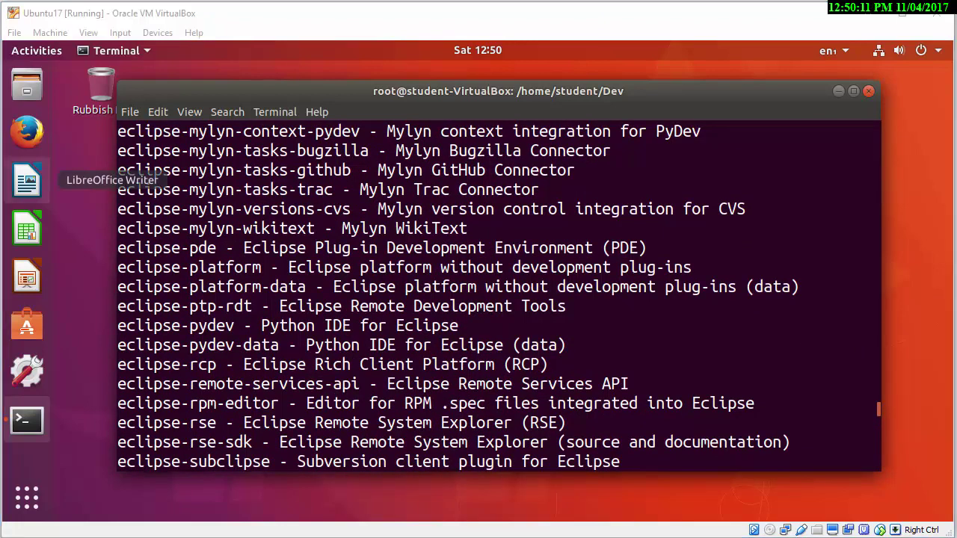
{"action": "scroll", "coordinate": [264, 268], "scroll_direction": "up", "scroll_amount": 4}
{"action": "scroll", "coordinate": [263, 268], "scroll_direction": "up", "scroll_amount": 9}
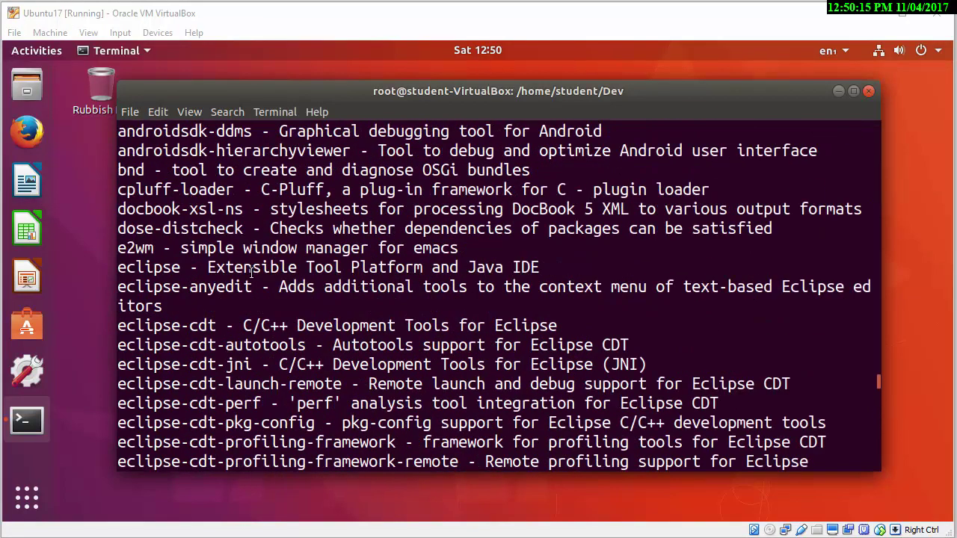
{"action": "scroll", "coordinate": [251, 272], "scroll_direction": "up", "scroll_amount": 1}
Highlight the eclipse and libcpluff0-dev package names while reviewing the matching packages.
{"action": "double_click", "coordinate": [179, 307]}
{"action": "scroll", "coordinate": [359, 368], "scroll_direction": "down", "scroll_amount": 14}
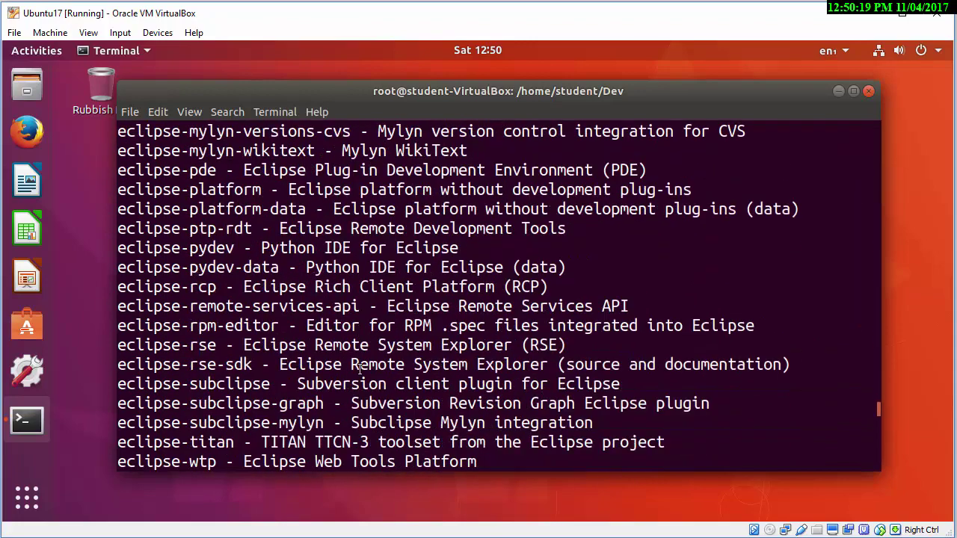
{"action": "scroll", "coordinate": [360, 368], "scroll_direction": "down", "scroll_amount": 15}
{"action": "scroll", "coordinate": [359, 367], "scroll_direction": "up", "scroll_amount": 7}
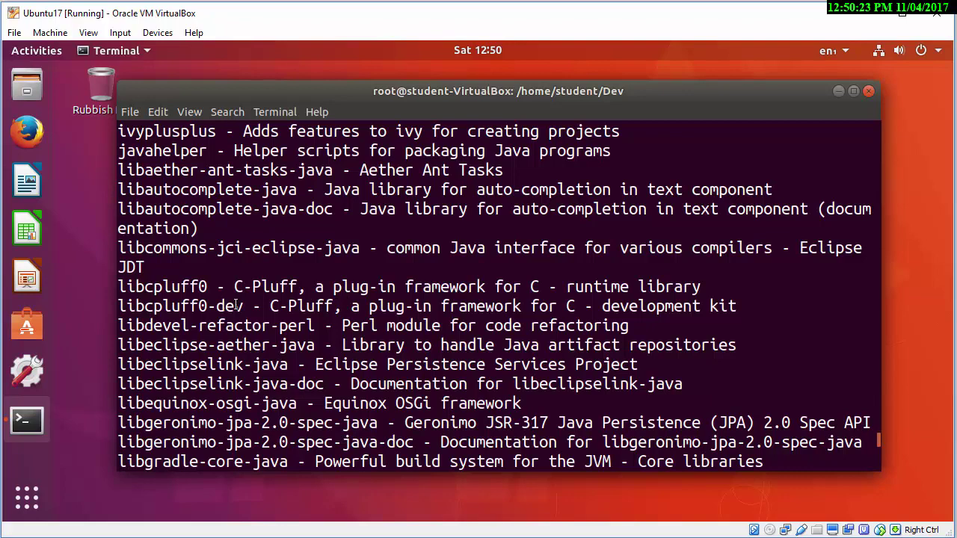
{"action": "left_click_drag", "start_coordinate": [249, 306], "coordinate": [103, 298]}
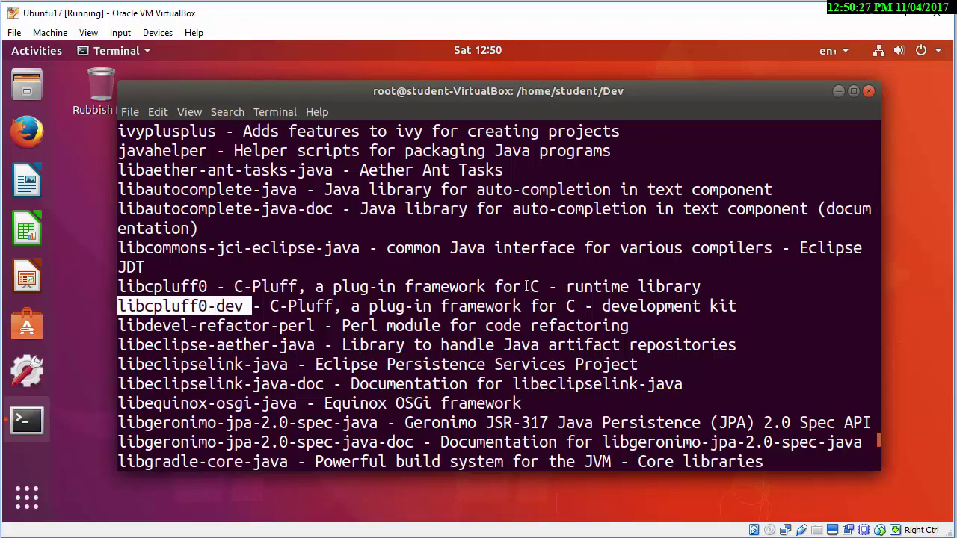
{"action": "left_click", "coordinate": [215, 286]}
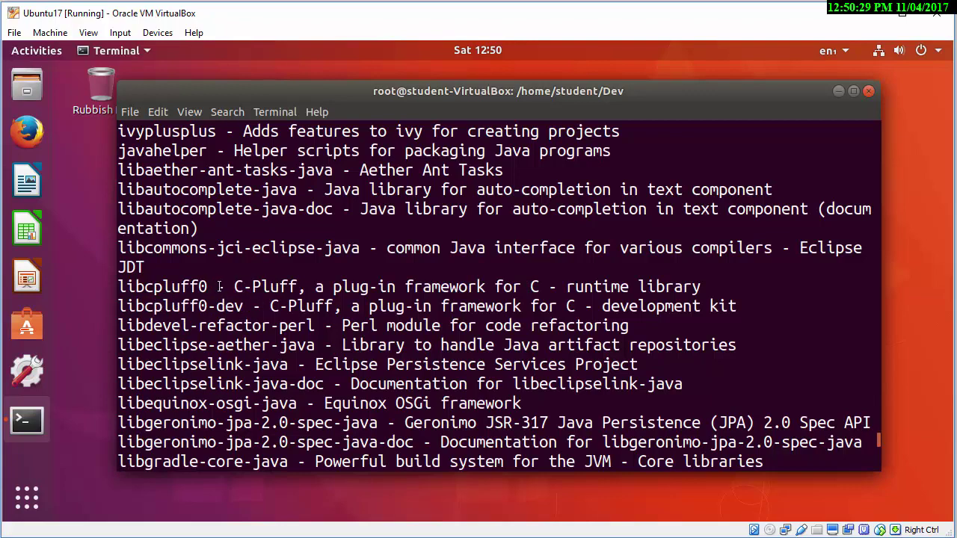
{"action": "scroll", "coordinate": [226, 287], "scroll_direction": "down", "scroll_amount": 1}
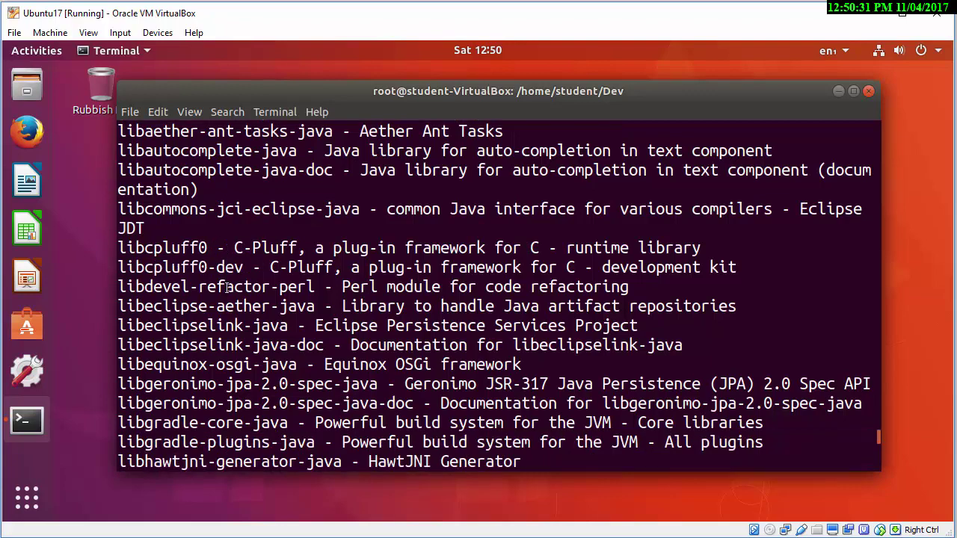
{"action": "scroll", "coordinate": [226, 287], "scroll_direction": "down", "scroll_amount": 10}
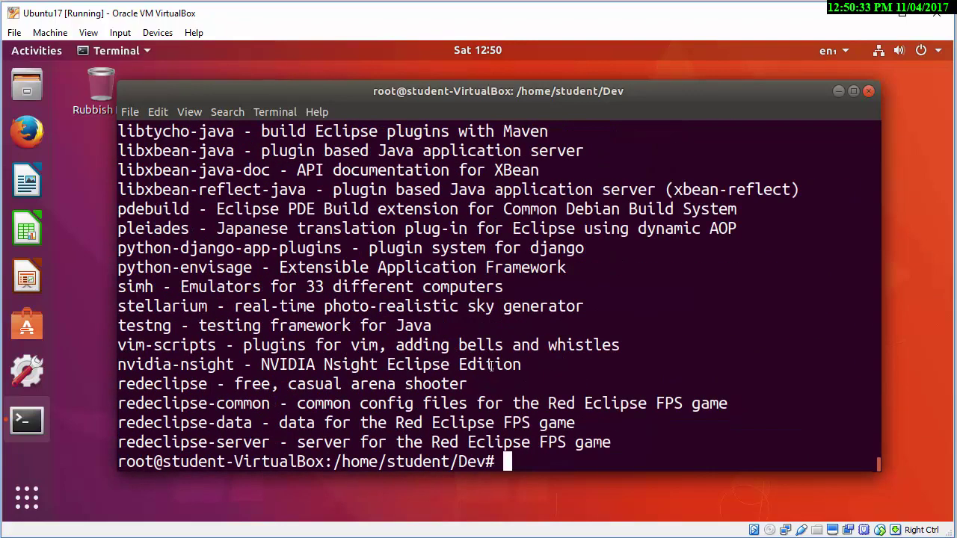
Run apt-get install eclipse at the root Terminal prompt.
{"action": "type", "text": "apt"}
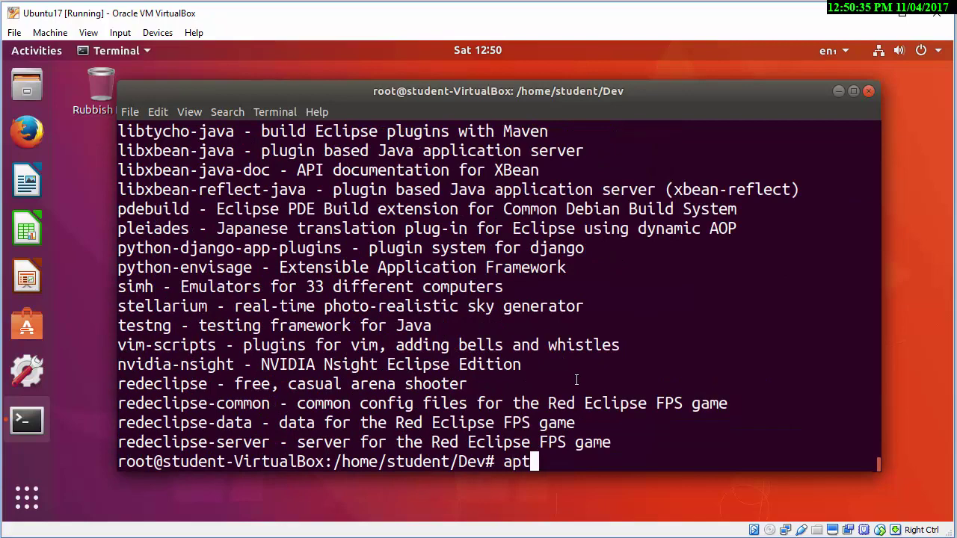
{"action": "type", "text": "-get install ec"}
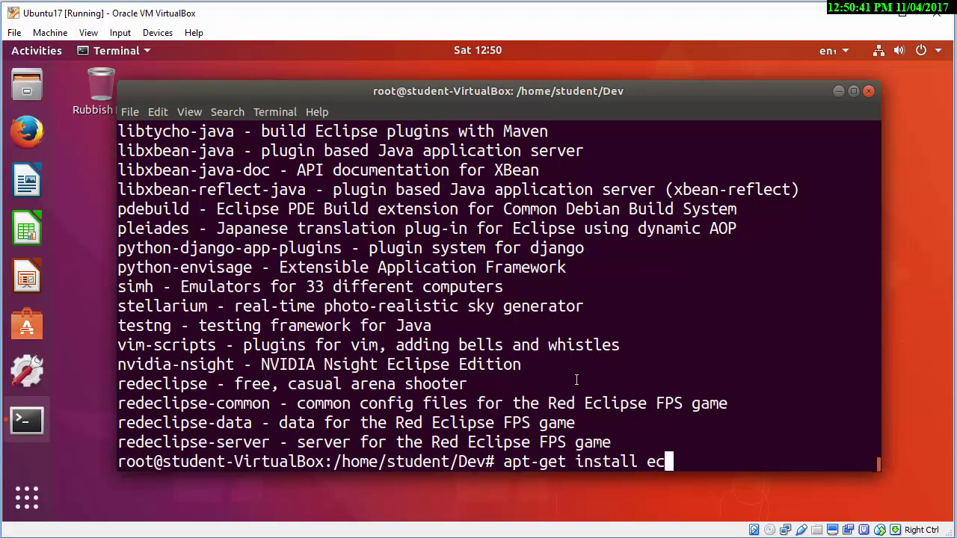
{"action": "type", "text": "lipse"}
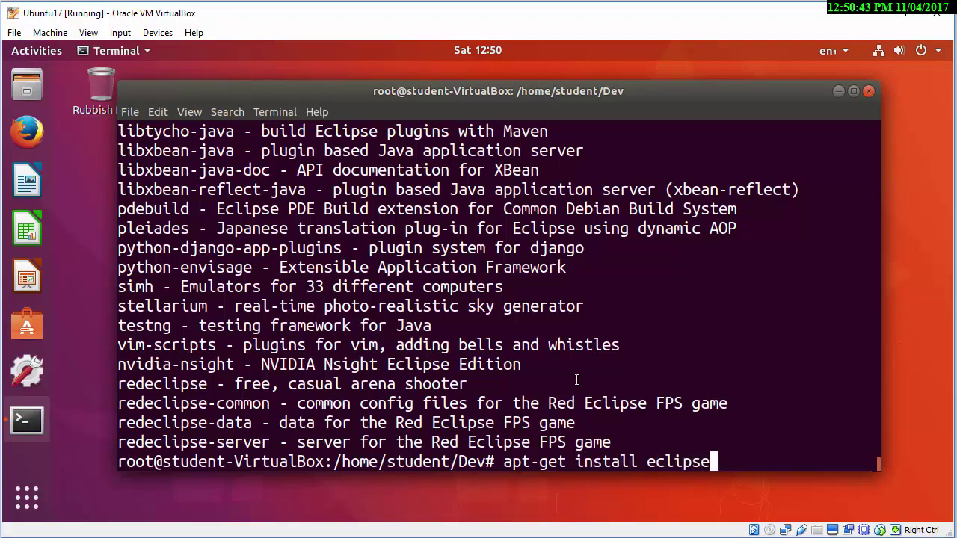
{"action": "key", "text": "Return"}
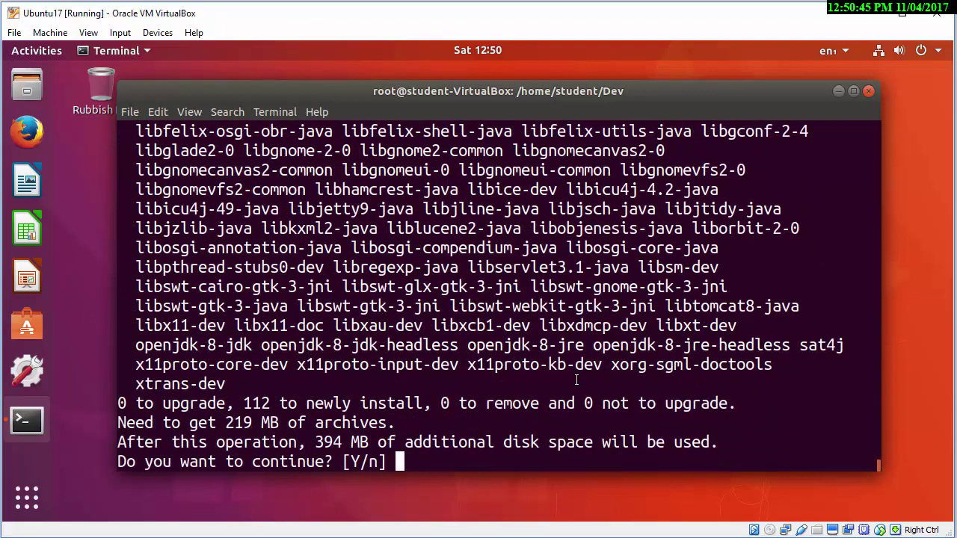
Confirm with y so eclipse and its 112 new dependencies install, then show all applications.
{"action": "type", "text": "y"}
{"action": "scroll", "coordinate": [479, 179], "scroll_direction": "up", "scroll_amount": 3}
{"action": "scroll", "coordinate": [479, 181], "scroll_direction": "up", "scroll_amount": 4}
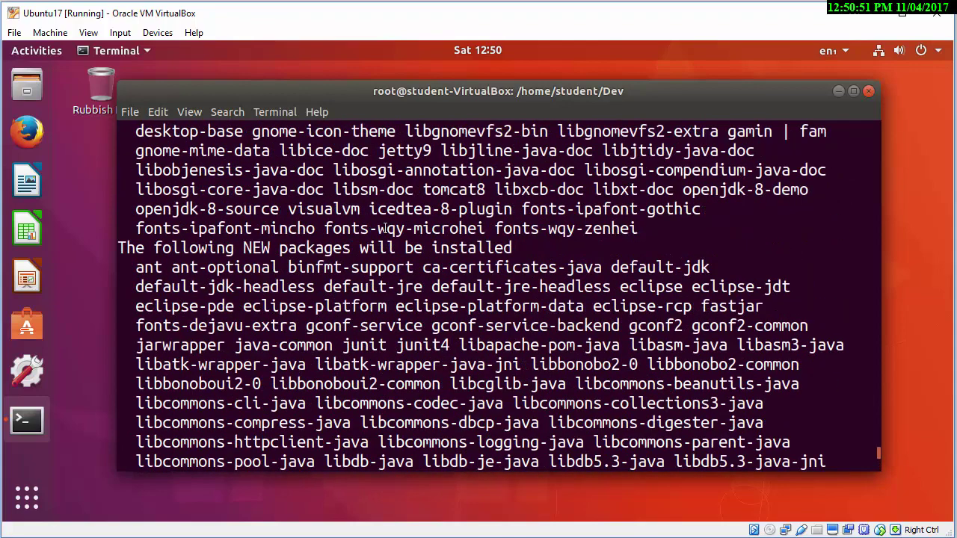
{"action": "scroll", "coordinate": [474, 275], "scroll_direction": "down", "scroll_amount": 3}
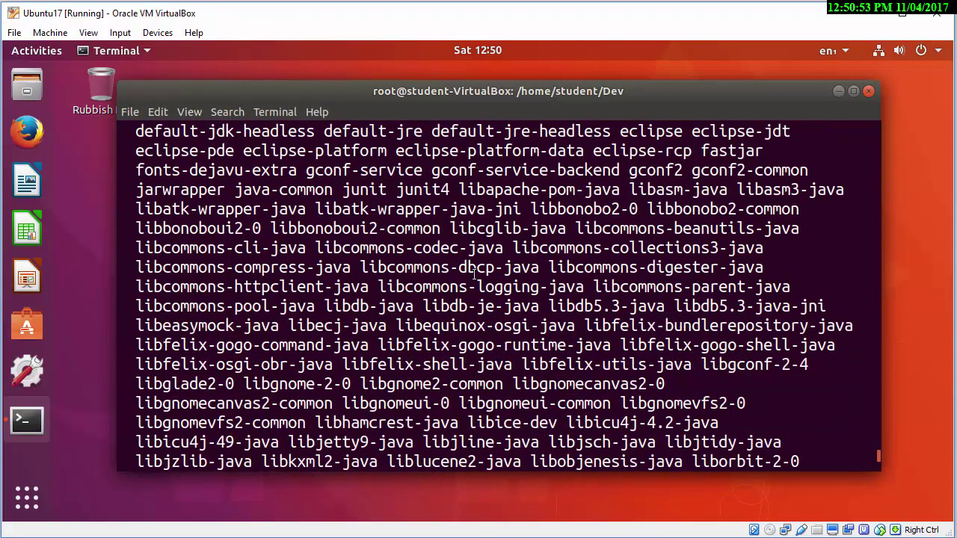
{"action": "scroll", "coordinate": [474, 275], "scroll_direction": "down", "scroll_amount": 3}
{"action": "scroll", "coordinate": [474, 273], "scroll_direction": "down", "scroll_amount": 2}
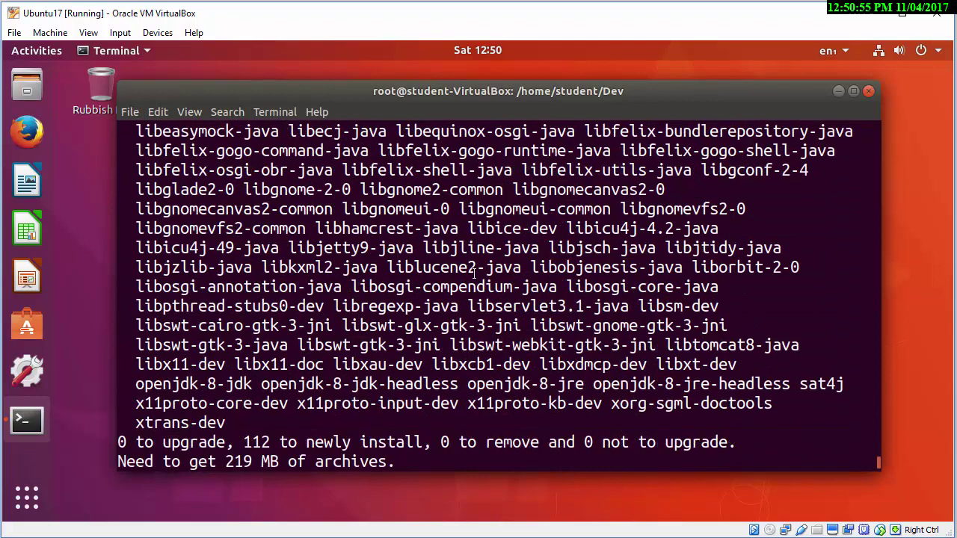
{"action": "type", "text": "y"}
{"action": "key", "text": "Return"}
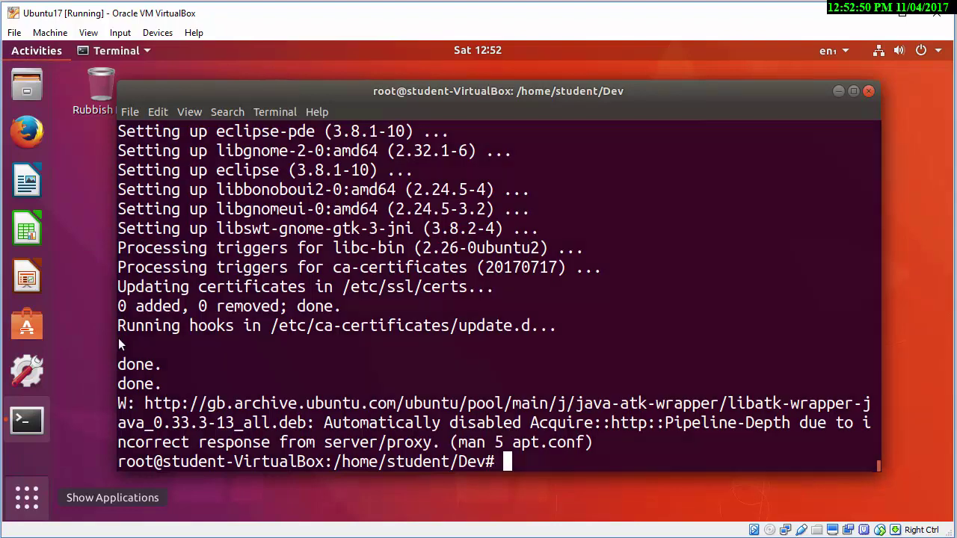
{"action": "key", "text": "super+a"}
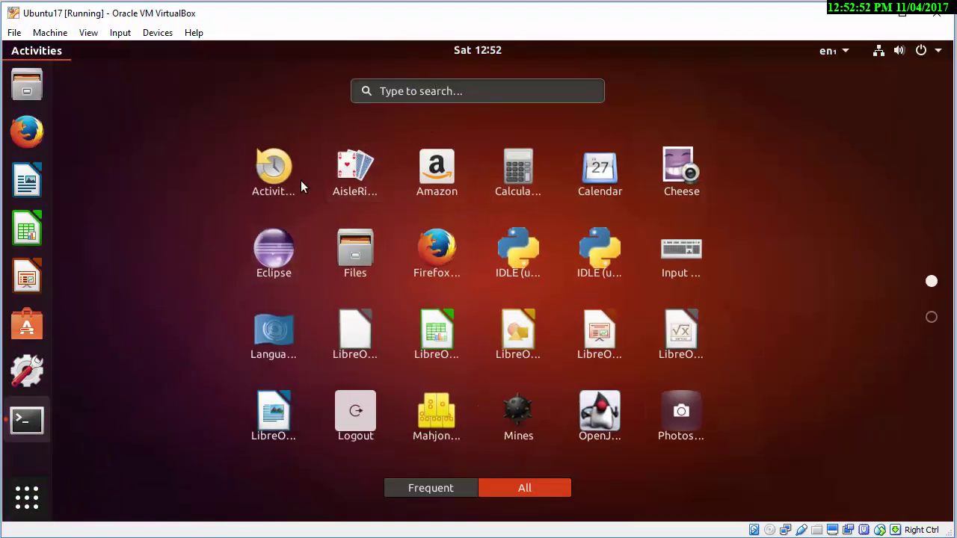
Launch Eclipse with /home/student/Dev/Workspace as the default workspace, never asking again.
{"action": "left_click", "coordinate": [262, 250]}
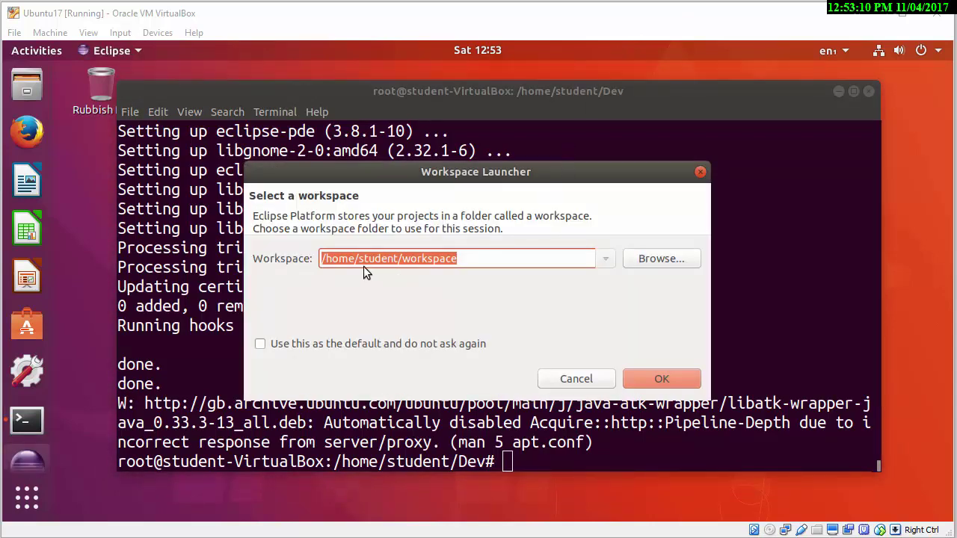
{"action": "left_click", "coordinate": [672, 261]}
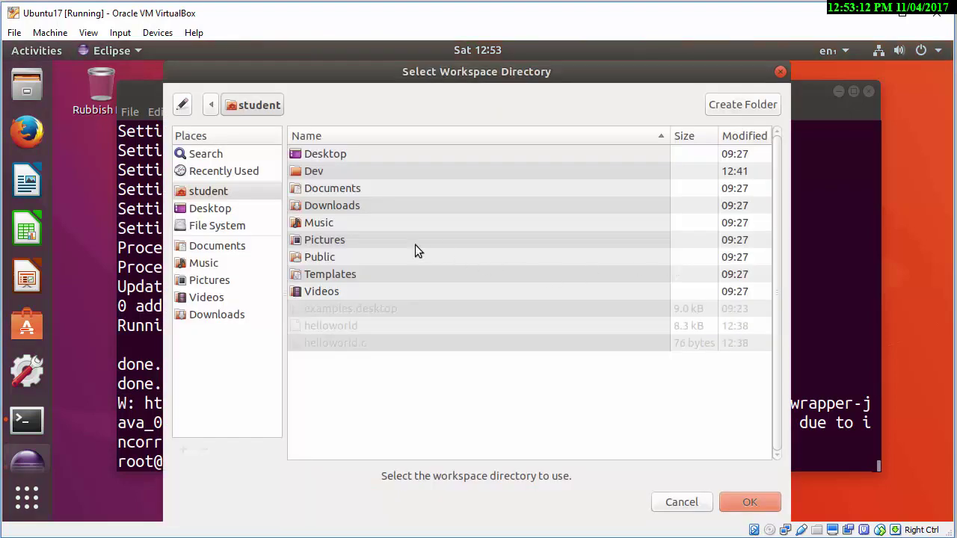
{"action": "left_click", "coordinate": [319, 172]}
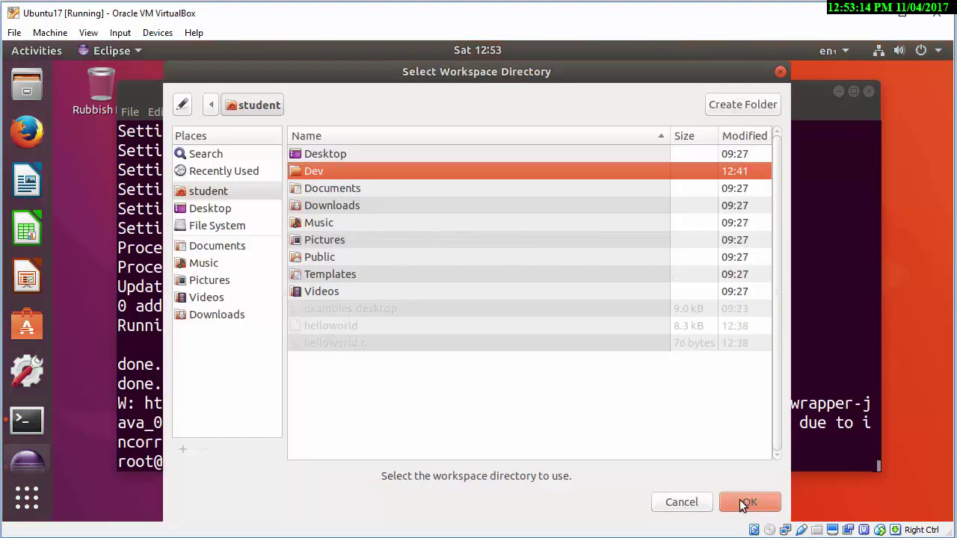
{"action": "left_click", "coordinate": [741, 503]}
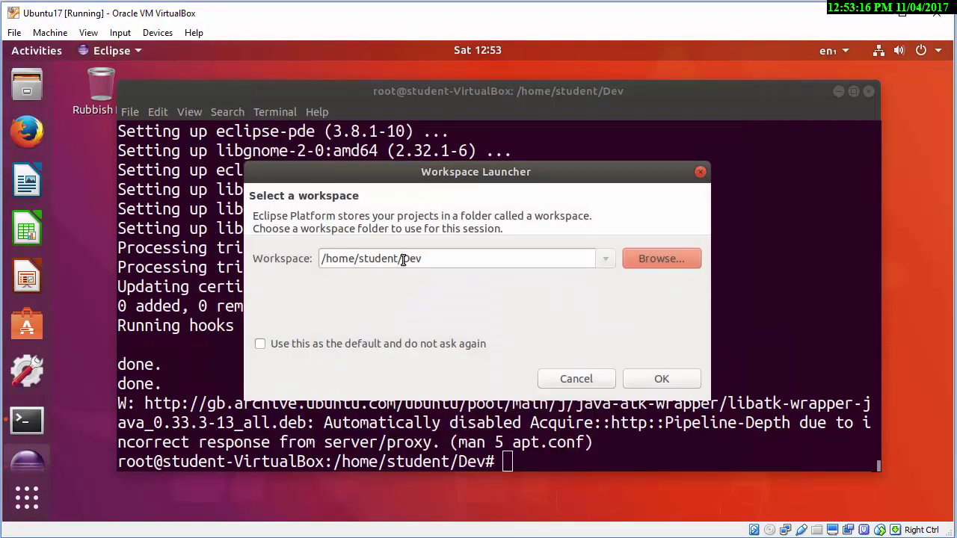
{"action": "left_click", "coordinate": [447, 260]}
{"action": "type", "text": "/Workspace"}
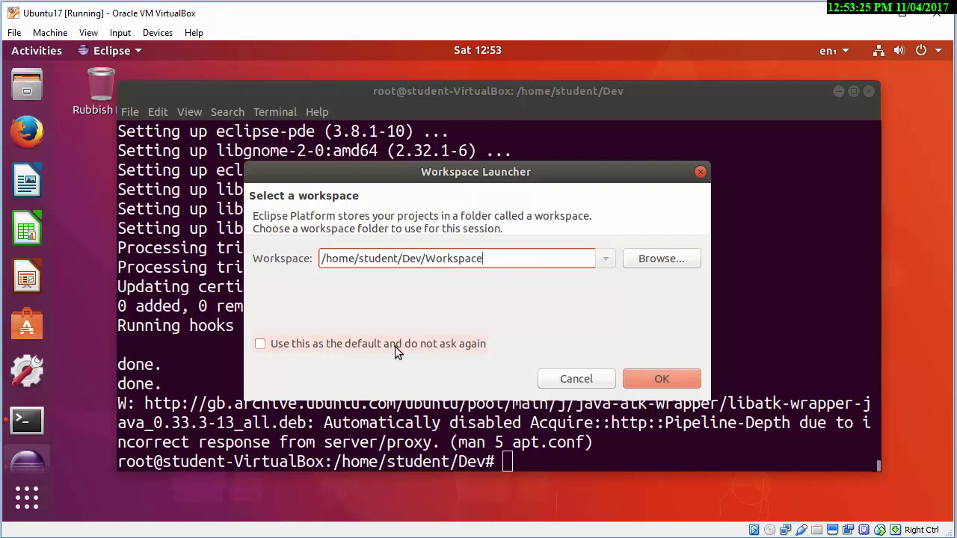
{"action": "left_click", "coordinate": [278, 343]}
{"action": "left_click", "coordinate": [655, 375]}
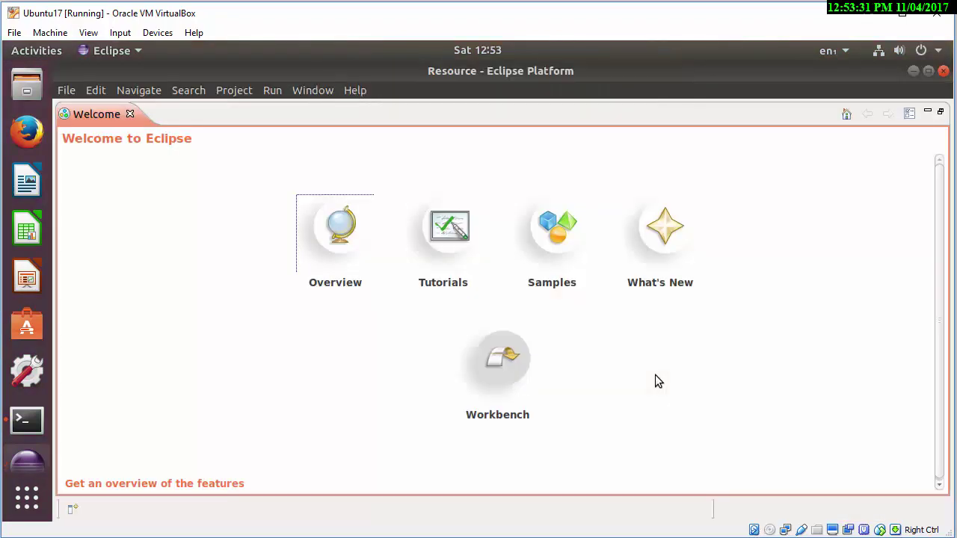
View the Overview, Tutorials and Samples welcome pages, postpone the restart, and enter the workbench.
{"action": "left_click", "coordinate": [332, 231]}
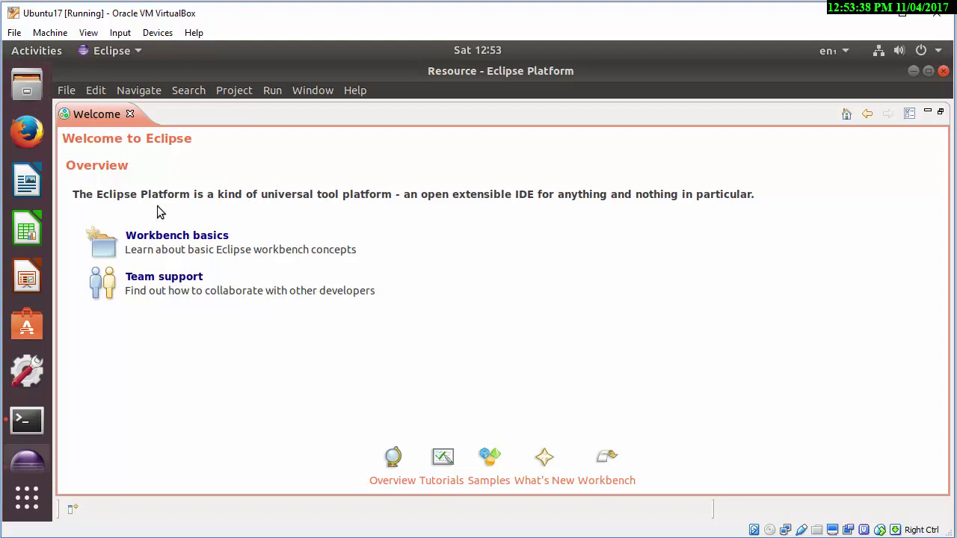
{"action": "left_click", "coordinate": [444, 458]}
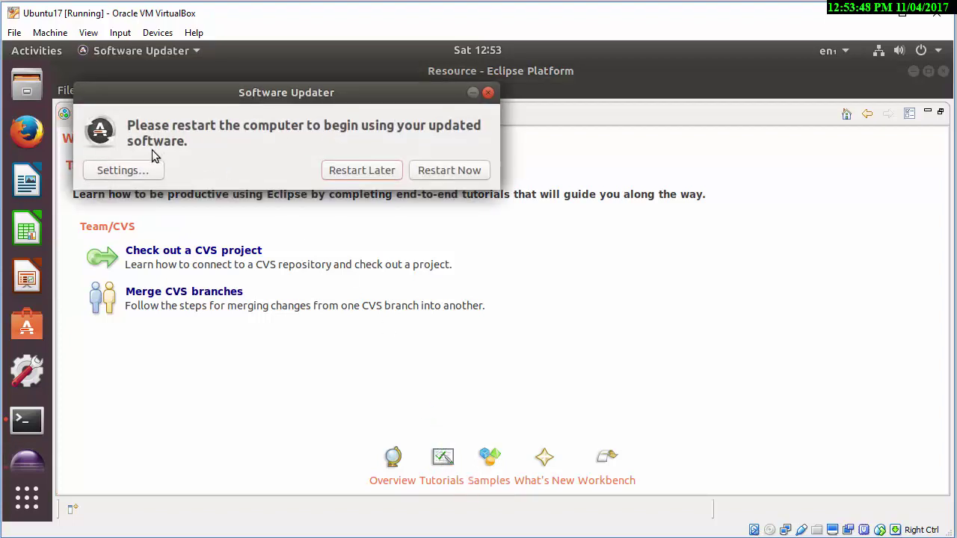
{"action": "left_click", "coordinate": [380, 173]}
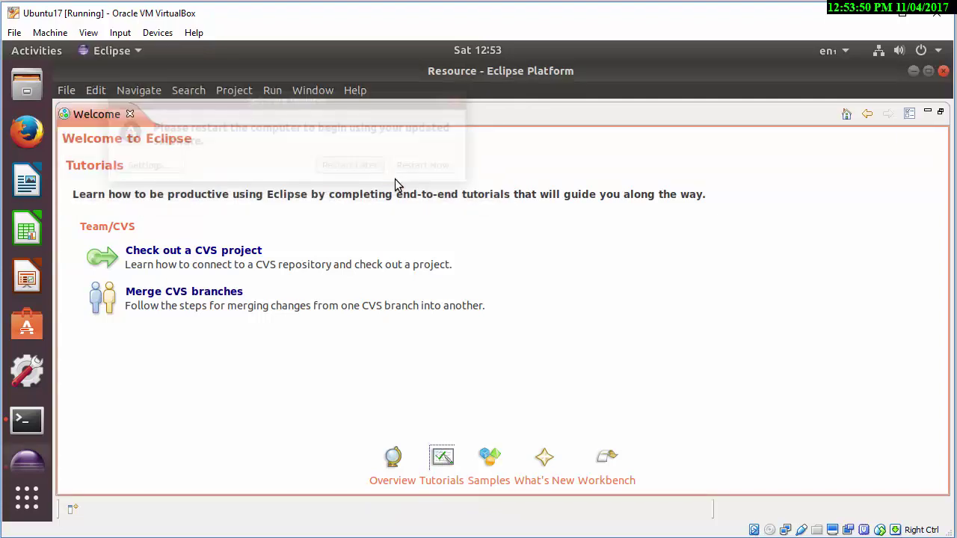
{"action": "left_click", "coordinate": [490, 462]}
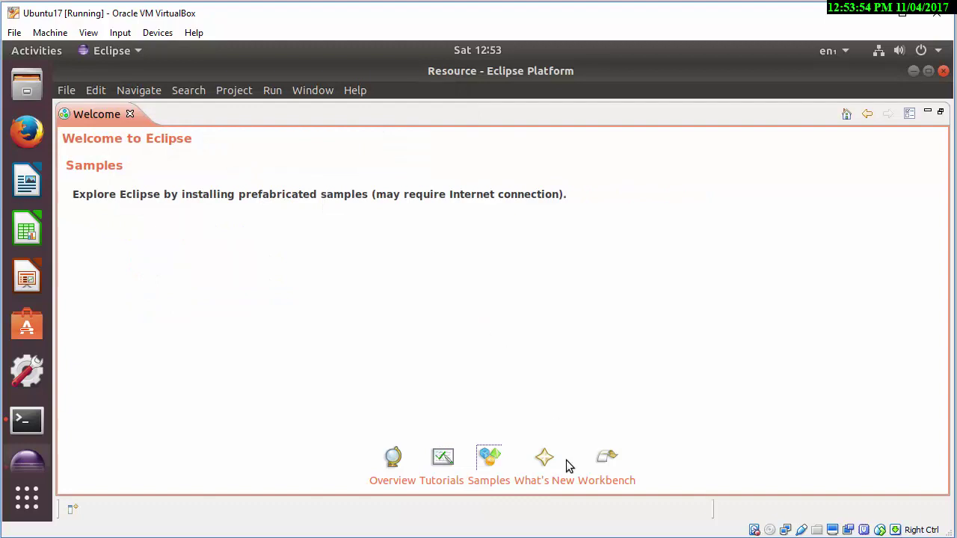
{"action": "left_click", "coordinate": [600, 466]}
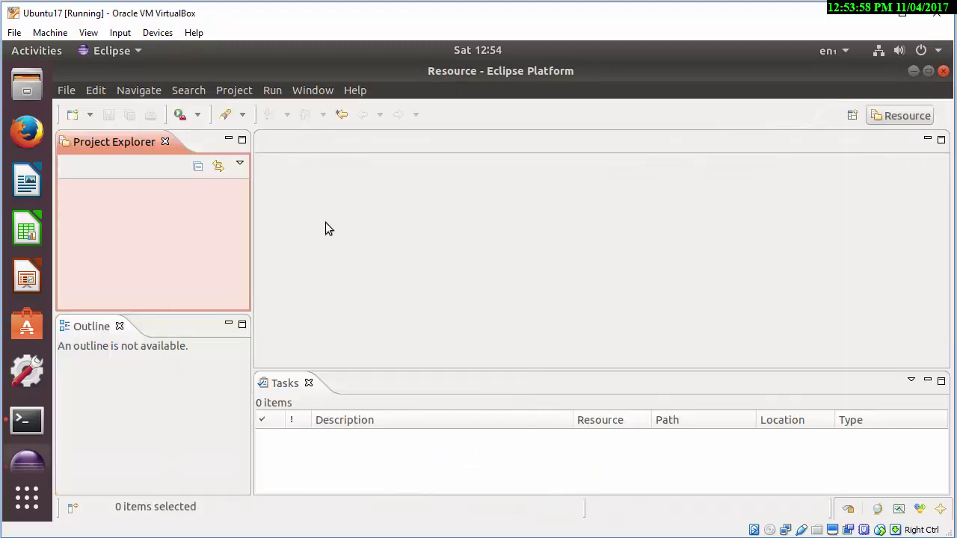
Create a General > Project named test in the default workspace location.
{"action": "left_click", "coordinate": [71, 91]}
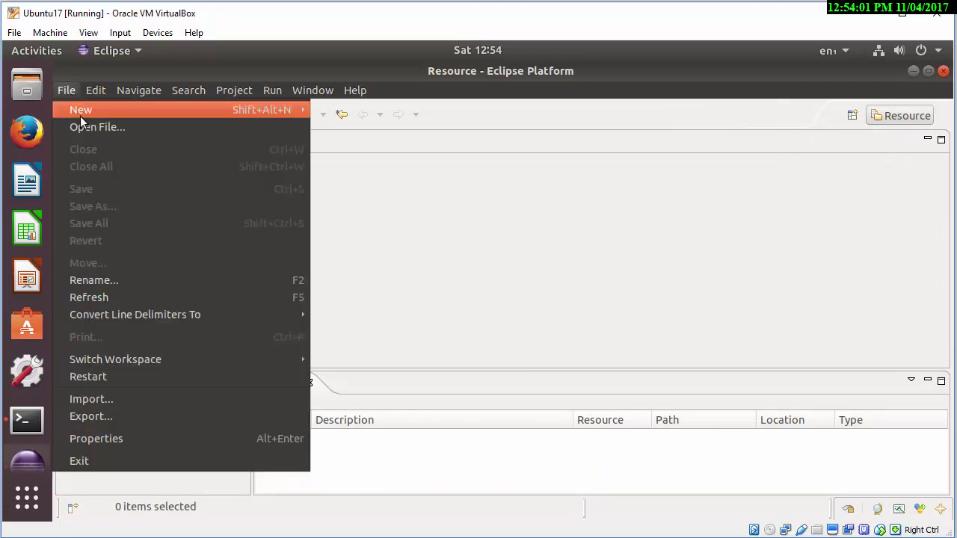
{"action": "mouse_move", "coordinate": [80, 116]}
{"action": "left_click", "coordinate": [337, 110]}
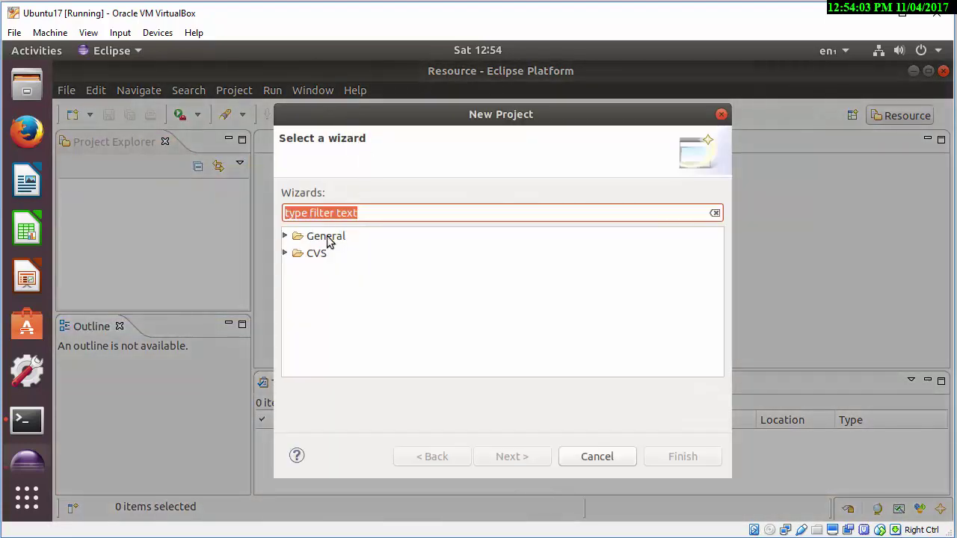
{"action": "left_click", "coordinate": [287, 254]}
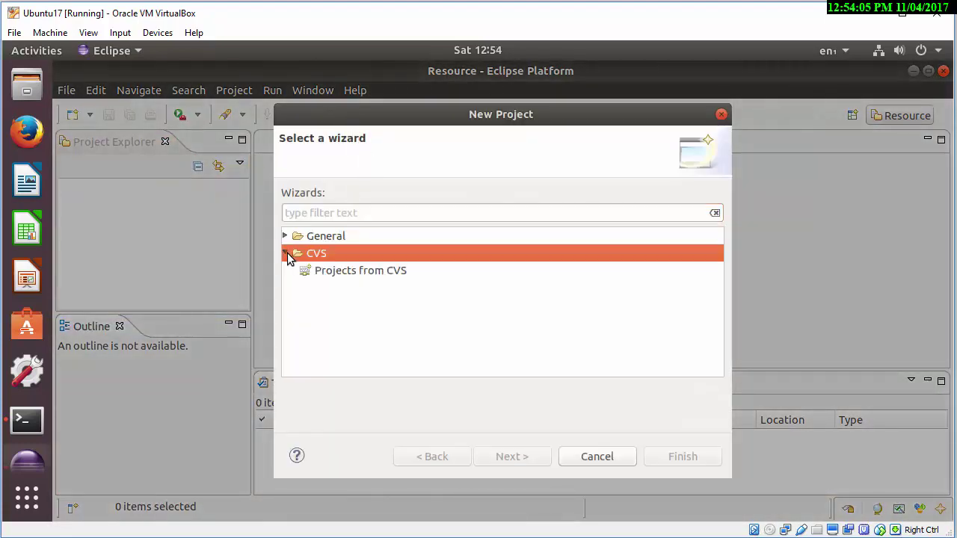
{"action": "left_click", "coordinate": [285, 236]}
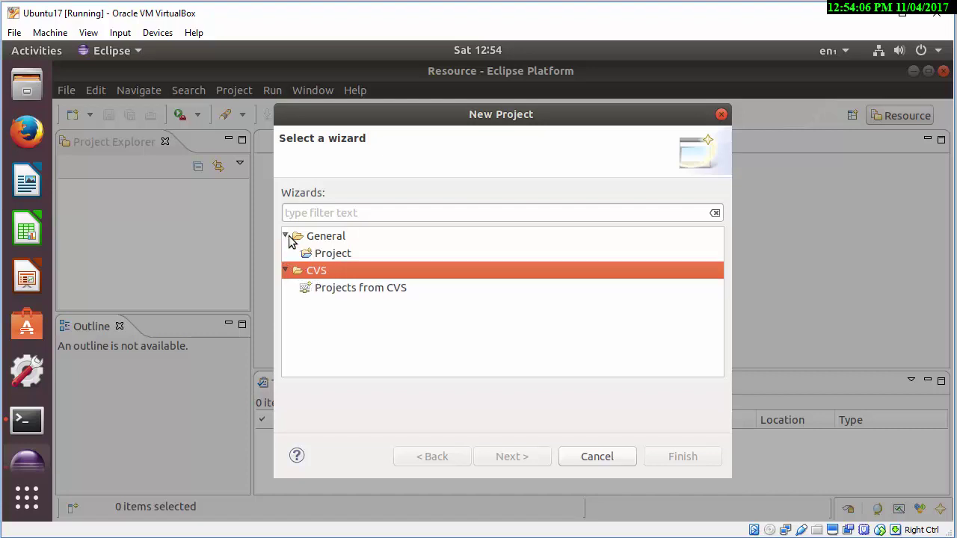
{"action": "left_click", "coordinate": [318, 255]}
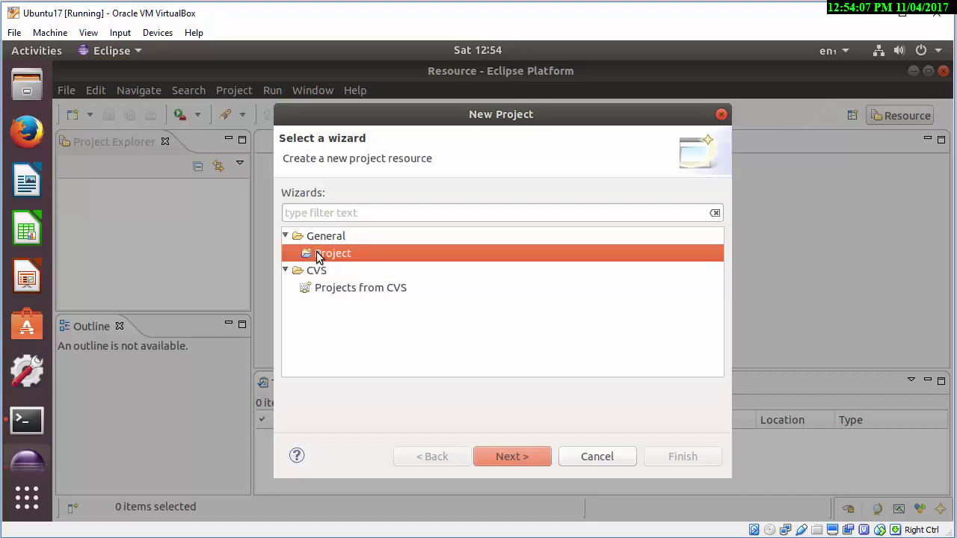
{"action": "left_click", "coordinate": [523, 458]}
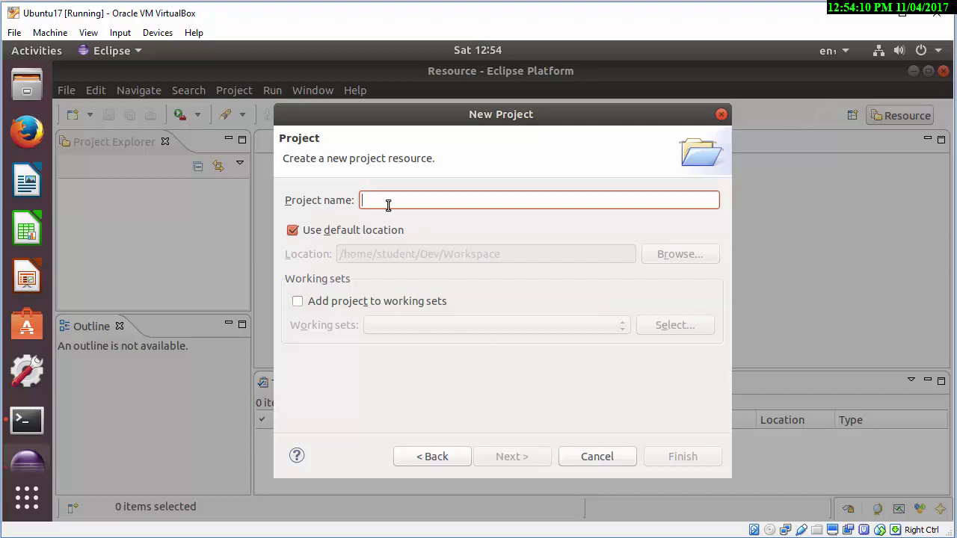
{"action": "type", "text": "test"}
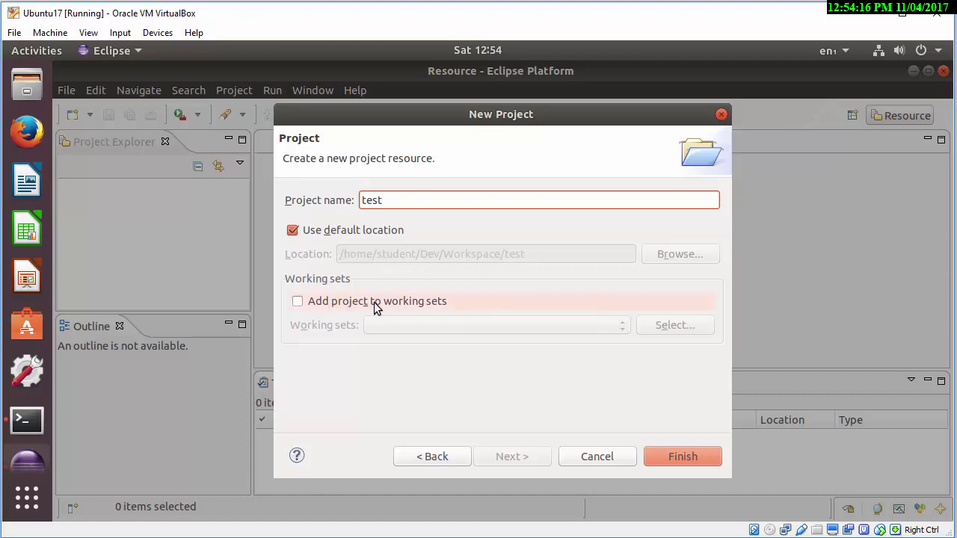
{"action": "left_click", "coordinate": [676, 457]}
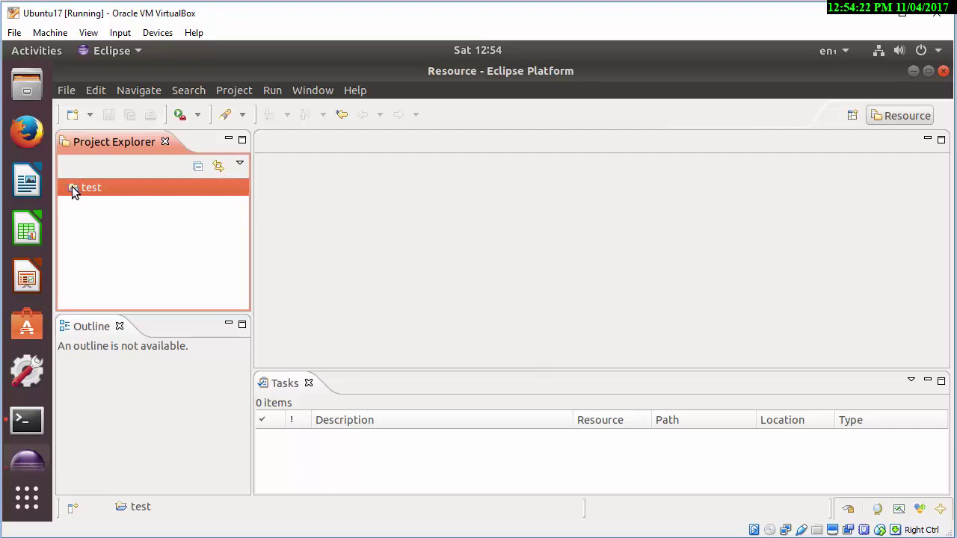
Add an empty file named test to the test project, then look through the Project menu.
{"action": "right_click", "coordinate": [74, 191]}
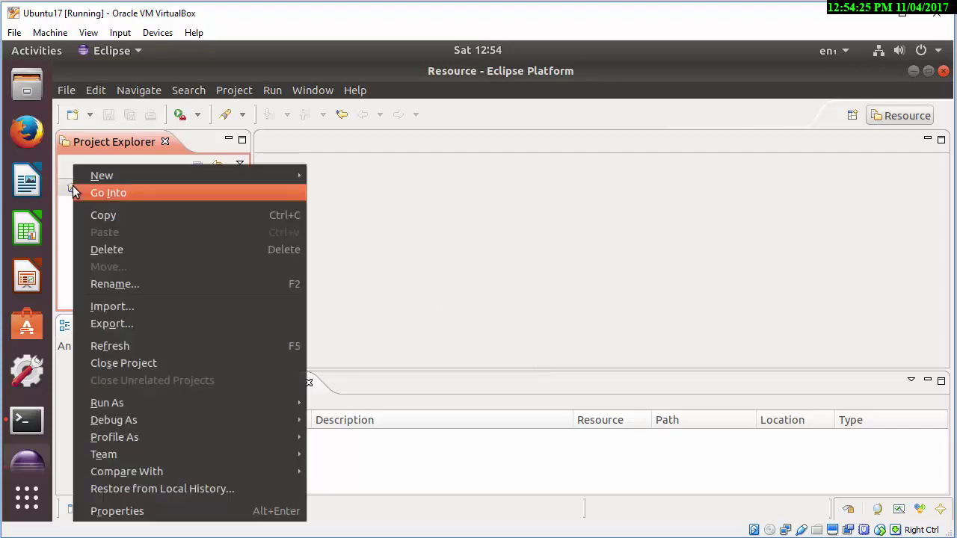
{"action": "mouse_move", "coordinate": [114, 178]}
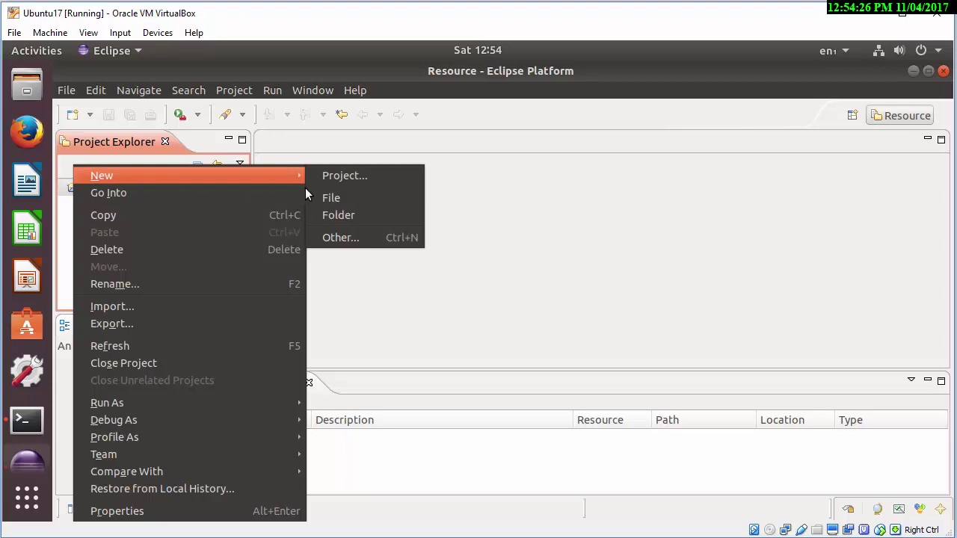
{"action": "left_click", "coordinate": [329, 198]}
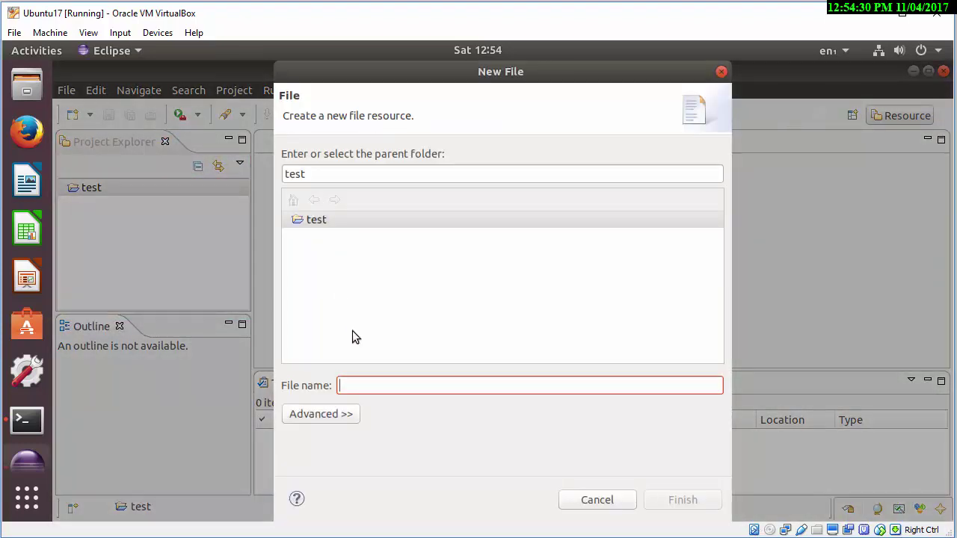
{"action": "type", "text": "test"}
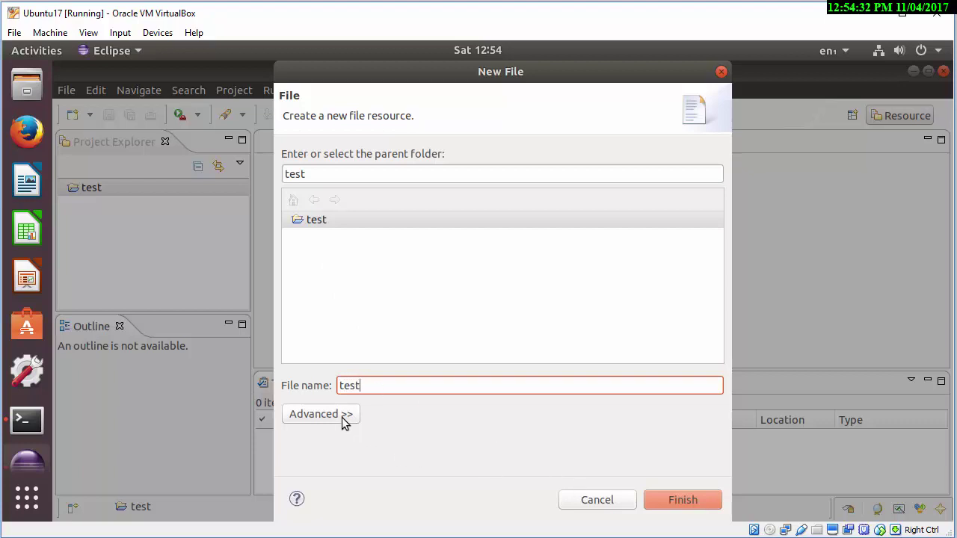
{"action": "left_click", "coordinate": [339, 415]}
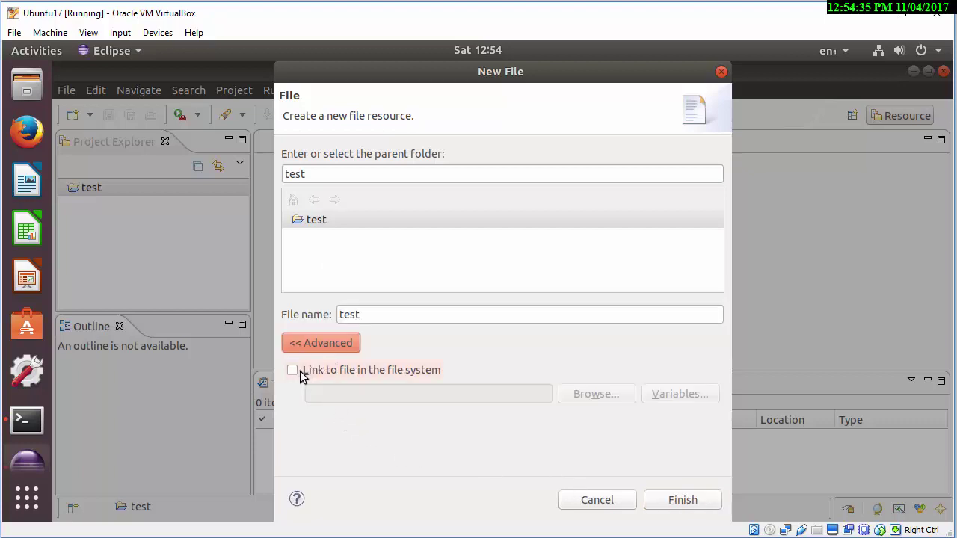
{"action": "left_click", "coordinate": [678, 499]}
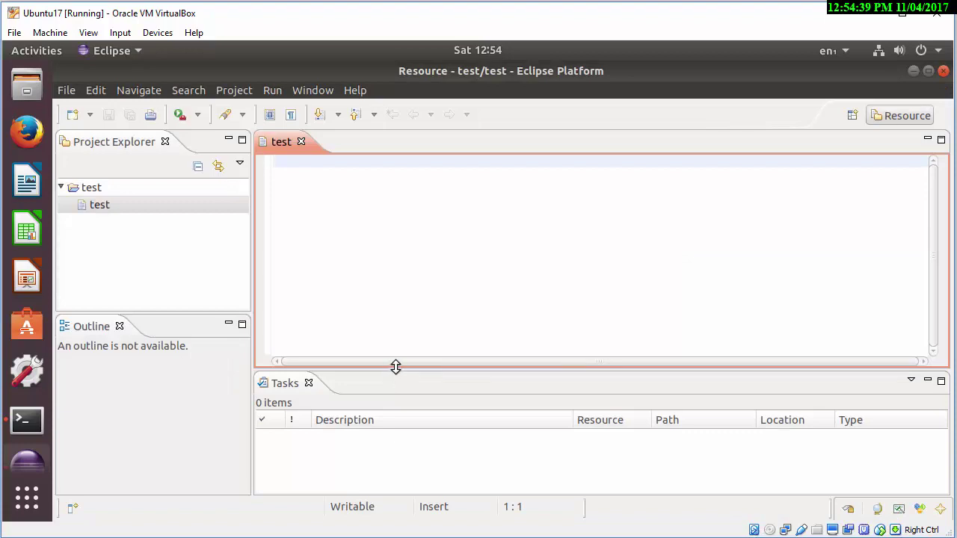
{"action": "left_click", "coordinate": [230, 91]}
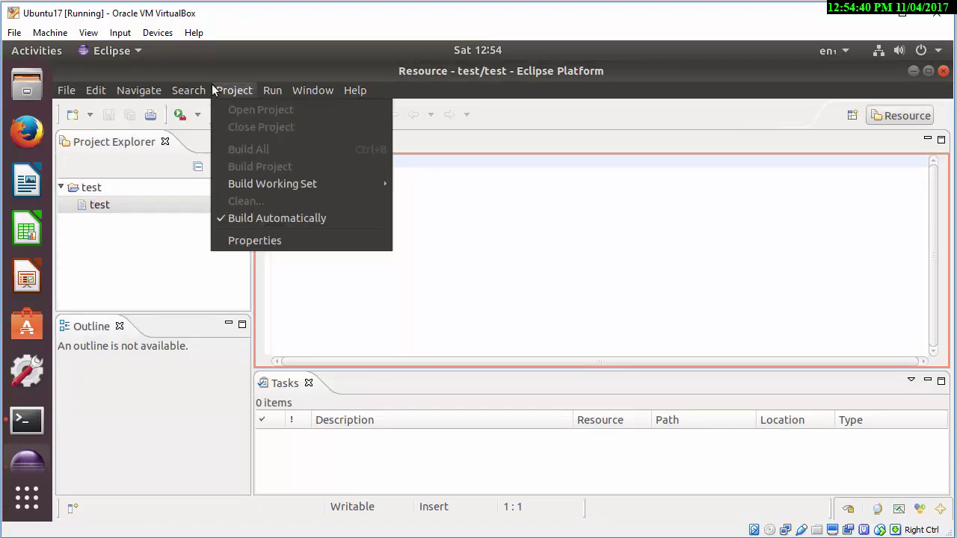
Install every eclipse-cdt package with apt install -y eclipse-cdt-*.
{"action": "mouse_move", "coordinate": [283, 112]}
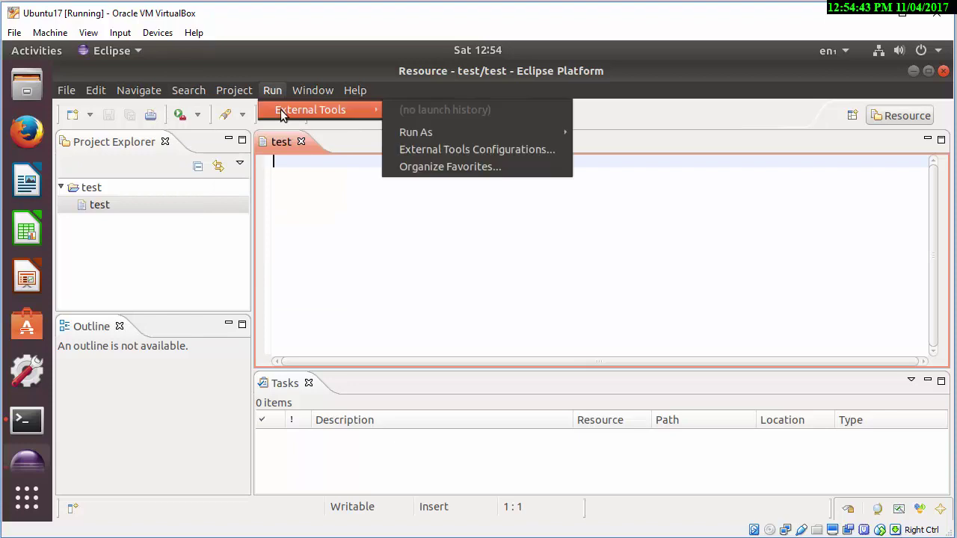
{"action": "mouse_move", "coordinate": [394, 134]}
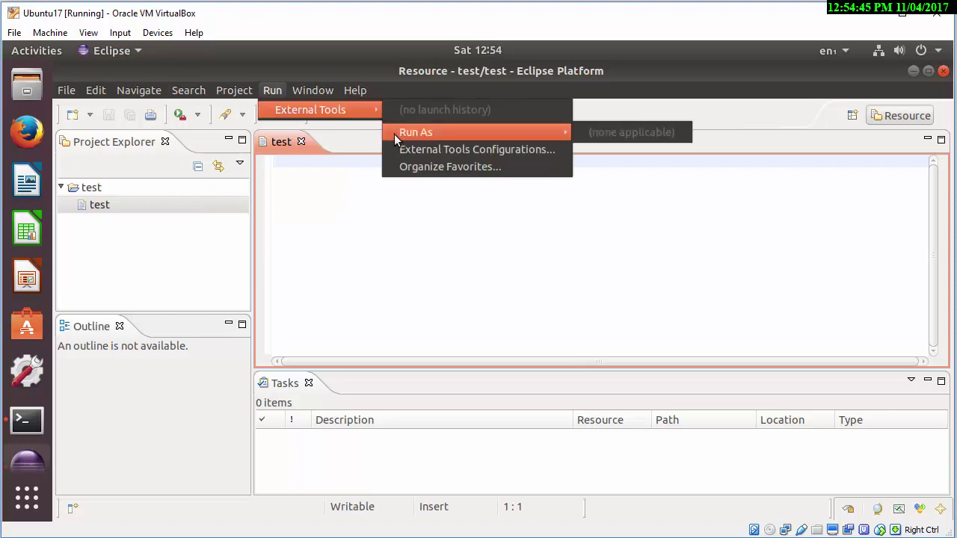
{"action": "mouse_move", "coordinate": [154, 89]}
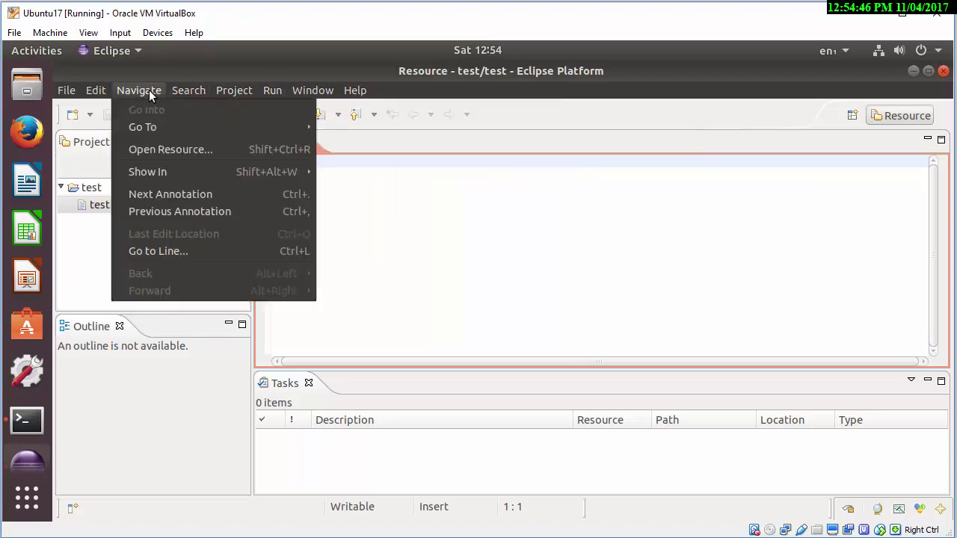
{"action": "mouse_move", "coordinate": [103, 90]}
{"action": "mouse_move", "coordinate": [70, 87]}
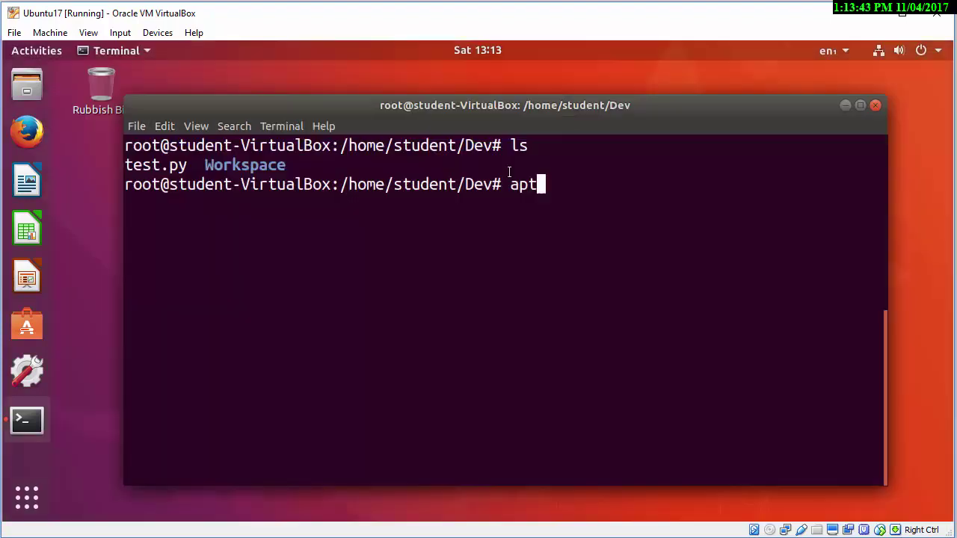
{"action": "type", "text": "-"}
{"action": "key", "text": "BackSpace"}
{"action": "type", "text": "install -y eclipse"}
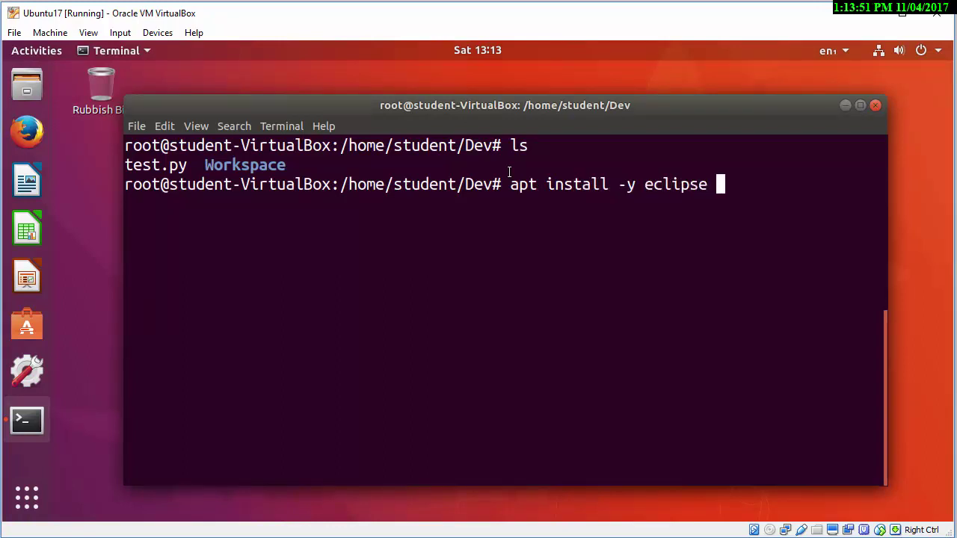
{"action": "key", "text": "BackSpace"}
{"action": "type", "text": "-cdt"}
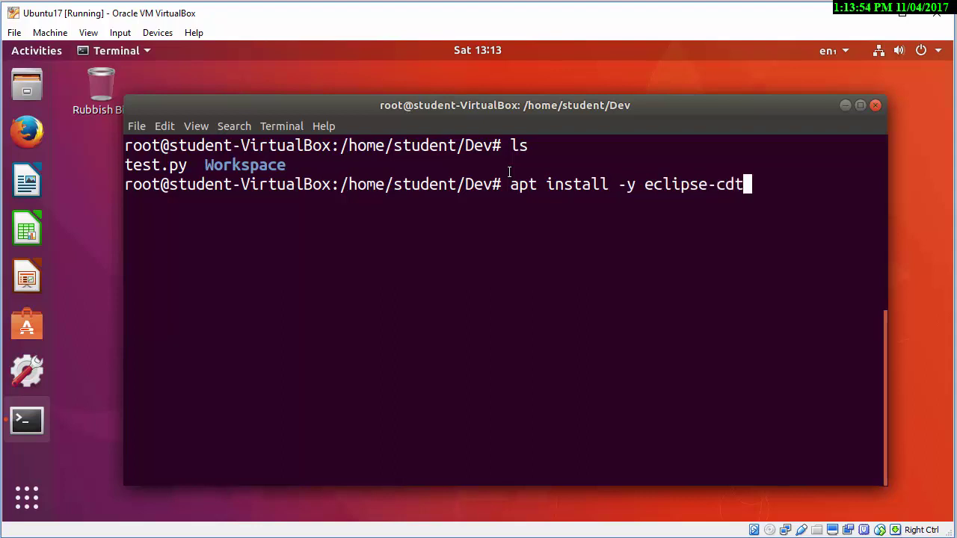
{"action": "type", "text": "-x"}
{"action": "key", "text": "BackSpace"}
{"action": "type", "text": "*"}
{"action": "key", "text": "Return"}
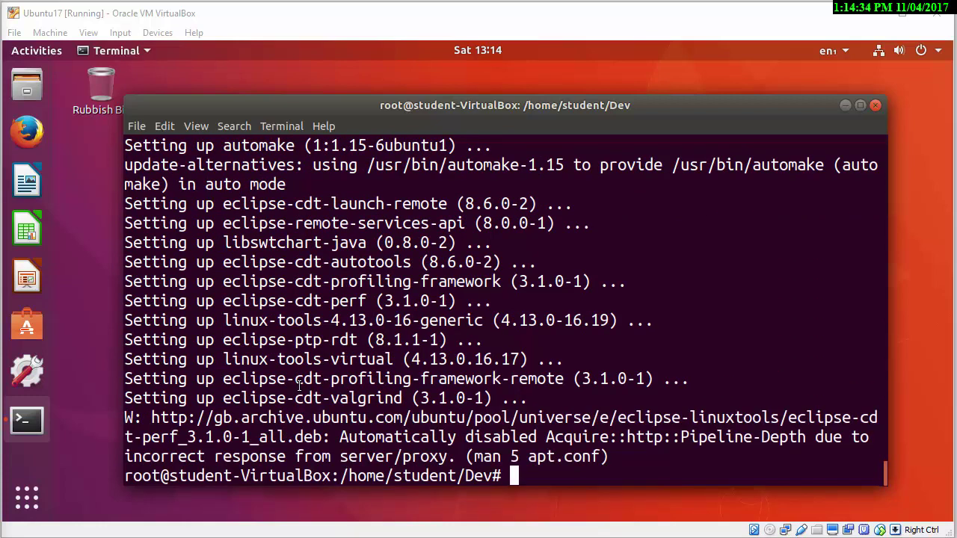
Relaunch eclipse, then open /usr/lib/eclipse/configuration/1509801294738.log with more.
{"action": "type", "text": "eclipse"}
{"action": "key", "text": "Return"}
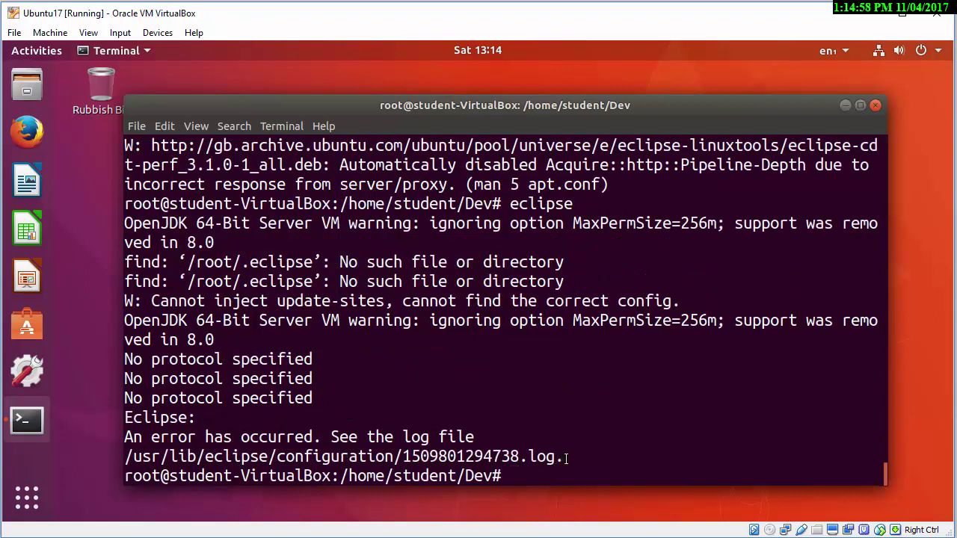
{"action": "type", "text": "more"}
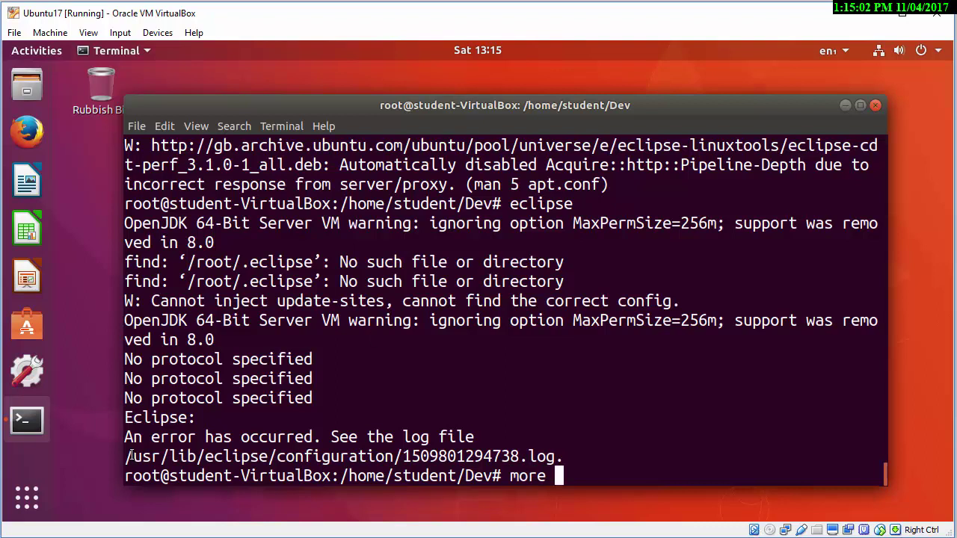
{"action": "type", "text": " /us"}
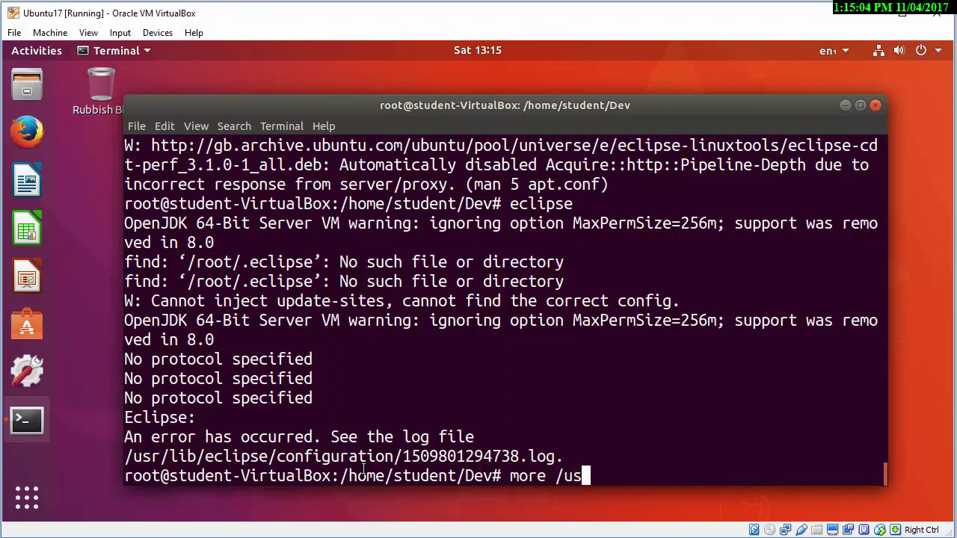
{"action": "type", "text": "r/lib/ec"}
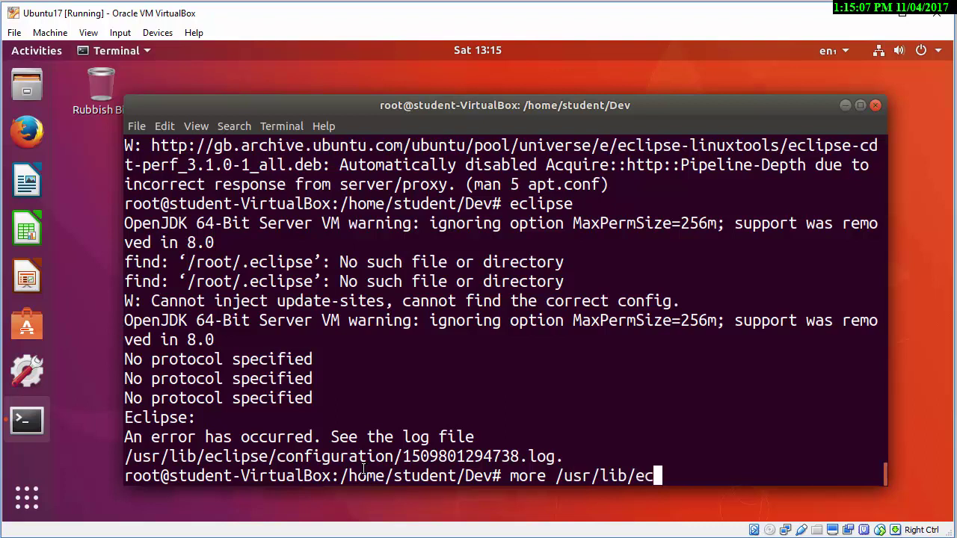
{"action": "key", "text": "Tab"}
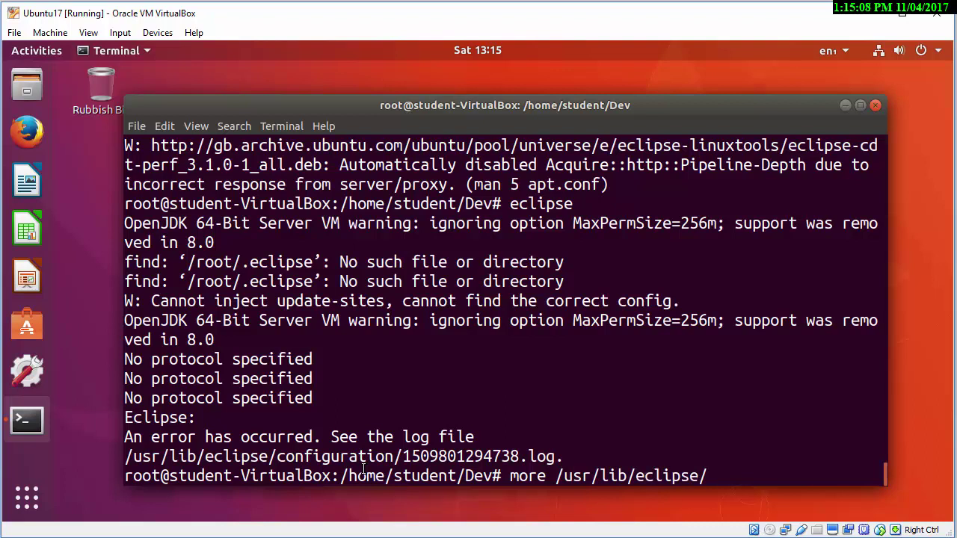
{"action": "type", "text": "c"}
{"action": "key", "text": "Tab"}
{"action": "type", "text": "/"}
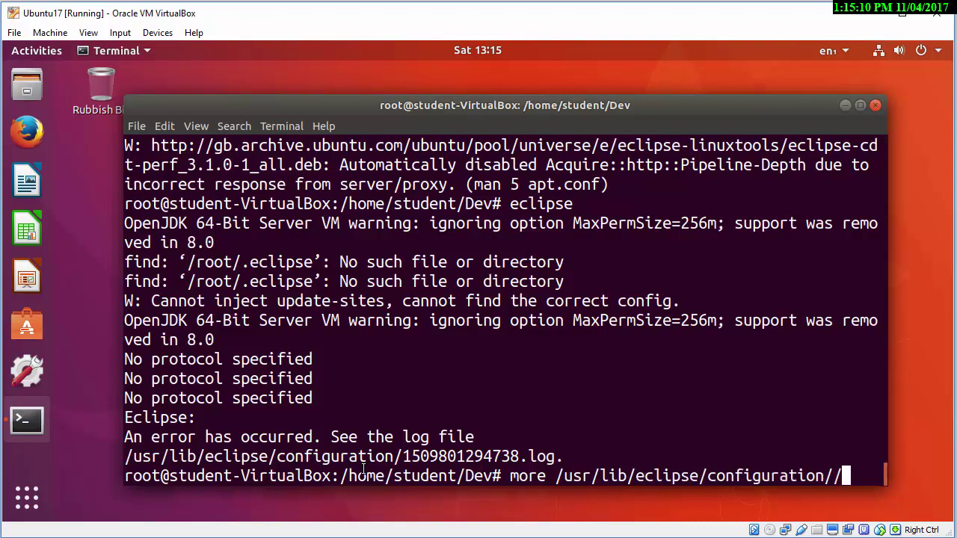
{"action": "type", "text": "15"}
{"action": "key", "text": "BackSpace"}
{"action": "key", "text": "BackSpace"}
{"action": "key", "text": "BackSpace"}
{"action": "type", "text": "1"}
{"action": "key", "text": "Tab"}
{"action": "key", "text": "Return"}
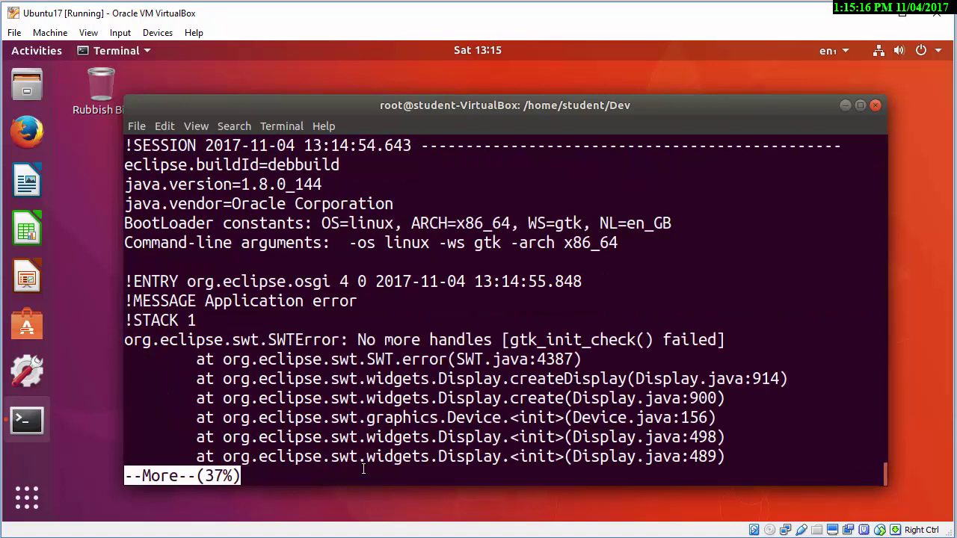
Page to the end of the log to find the SWTError gtk_init_check() failure.
{"action": "key", "text": "Return"}
{"action": "key", "text": "Return"}
{"action": "key", "text": "Return"}
{"action": "key", "text": "Return"}
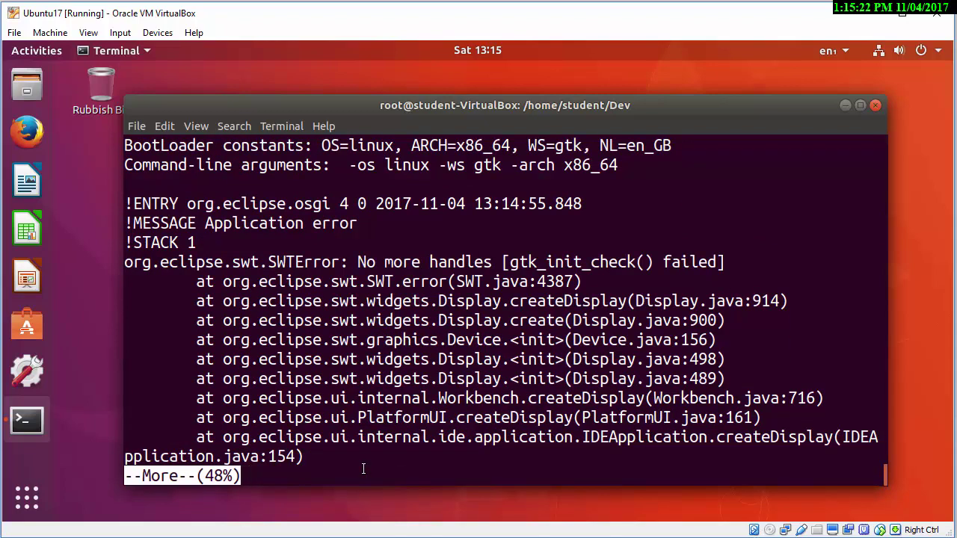
{"action": "key", "text": "Return"}
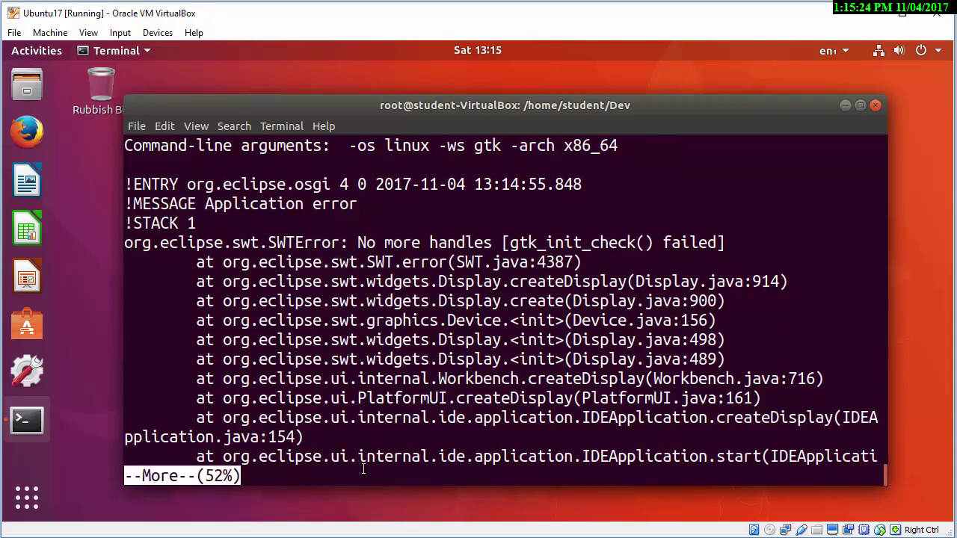
{"action": "key", "text": "Return"}
{"action": "key", "text": "Return"}
{"action": "key", "text": "Return"}
{"action": "key", "text": "Return"}
{"action": "key", "text": "Return"}
{"action": "key", "text": "Return"}
{"action": "key", "text": "Return"}
{"action": "key", "text": "Return"}
{"action": "key", "text": "Return"}
{"action": "key", "text": "Return"}
{"action": "key", "text": "Return"}
{"action": "key", "text": "Return"}
{"action": "key", "text": "Return"}
{"action": "key", "text": "Return"}
{"action": "key", "text": "Return"}
{"action": "key", "text": "Return"}
{"action": "key", "text": "Return"}
{"action": "key", "text": "Return"}
{"action": "key", "text": "Return"}
{"action": "key", "text": "Return"}
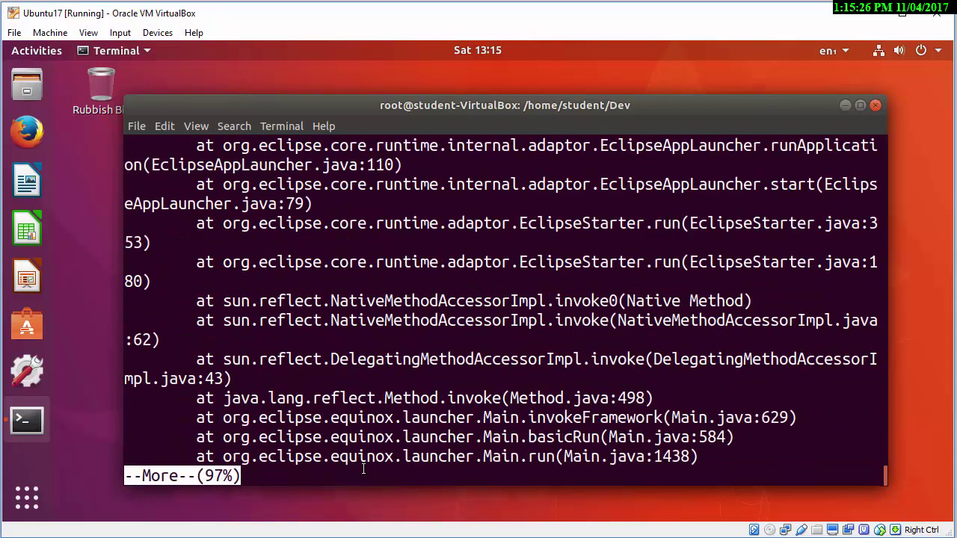
{"action": "key", "text": "Return"}
{"action": "key", "text": "Return"}
{"action": "key", "text": "Return"}
{"action": "key", "text": "Return"}
{"action": "key", "text": "Return"}
{"action": "key", "text": "Return"}
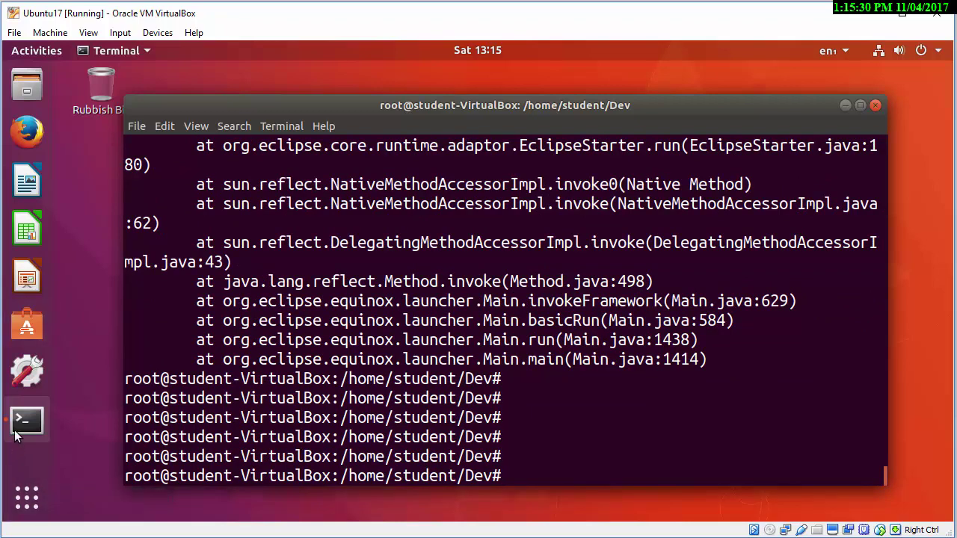
Minimize the accidentally opened software store and launch Eclipse from Show Applications.
{"action": "left_click", "coordinate": [24, 323]}
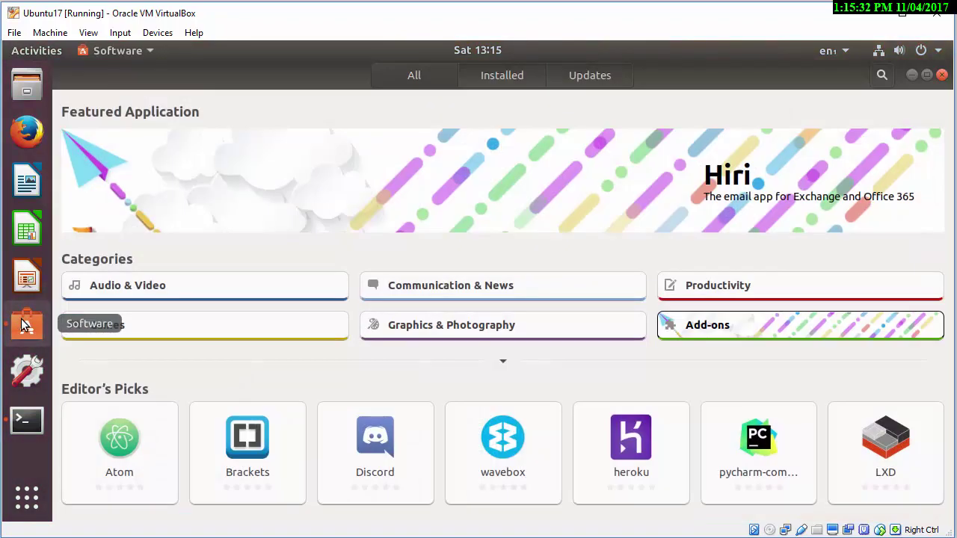
{"action": "left_click", "coordinate": [911, 75]}
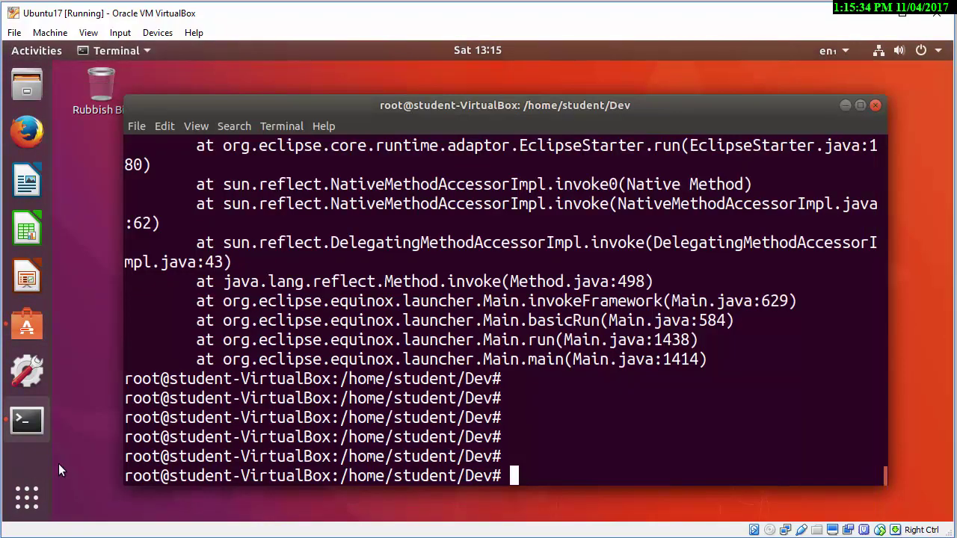
{"action": "left_click", "coordinate": [27, 497]}
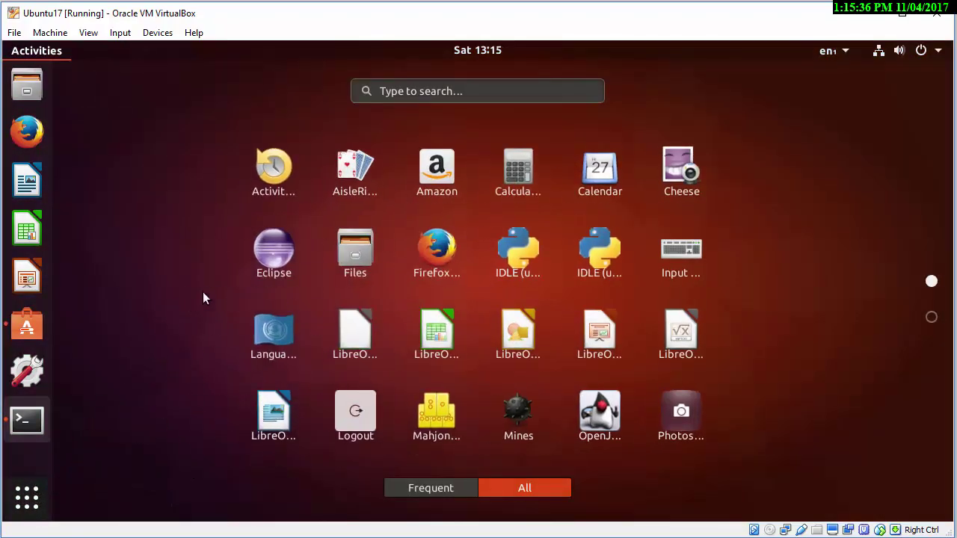
{"action": "left_click", "coordinate": [257, 246]}
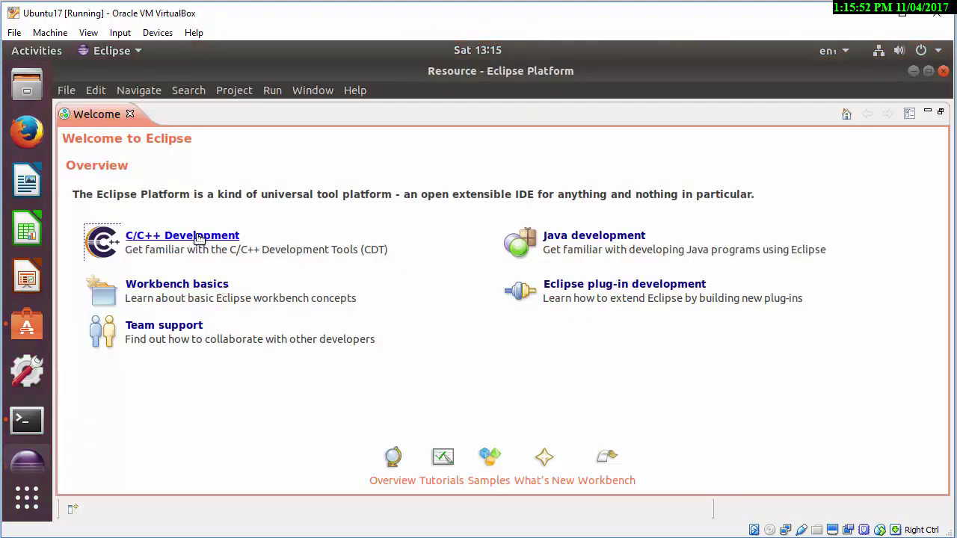
Close the C/C++ Development help pages and move from the Welcome page to the workbench.
{"action": "left_click", "coordinate": [199, 236]}
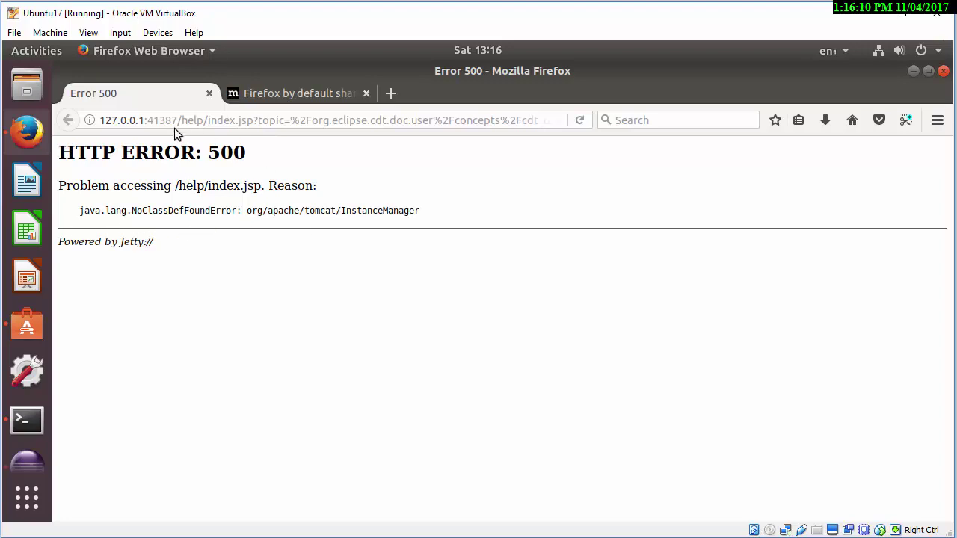
{"action": "left_click", "coordinate": [209, 94]}
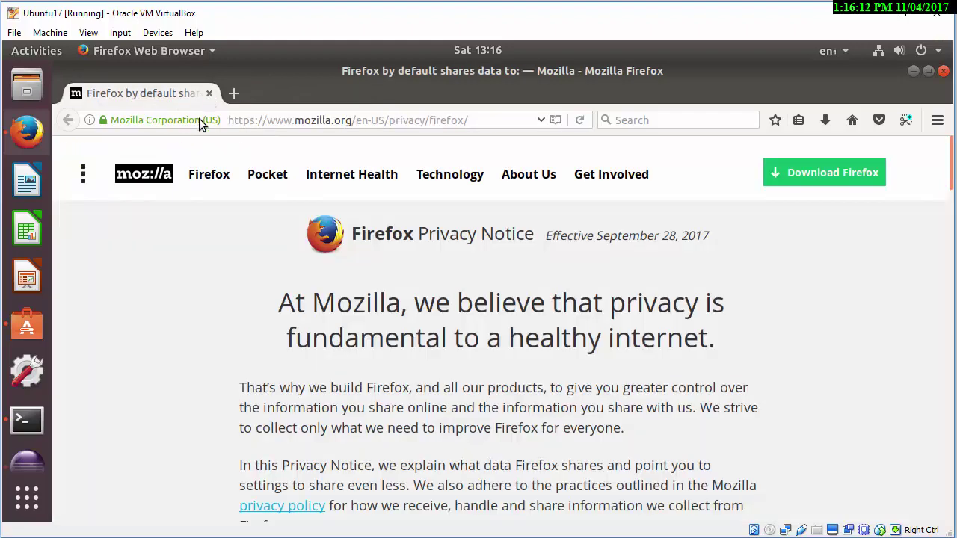
{"action": "left_click", "coordinate": [209, 93]}
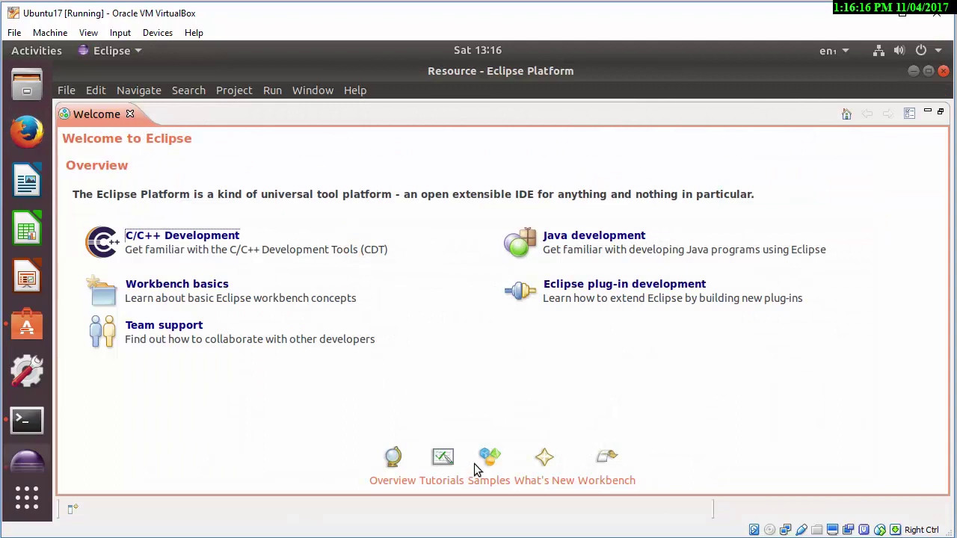
{"action": "left_click", "coordinate": [607, 461]}
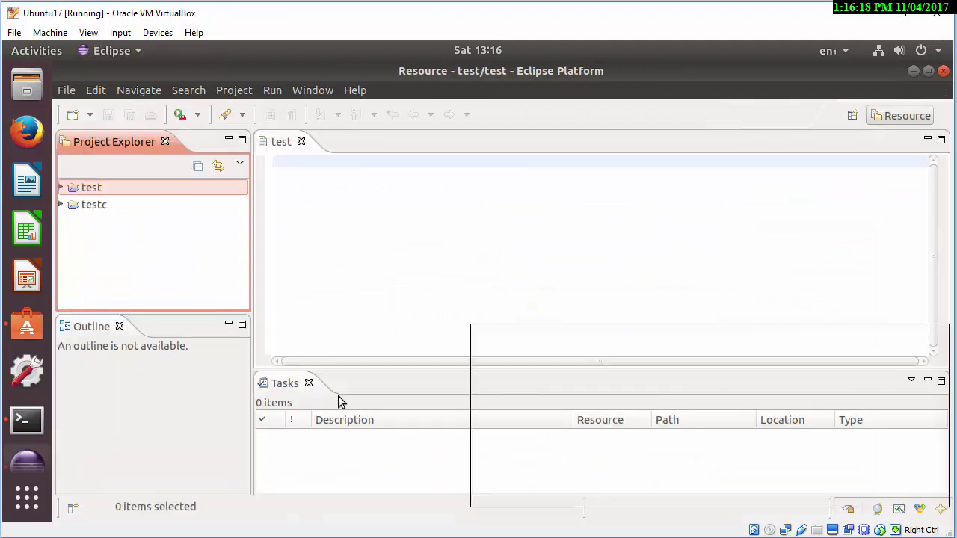
Select test.c in the testc project and browse the File > New choices.
{"action": "left_click", "coordinate": [92, 207]}
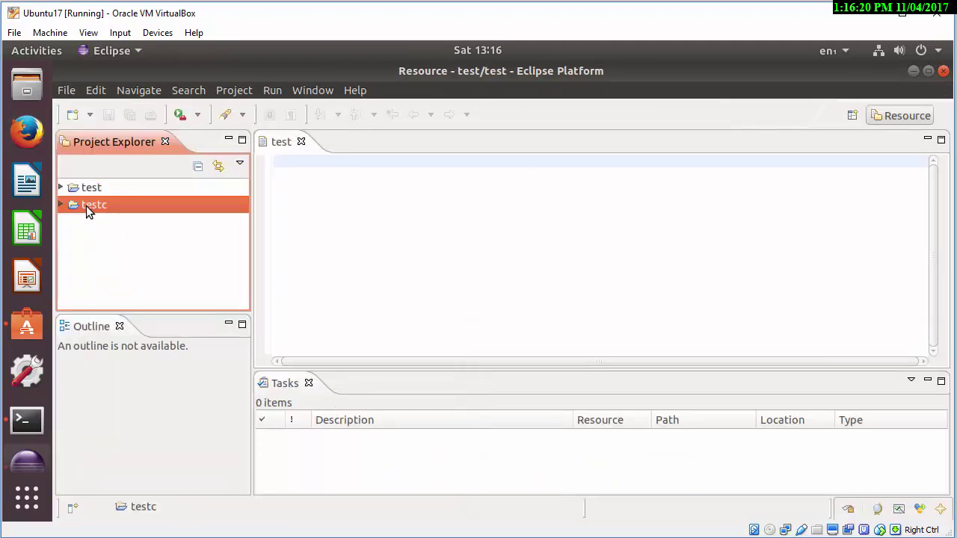
{"action": "left_click", "coordinate": [99, 225]}
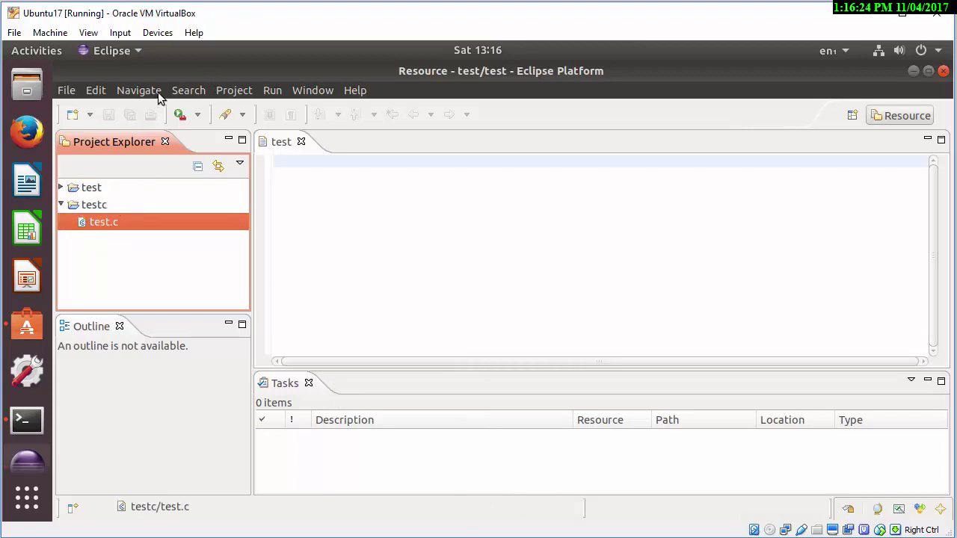
{"action": "left_click", "coordinate": [196, 92]}
{"action": "mouse_move", "coordinate": [224, 93]}
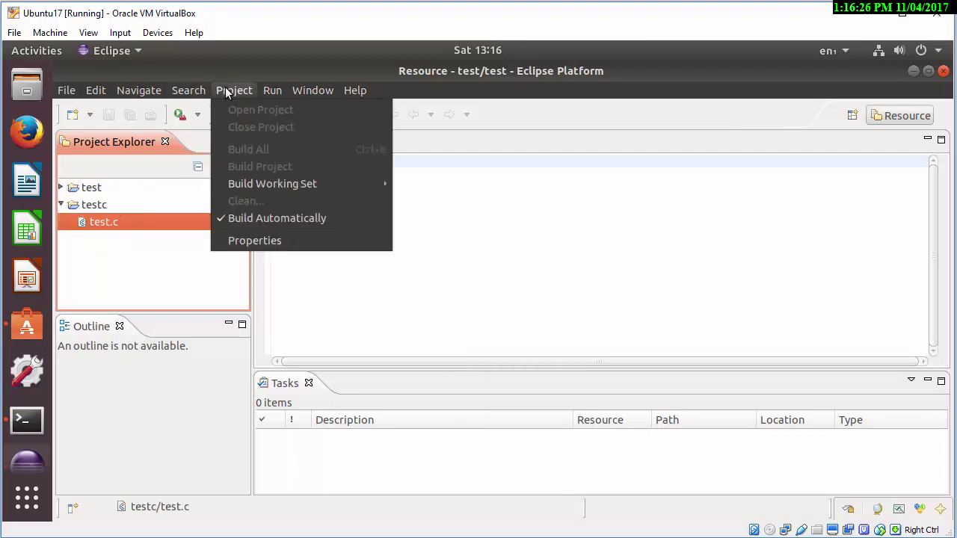
{"action": "mouse_move", "coordinate": [269, 91]}
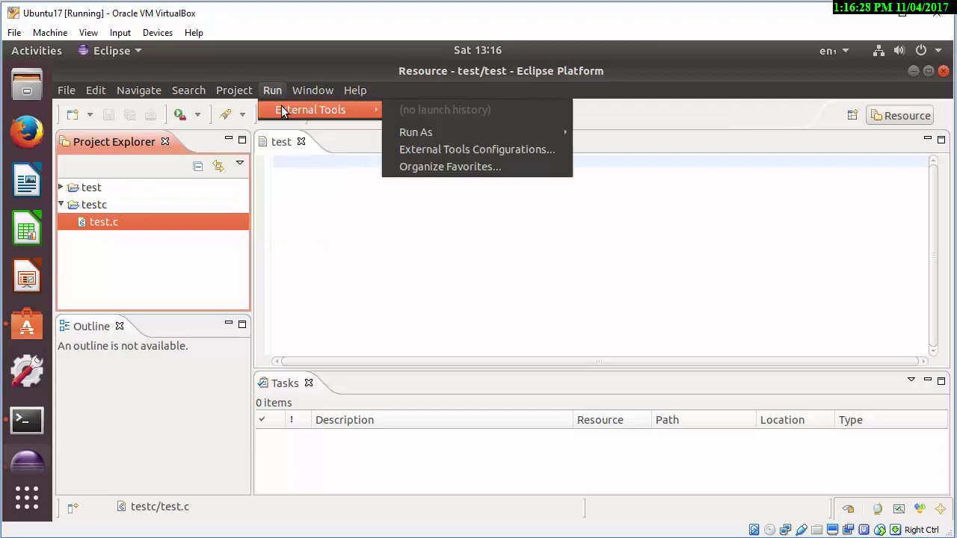
Start a new C project named testc2 from the Hello World ANSI C template.
{"action": "mouse_move", "coordinate": [73, 92]}
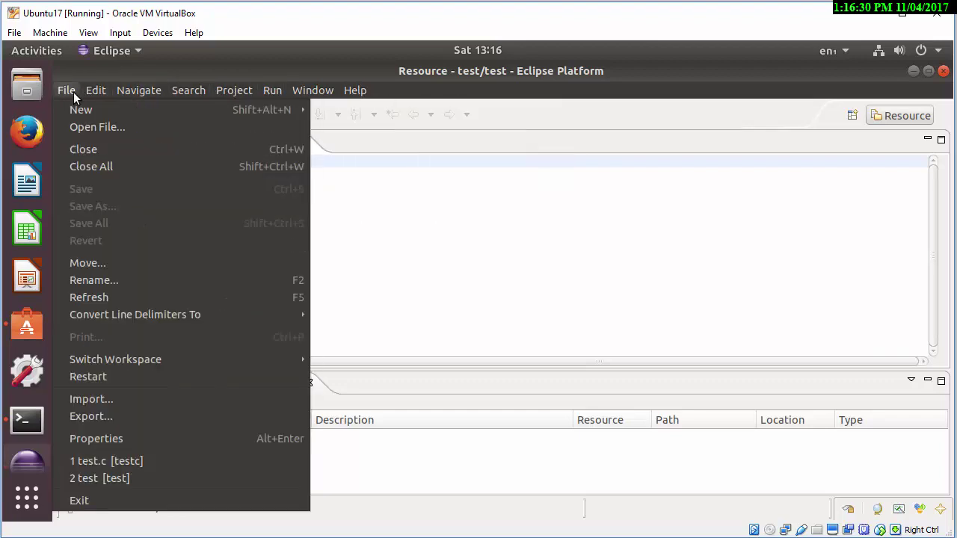
{"action": "mouse_move", "coordinate": [81, 107]}
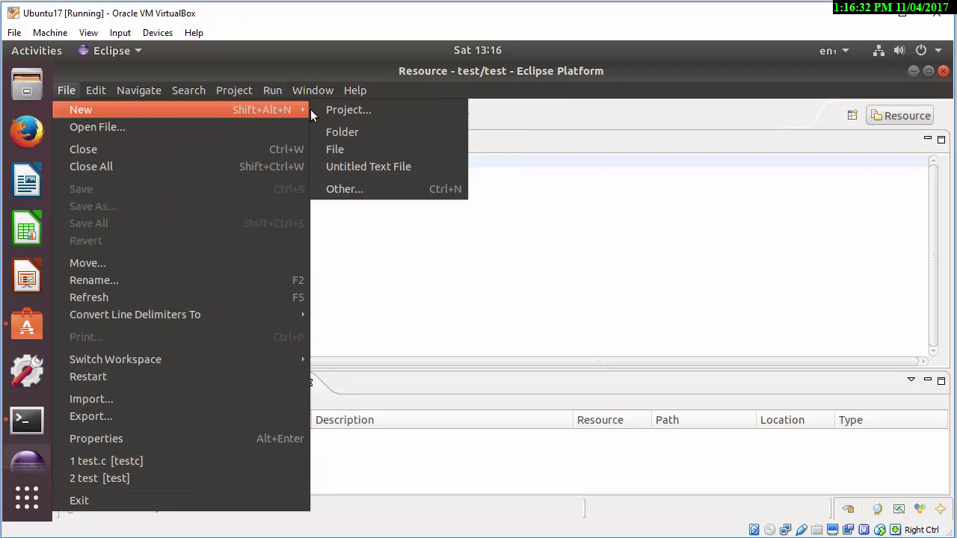
{"action": "left_click", "coordinate": [338, 107]}
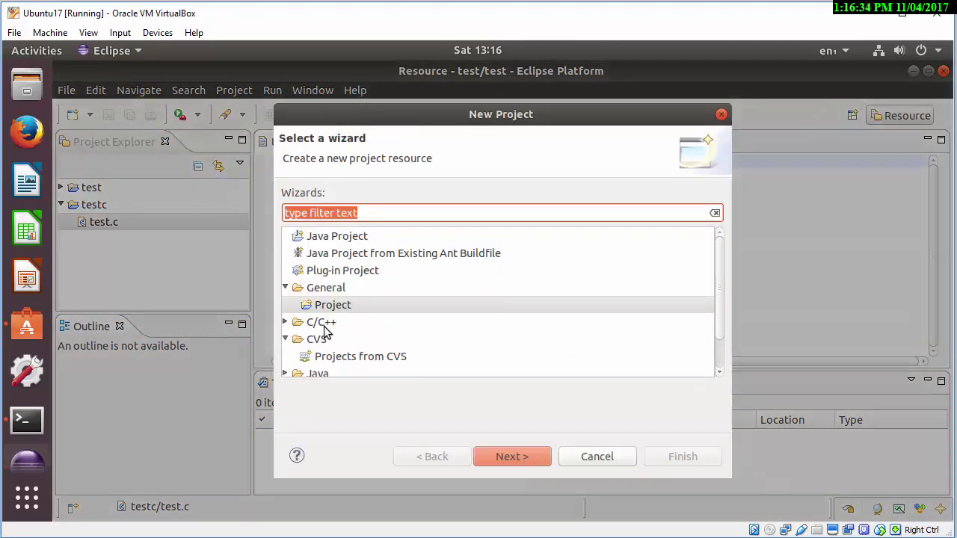
{"action": "left_click", "coordinate": [325, 329]}
{"action": "left_click", "coordinate": [285, 322]}
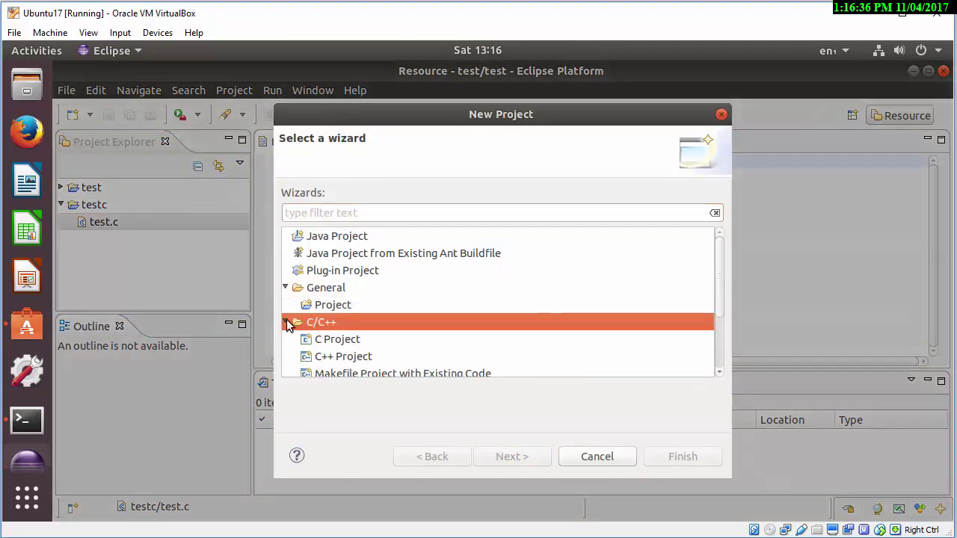
{"action": "left_click", "coordinate": [327, 345]}
{"action": "left_click", "coordinate": [513, 458]}
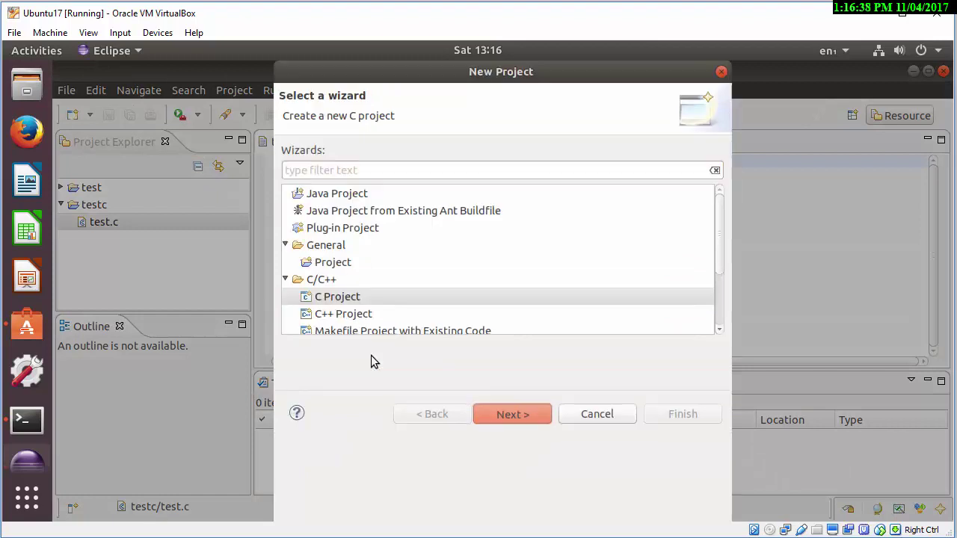
{"action": "type", "text": "test"}
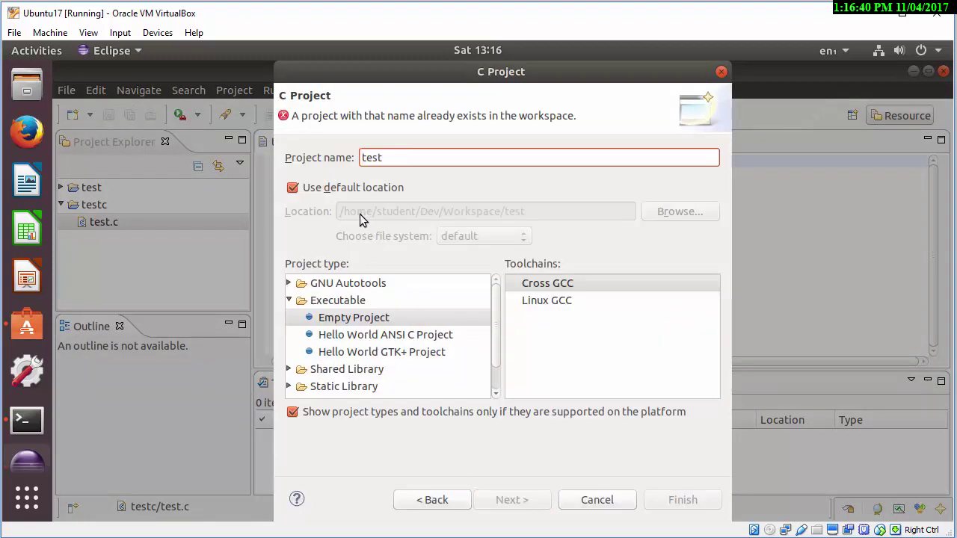
{"action": "type", "text": "c2"}
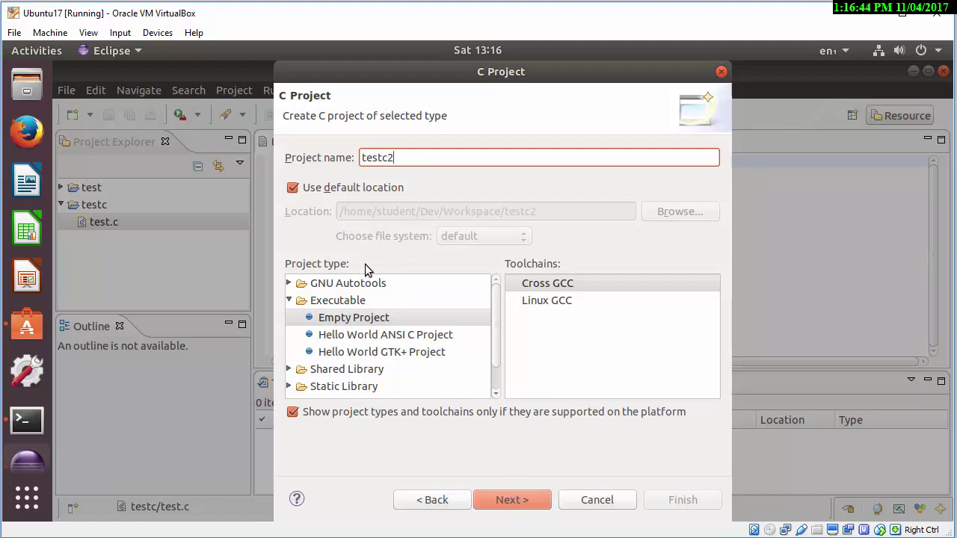
{"action": "left_click", "coordinate": [344, 336]}
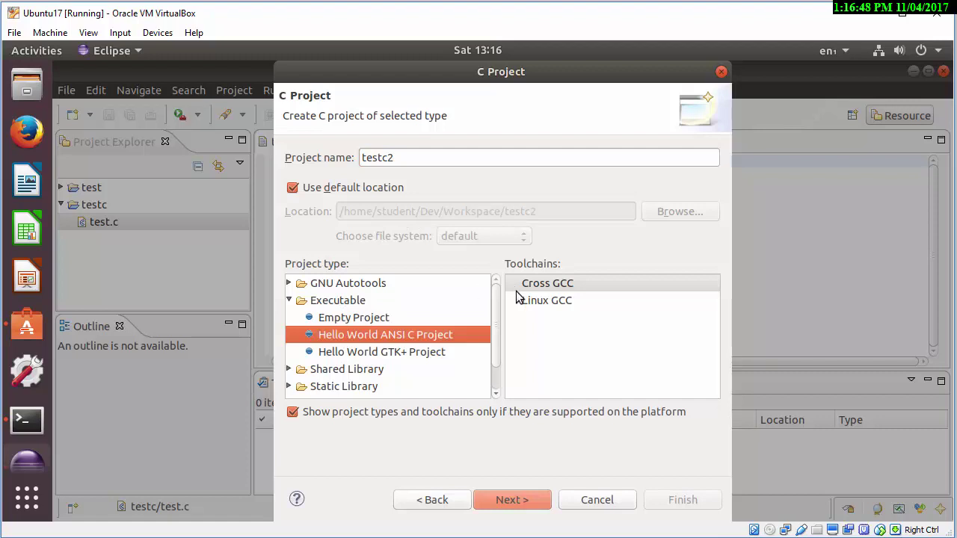
{"action": "left_click", "coordinate": [512, 500]}
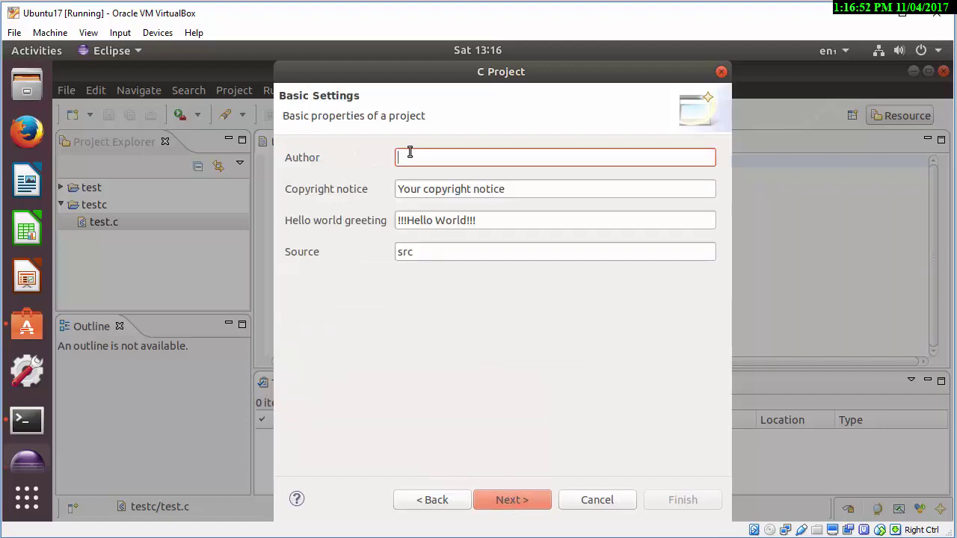
Enter the author's name, keep Debug and Release configurations, finish, and accept the C/C++ perspective.
{"action": "type", "text": "Elaine Eagles"}
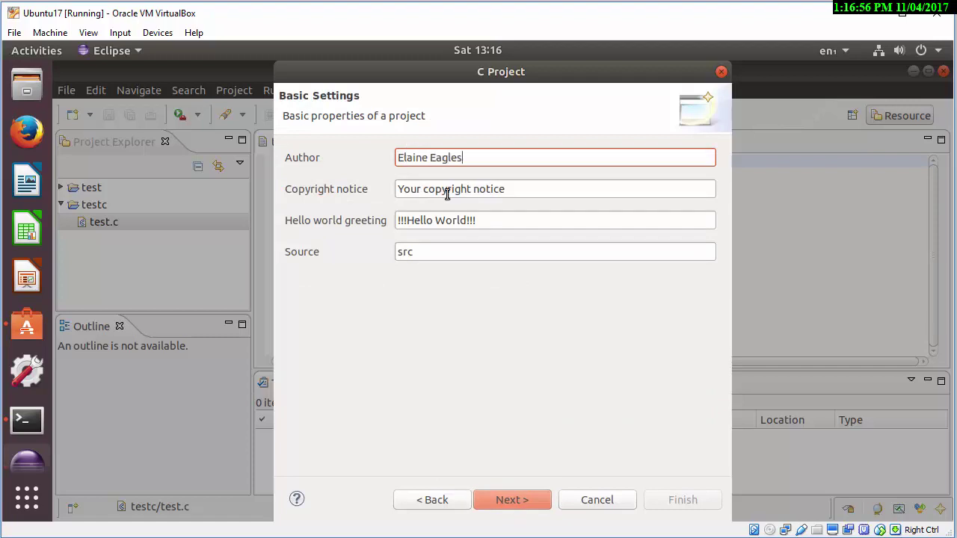
{"action": "left_click", "coordinate": [520, 500]}
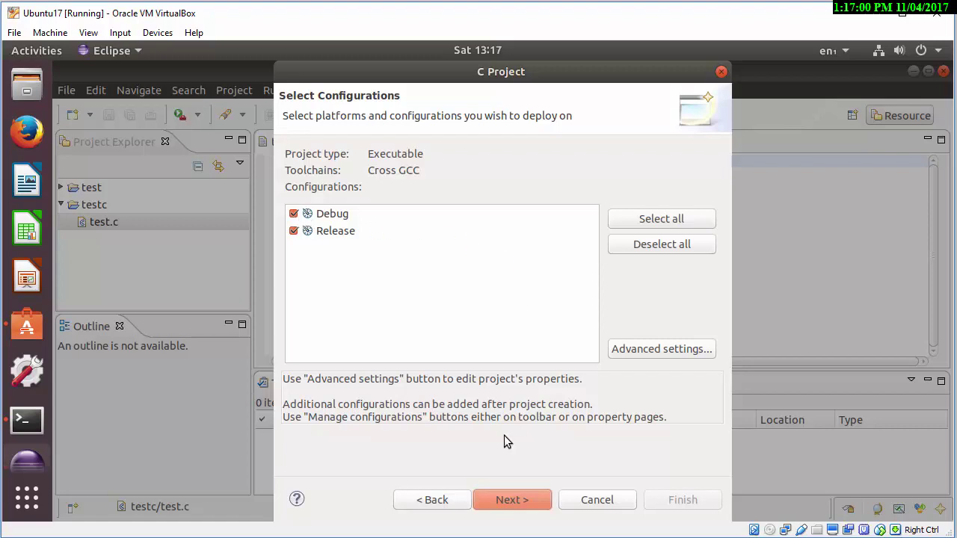
{"action": "left_click", "coordinate": [514, 501]}
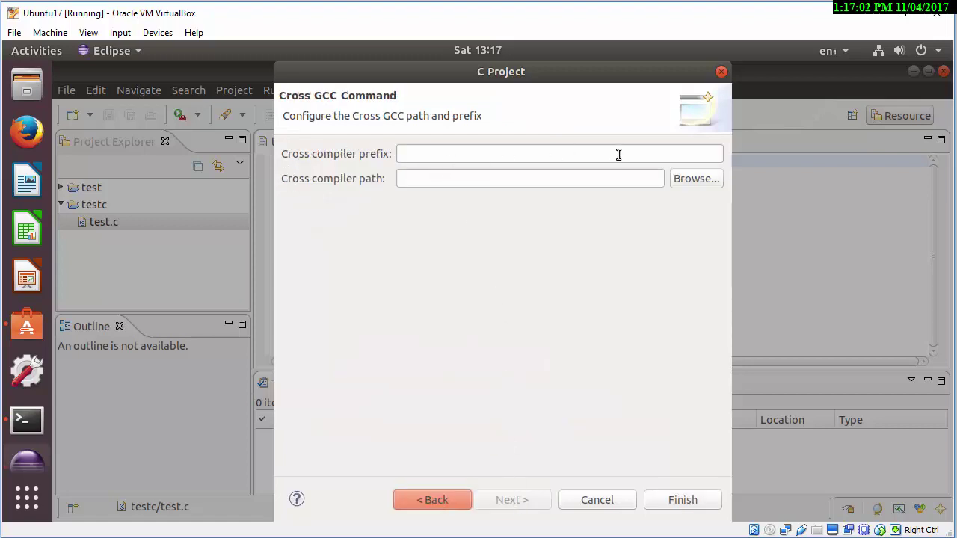
{"action": "left_click", "coordinate": [679, 500]}
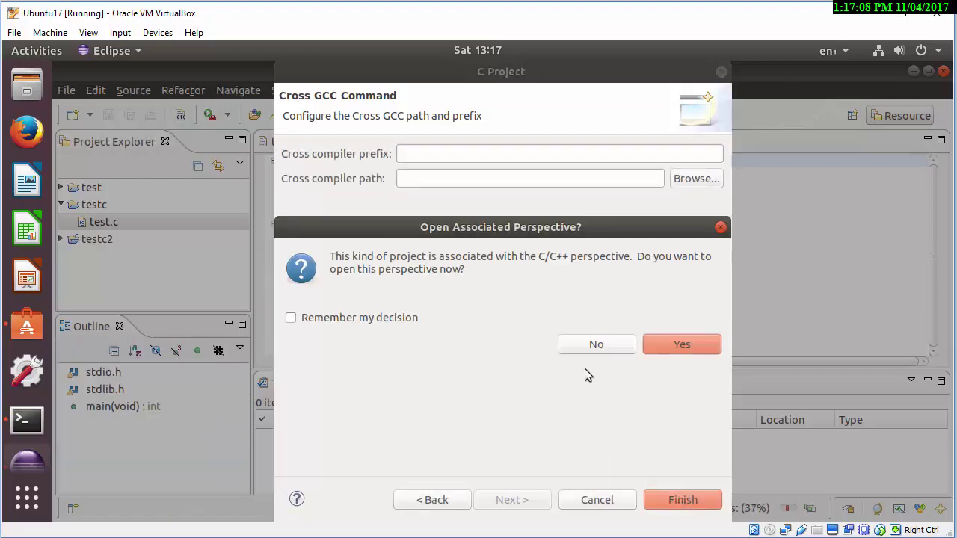
{"action": "left_click", "coordinate": [648, 346]}
Switch to the C/C++ perspective and try running testc2, which fails with 'Binary not found'.
{"action": "key", "text": "Return"}
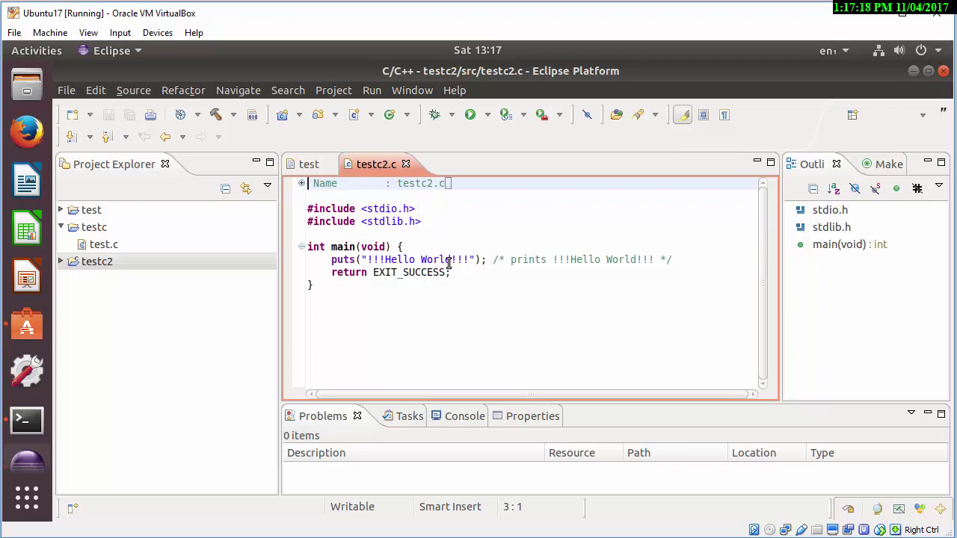
{"action": "left_click", "coordinate": [469, 115]}
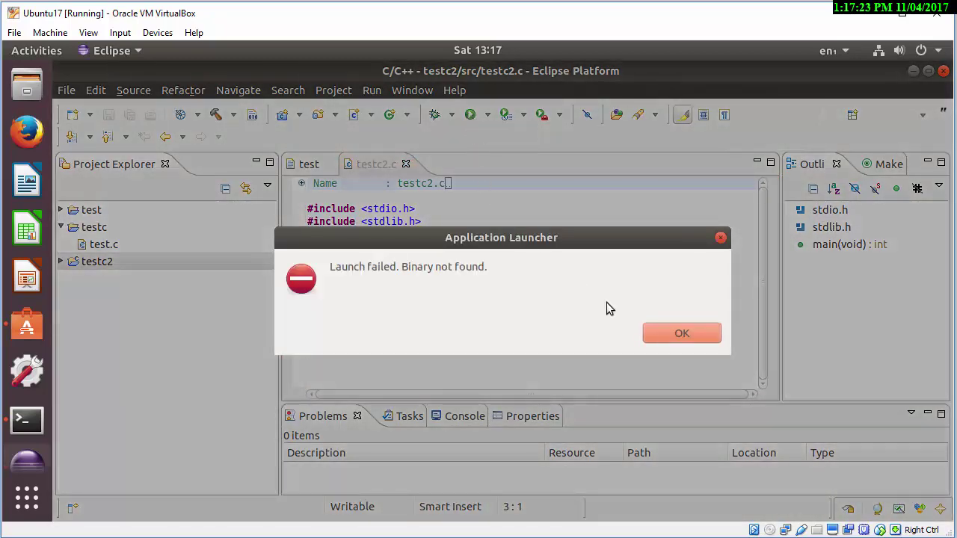
{"action": "left_click", "coordinate": [668, 337]}
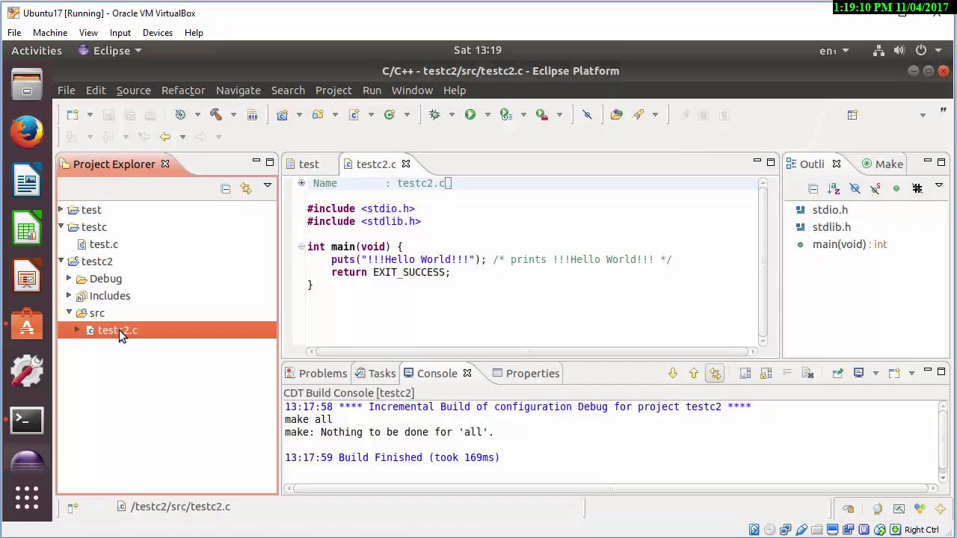
Retry running testc2, dismiss the same launch error, and open the Make targets panel.
{"action": "left_click", "coordinate": [469, 115]}
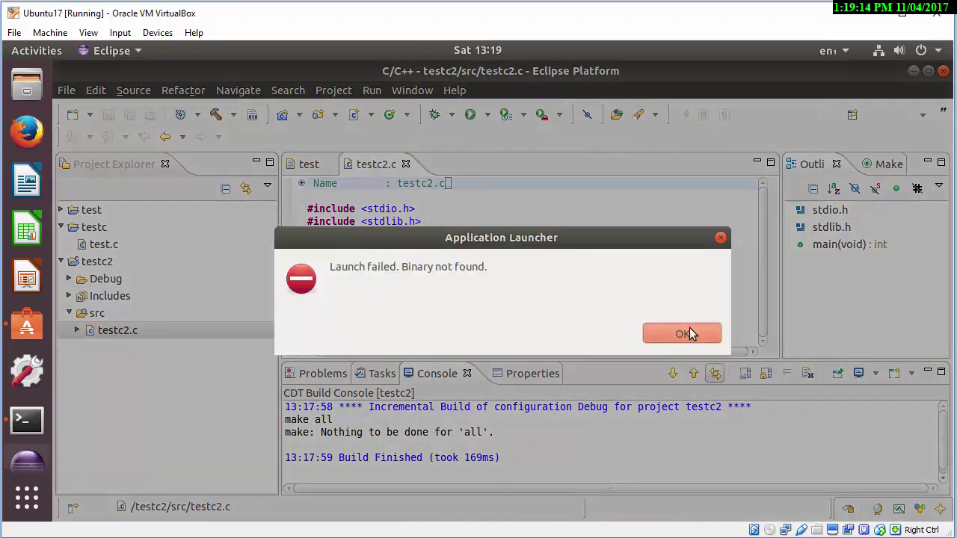
{"action": "left_click", "coordinate": [682, 333]}
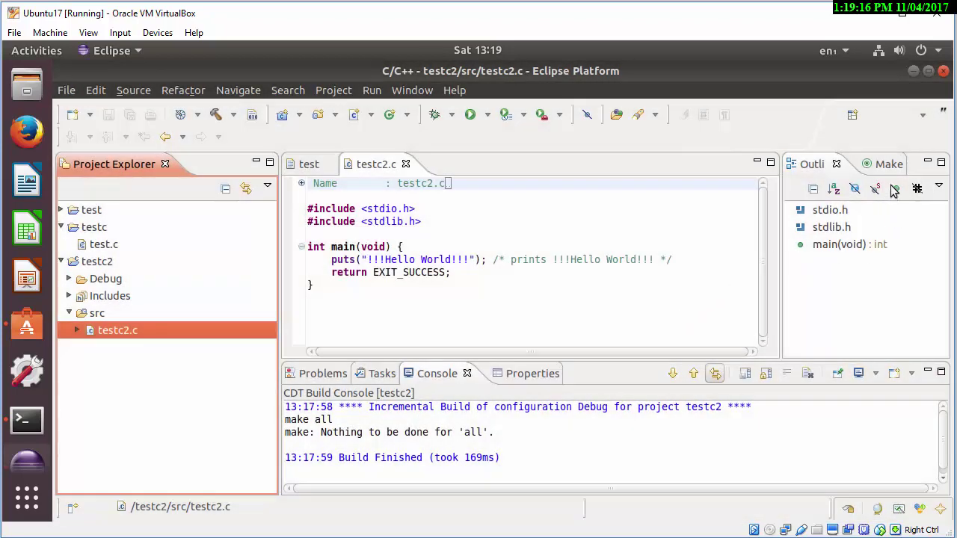
{"action": "left_click", "coordinate": [882, 163]}
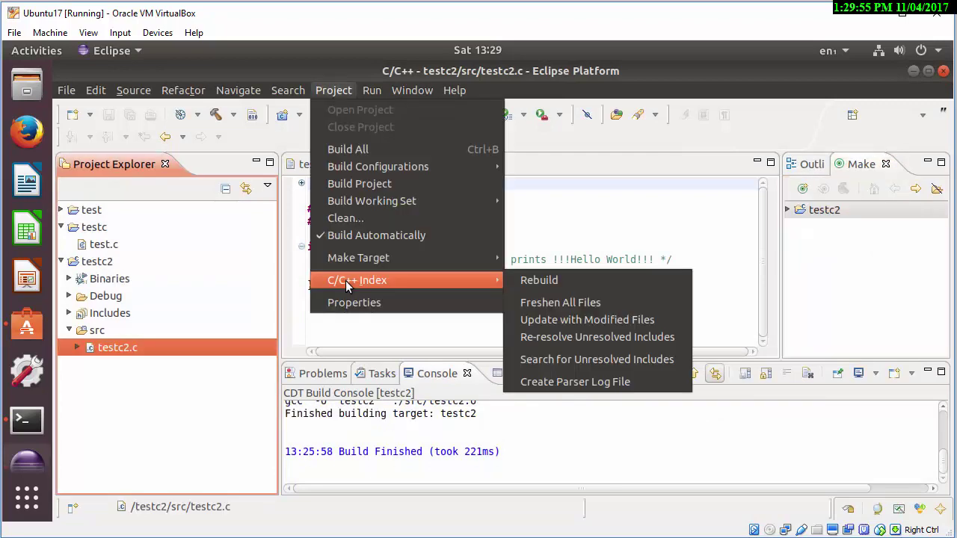
Open testc2's project properties and view the Tool Chain Editor and C/C++ General settings.
{"action": "left_click", "coordinate": [355, 302]}
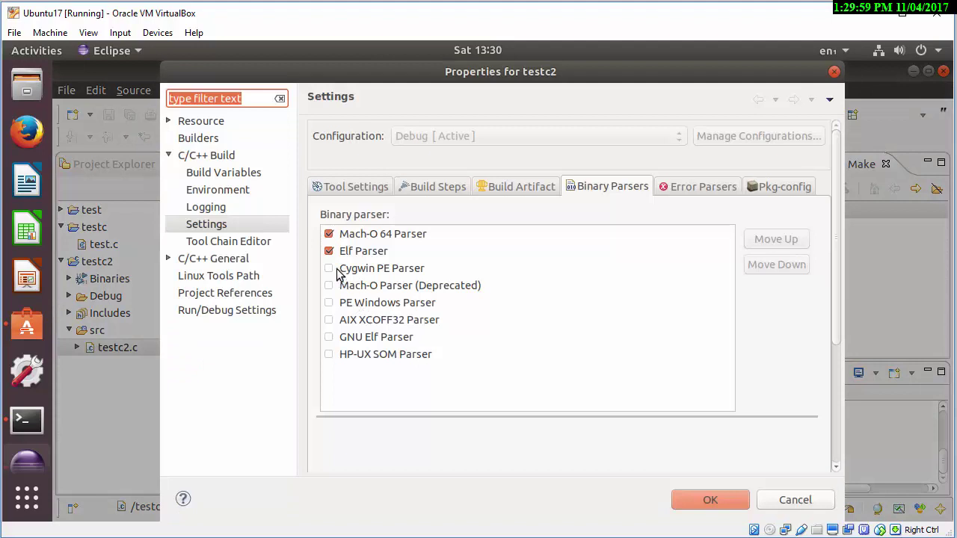
{"action": "left_click", "coordinate": [235, 241]}
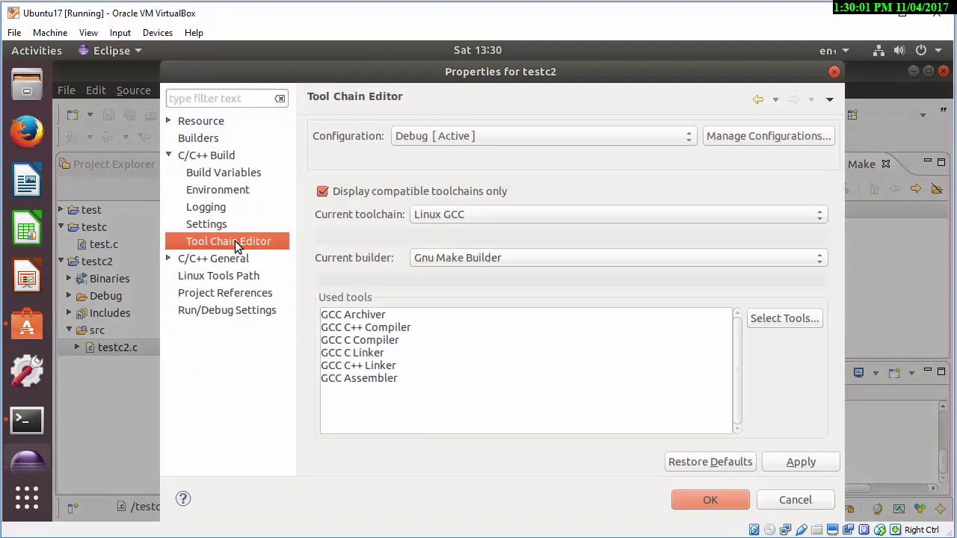
{"action": "left_click", "coordinate": [234, 259]}
{"action": "left_click", "coordinate": [168, 258]}
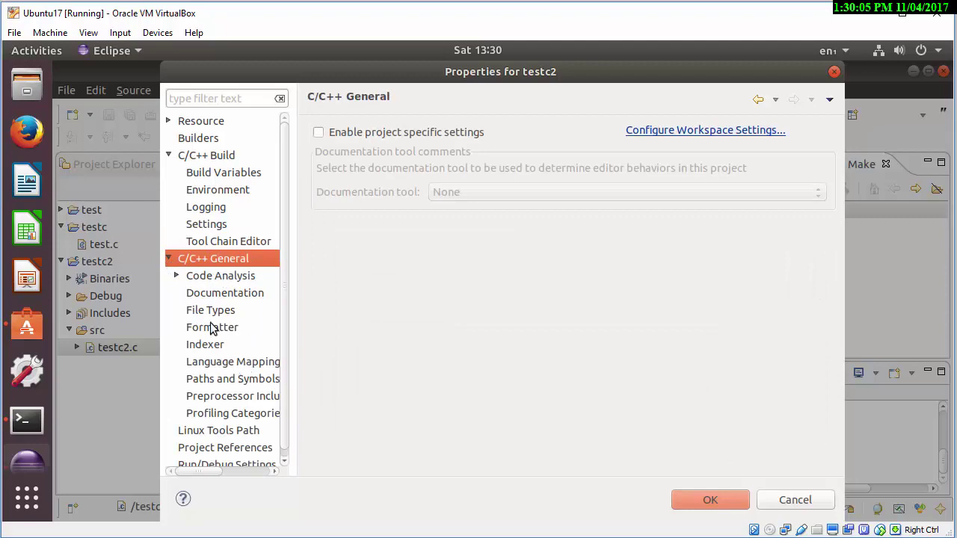
Review the C/C++ General subpages, from Code Analysis through Linux Tools Path.
{"action": "left_click", "coordinate": [191, 277]}
{"action": "left_click", "coordinate": [219, 294]}
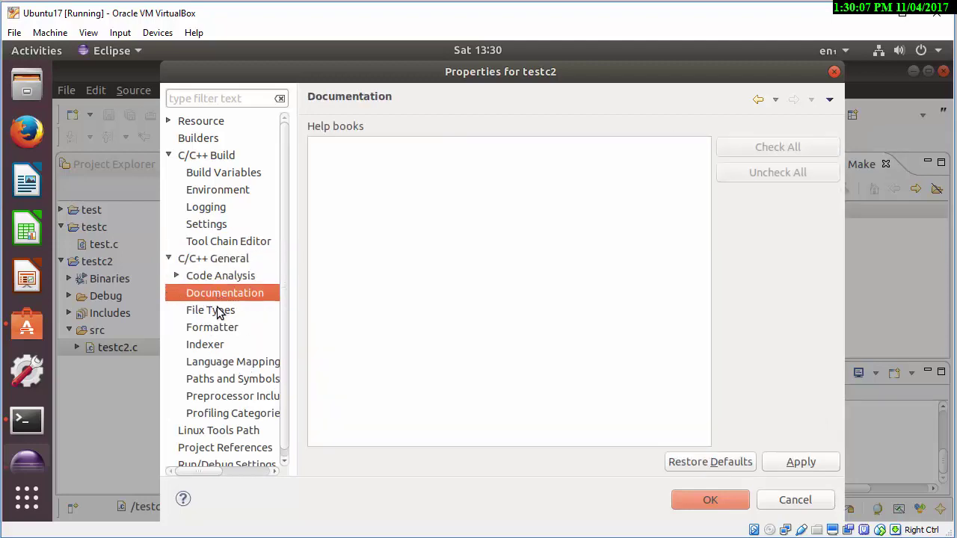
{"action": "left_click", "coordinate": [219, 312]}
{"action": "left_click", "coordinate": [225, 329]}
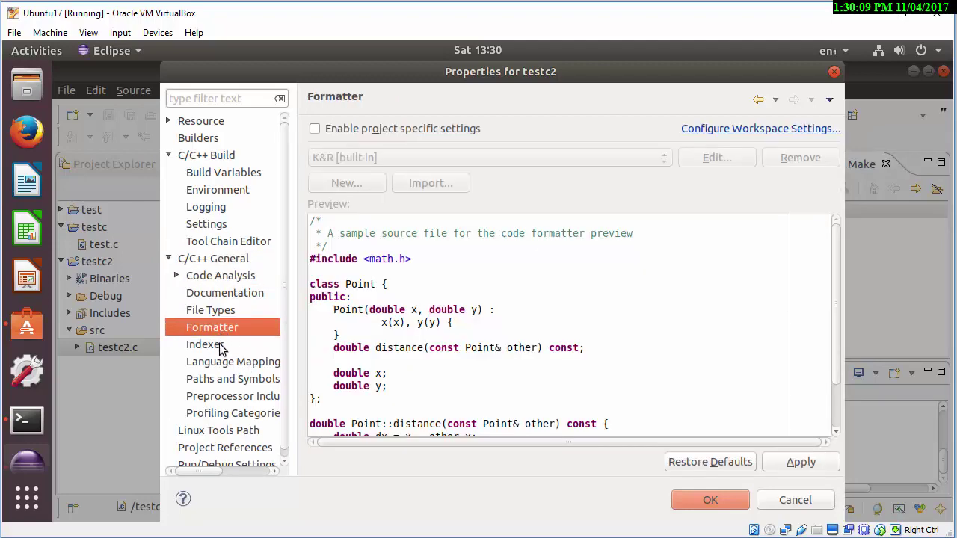
{"action": "left_click", "coordinate": [219, 346]}
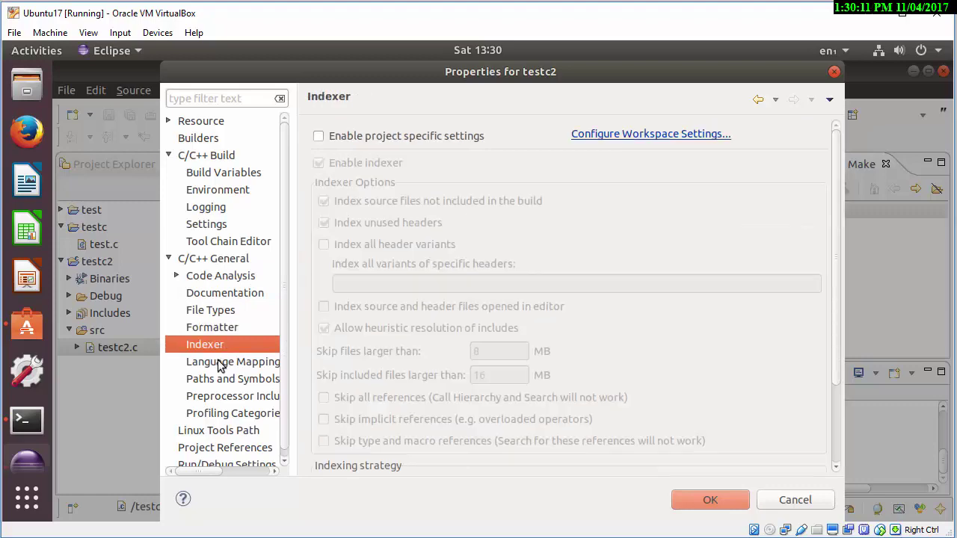
{"action": "left_click", "coordinate": [217, 363]}
{"action": "left_click", "coordinate": [215, 379]}
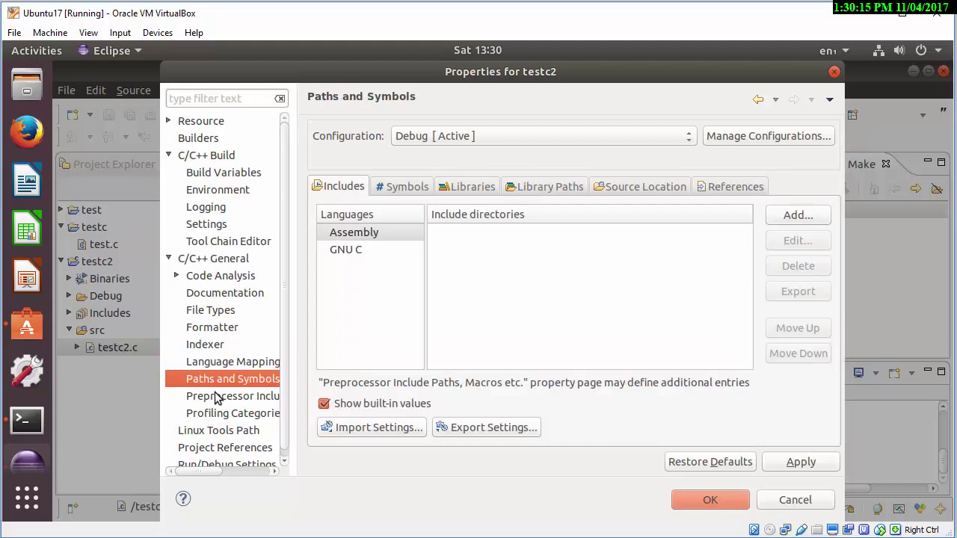
{"action": "left_click", "coordinate": [215, 398]}
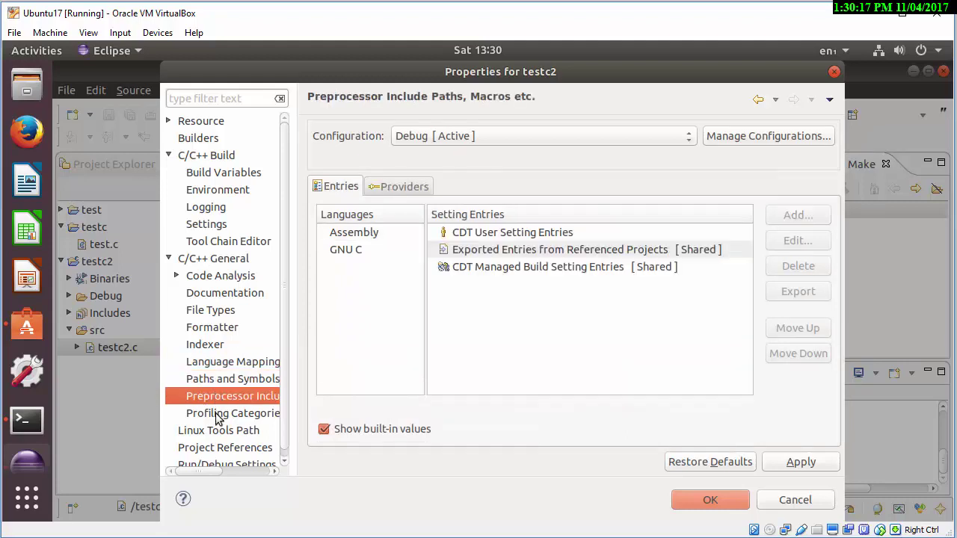
{"action": "left_click", "coordinate": [217, 416]}
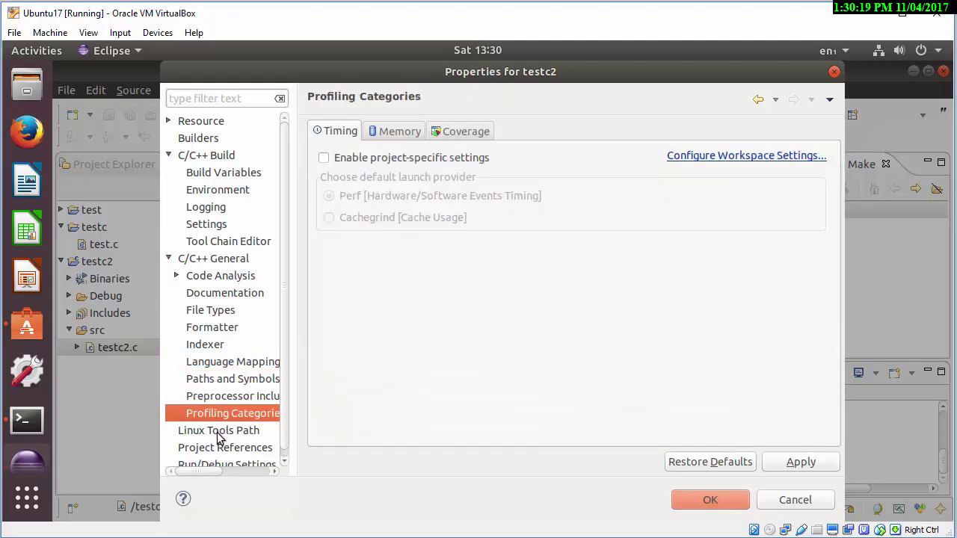
{"action": "left_click", "coordinate": [219, 437]}
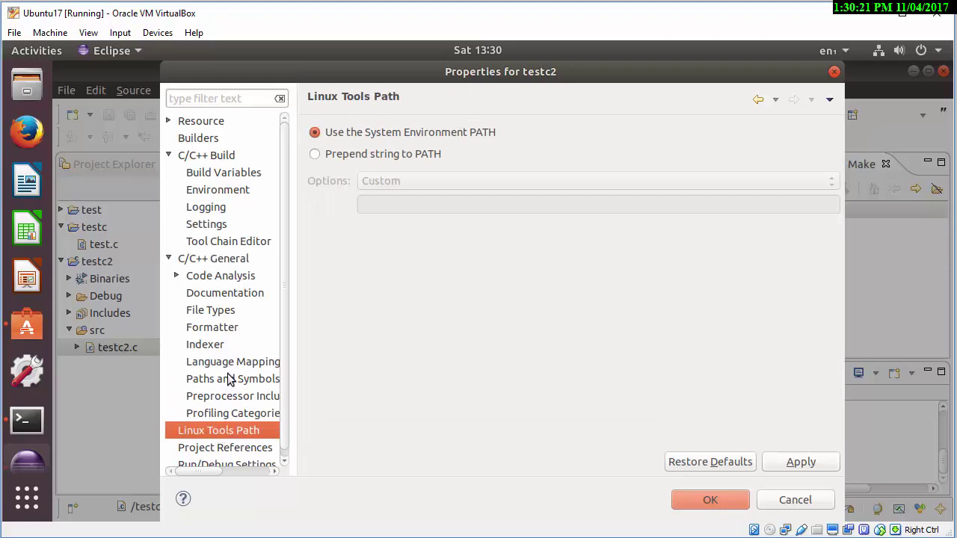
Start a new launch configuration from testc2's Run/Debug Settings page.
{"action": "scroll", "coordinate": [226, 431], "scroll_direction": "down", "scroll_amount": 1}
{"action": "left_click", "coordinate": [237, 459]}
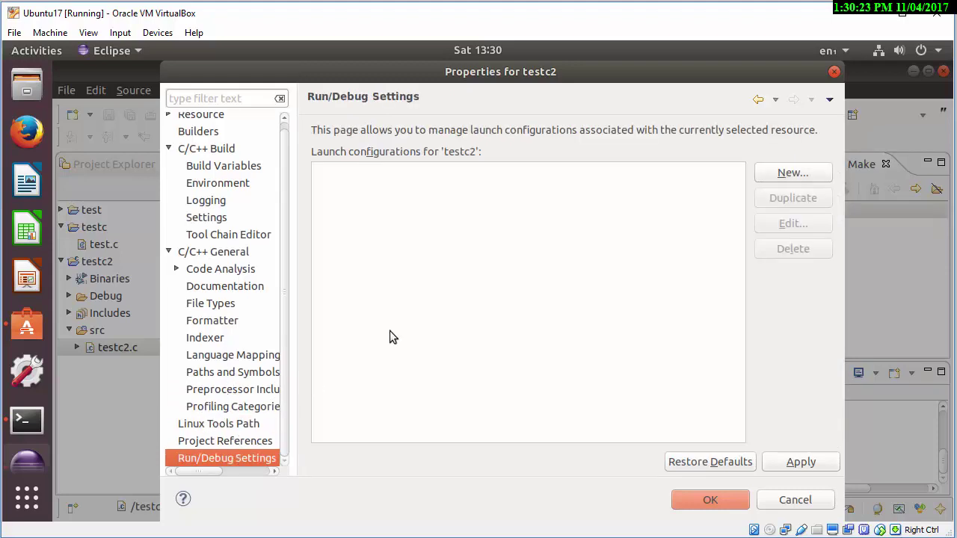
{"action": "left_click", "coordinate": [782, 171]}
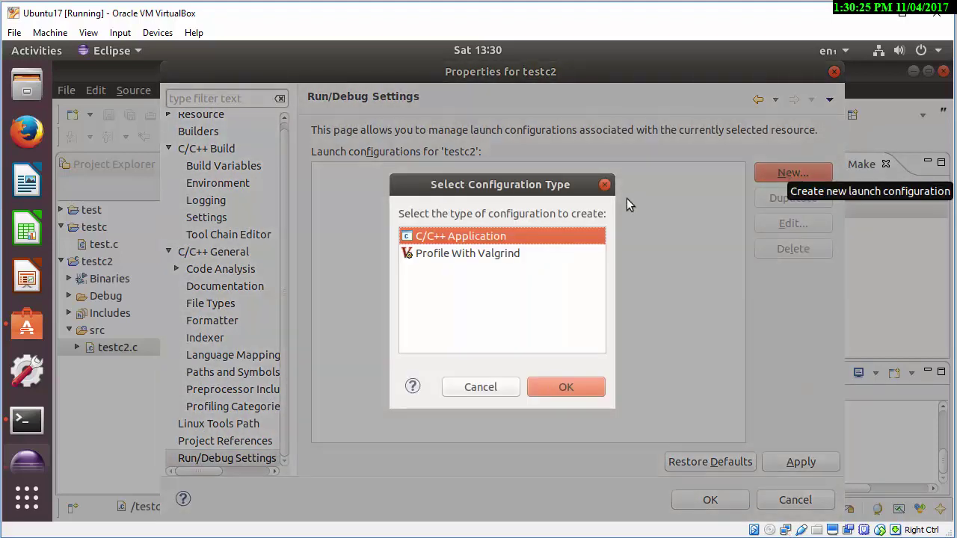
Choose C/C++ Application as the launch type, keeping the build configuration on Select Automatically.
{"action": "left_click", "coordinate": [539, 382]}
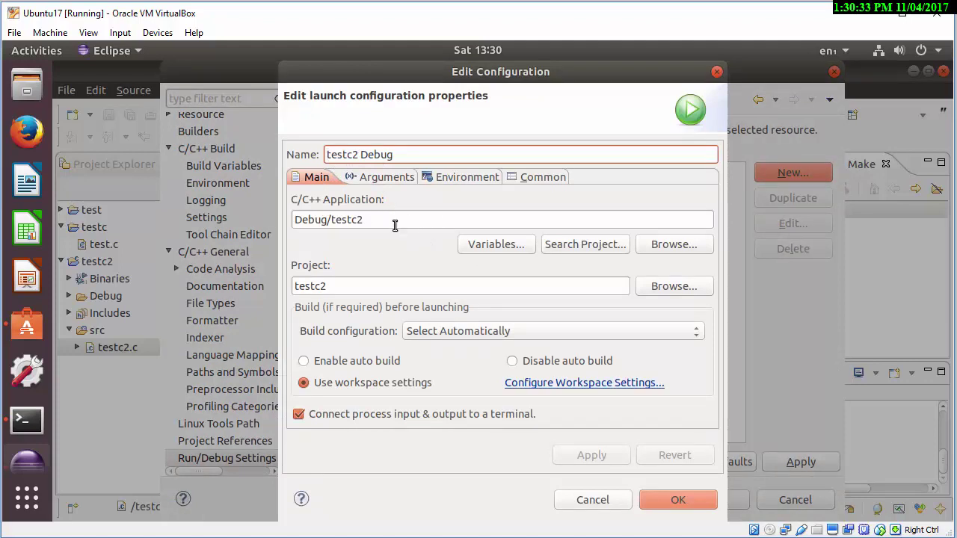
{"action": "left_click", "coordinate": [429, 333]}
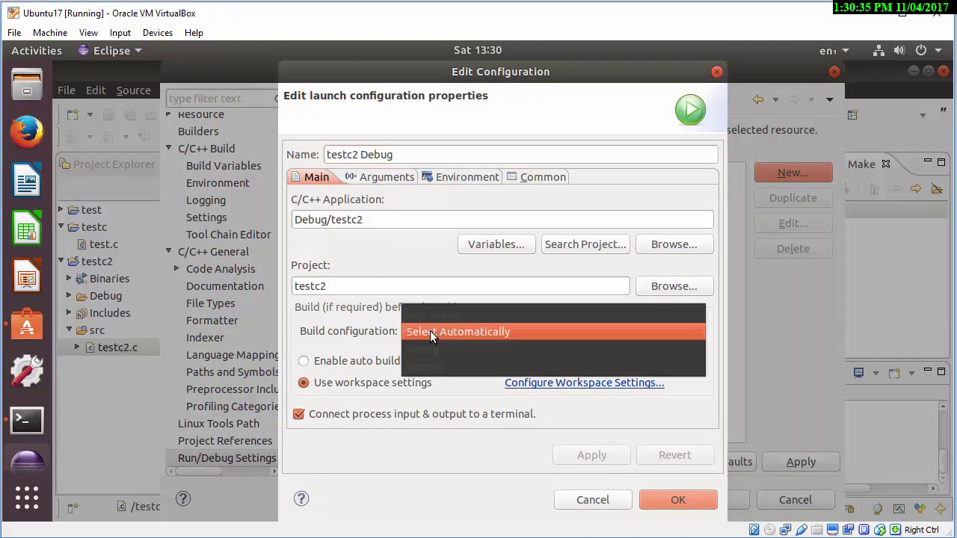
{"action": "left_click", "coordinate": [430, 331]}
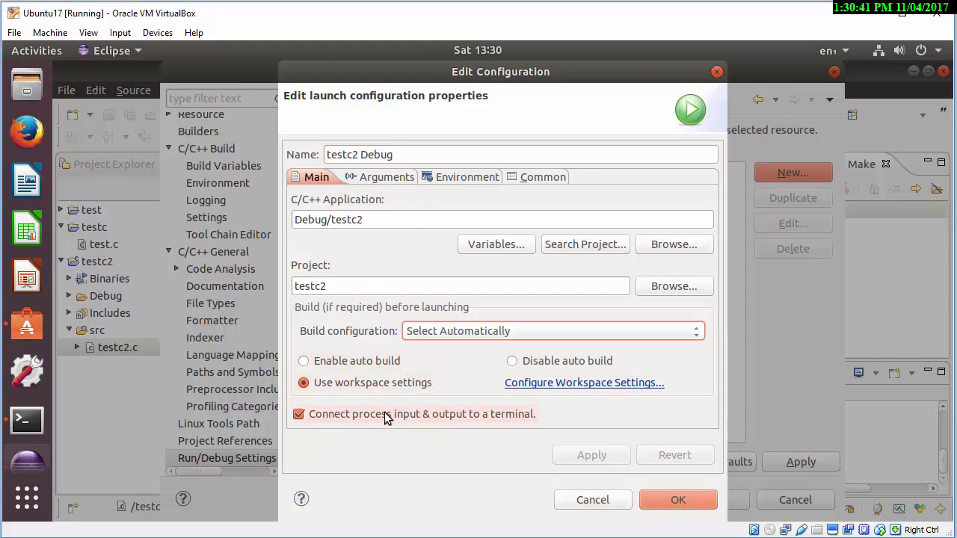
Save the testc2 Debug configuration and run it, printing '!!!Hello World!!!' in the Console.
{"action": "left_click", "coordinate": [676, 499]}
{"action": "left_click", "coordinate": [709, 499]}
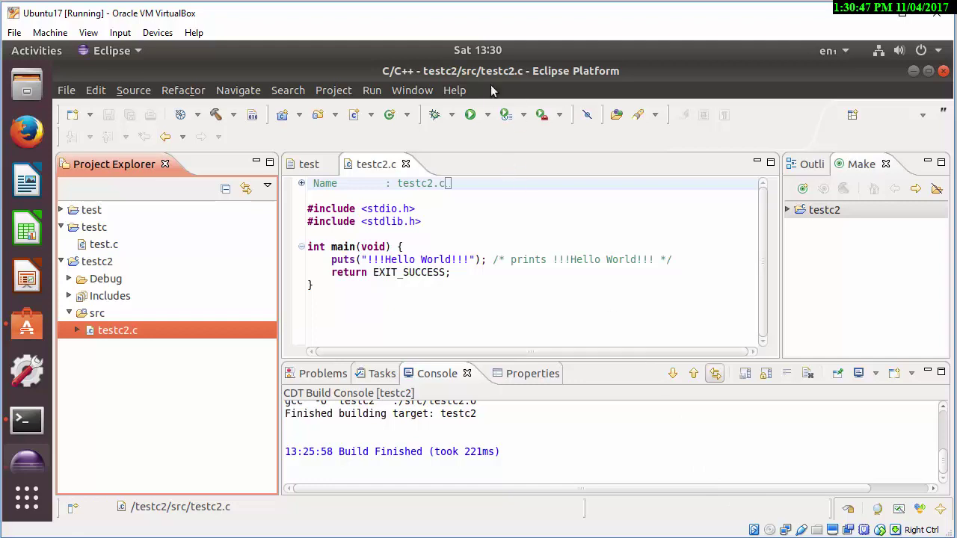
{"action": "left_click", "coordinate": [471, 117]}
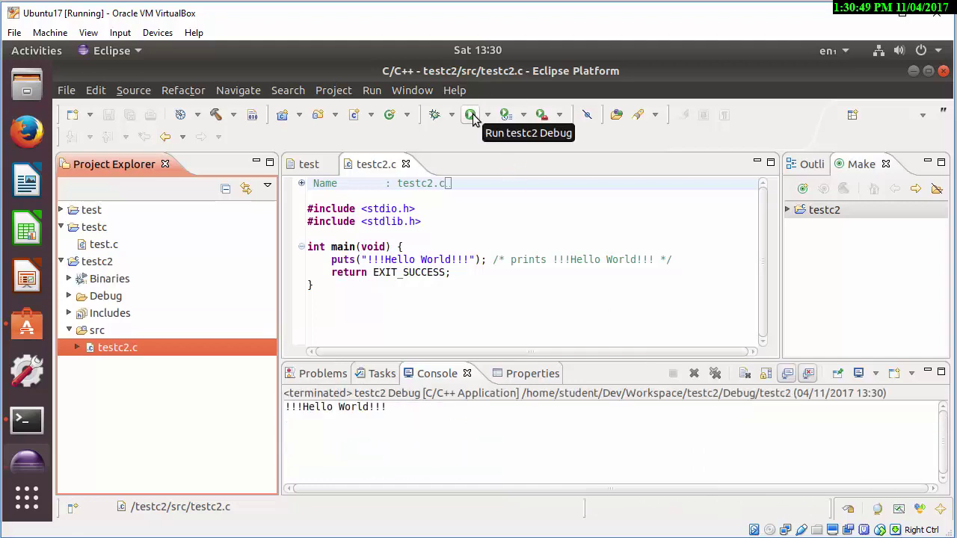